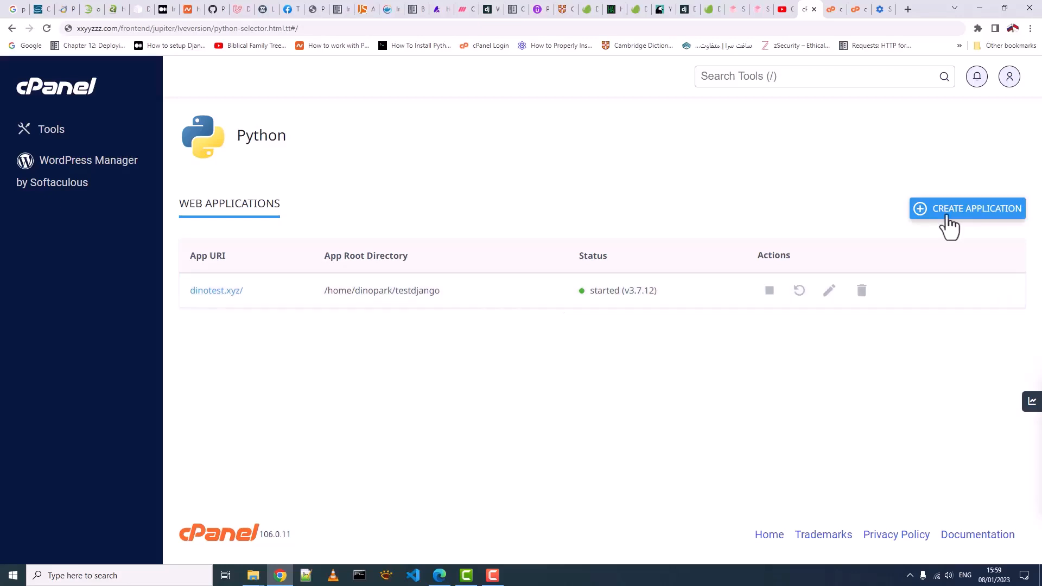
# - Start a new Python app on gapuratest.xyz with Python 3.9.12 and begin entering the application root
pyautogui.click(947, 216)
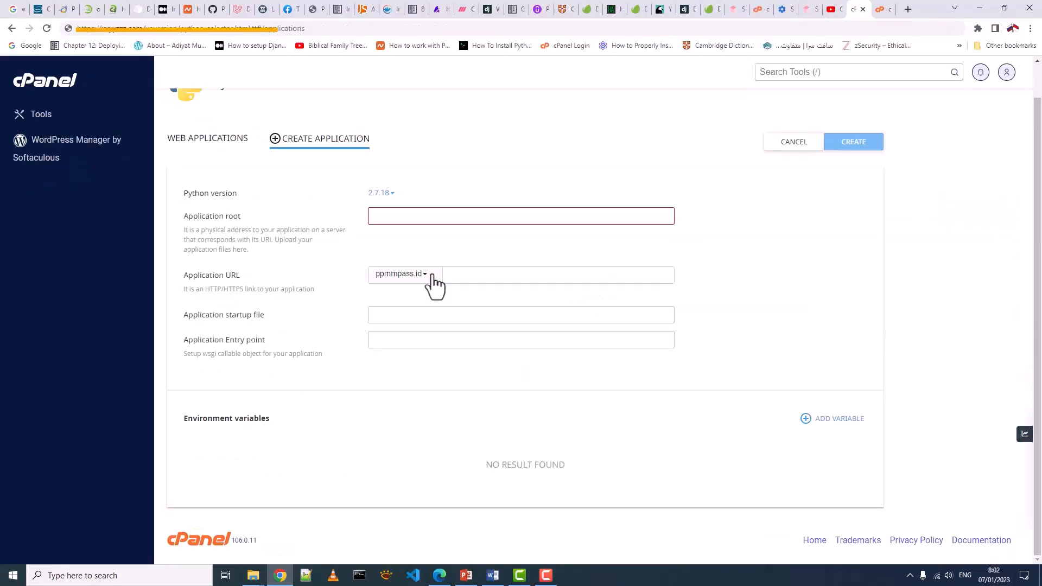
pyautogui.click(425, 284)
pyautogui.click(423, 315)
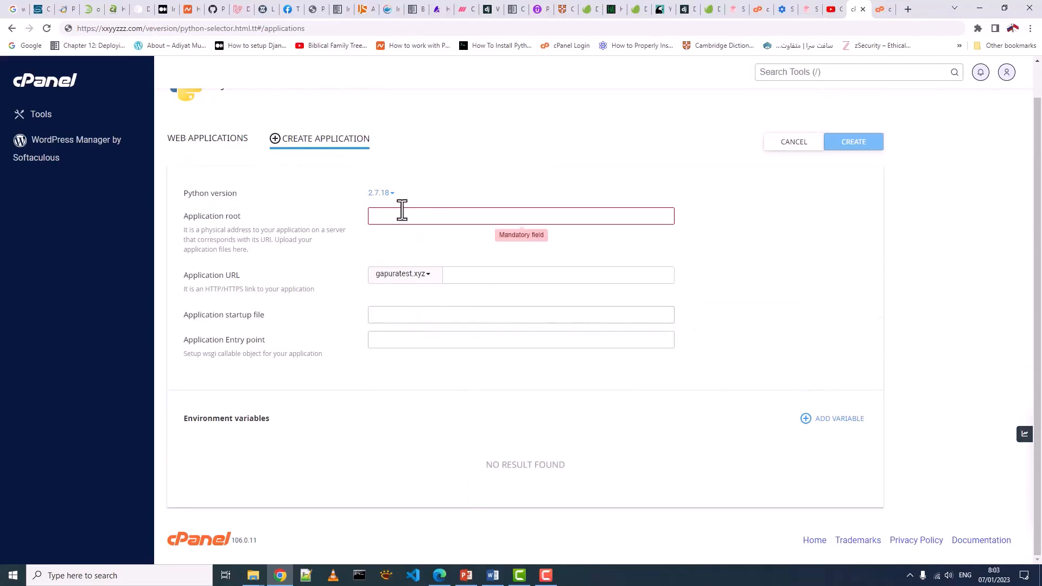
pyautogui.click(391, 193)
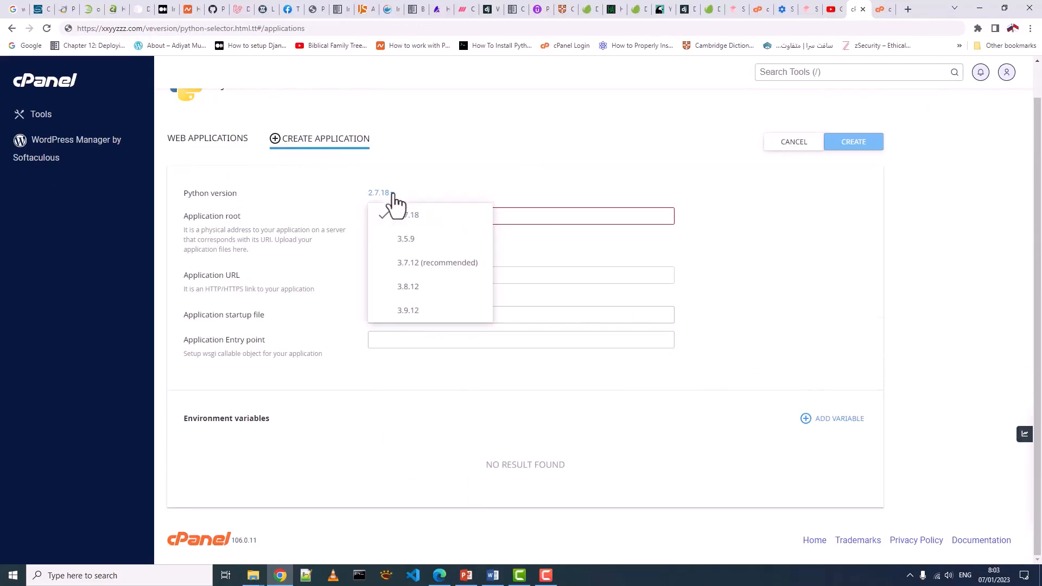
pyautogui.click(402, 314)
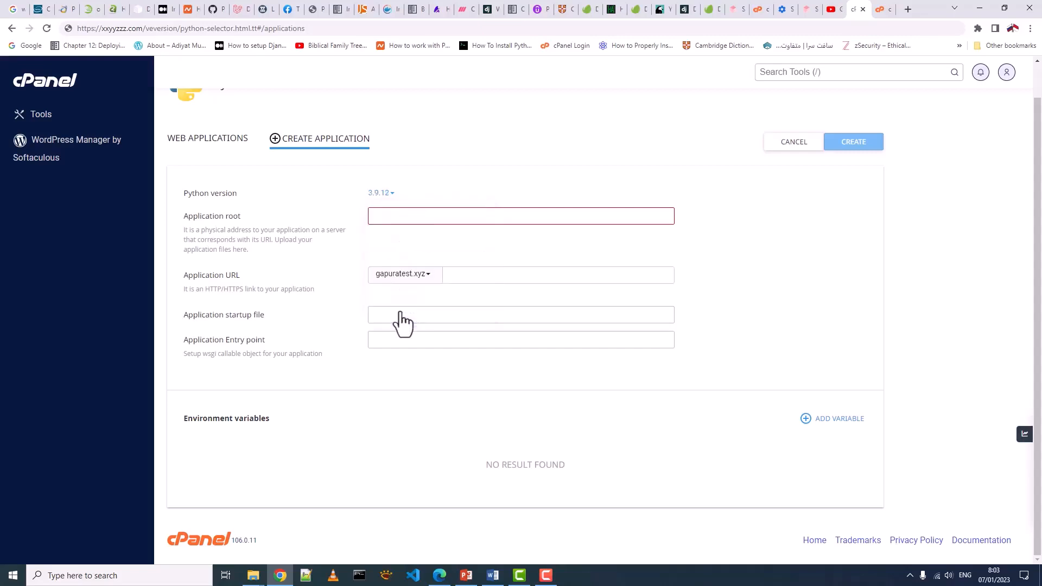
pyautogui.click(440, 215)
pyautogui.write('gapure')
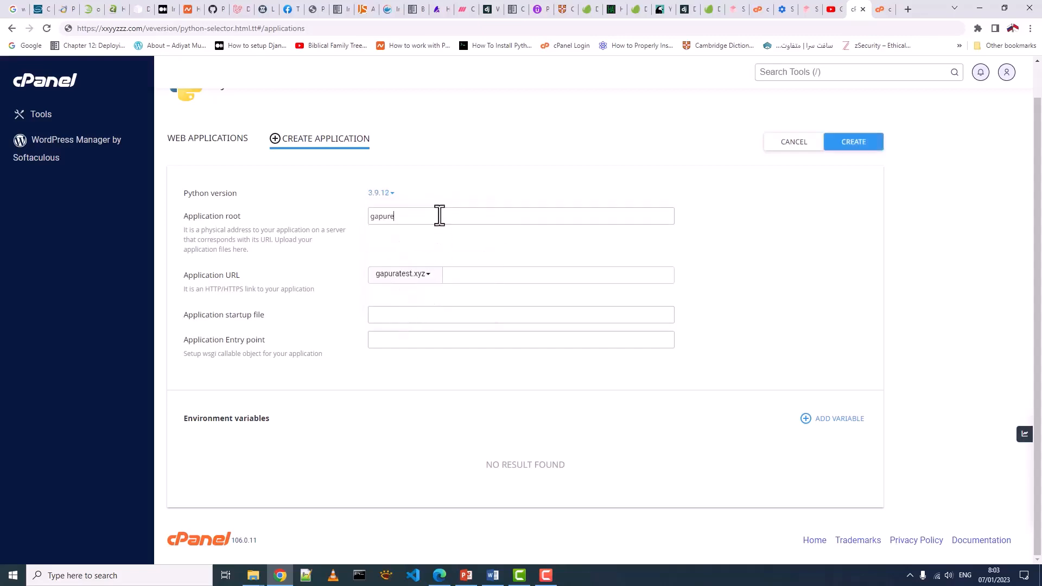
pyautogui.press('BackSpace')
pyautogui.write('atest')
# - Create the gapuratest.xyz app and open its site, which reports 'It works! Python 3.9.12'
pyautogui.click(848, 147)
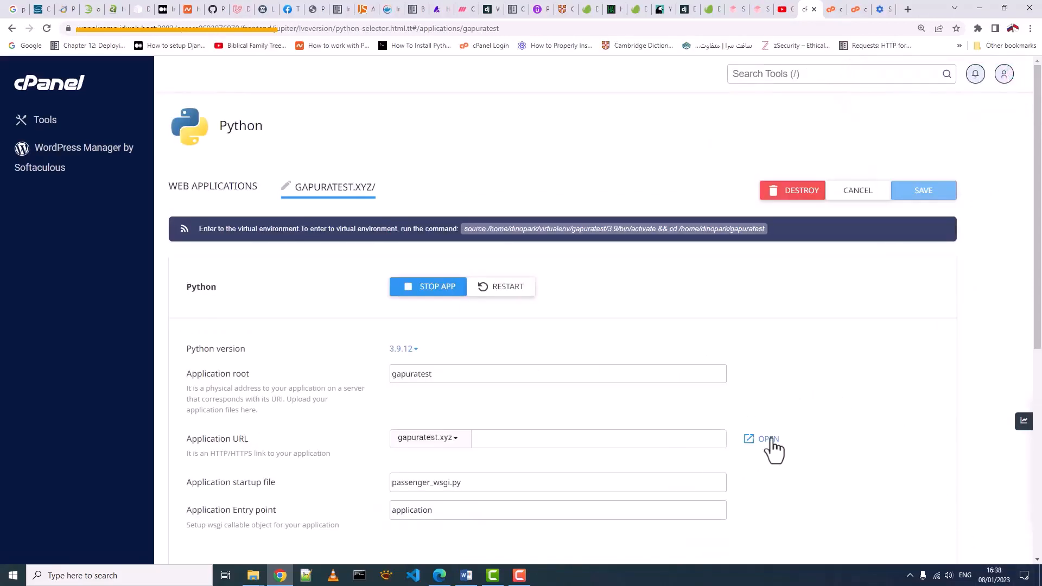
pyautogui.click(770, 440)
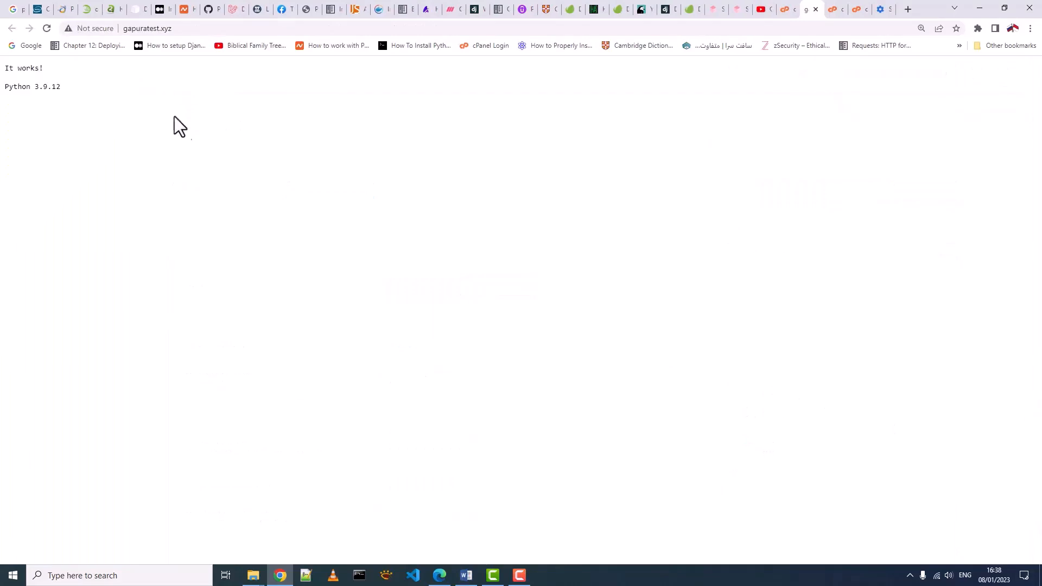
pyautogui.hotkey('ctrl', '+')
pyautogui.hotkey('ctrl', '+')
pyautogui.hotkey('ctrl', '+')
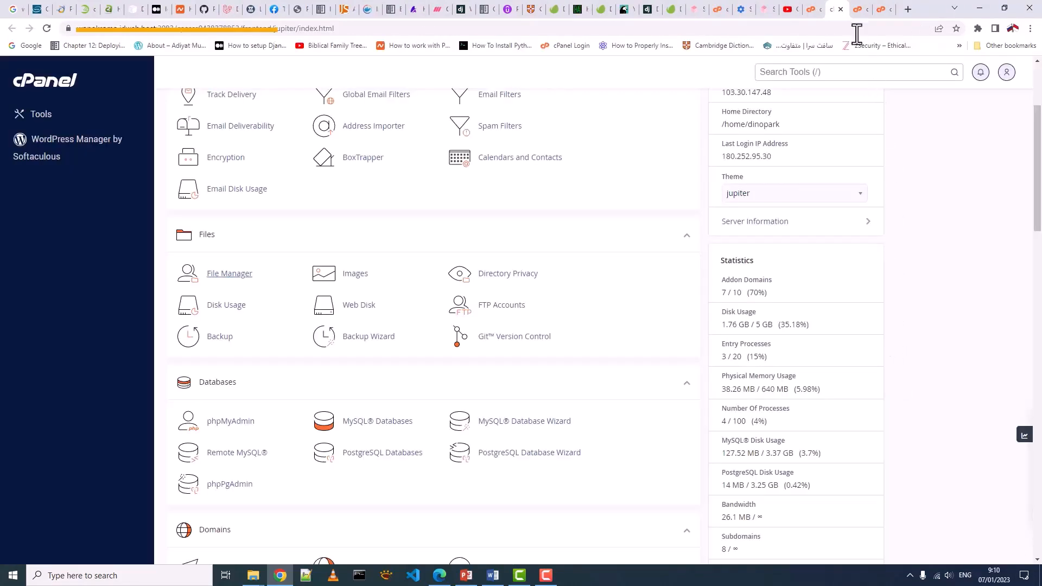
# - In File Manager, open the virtualenv folder and look at its gapuratest and testdjango environments
pyautogui.click(857, 9)
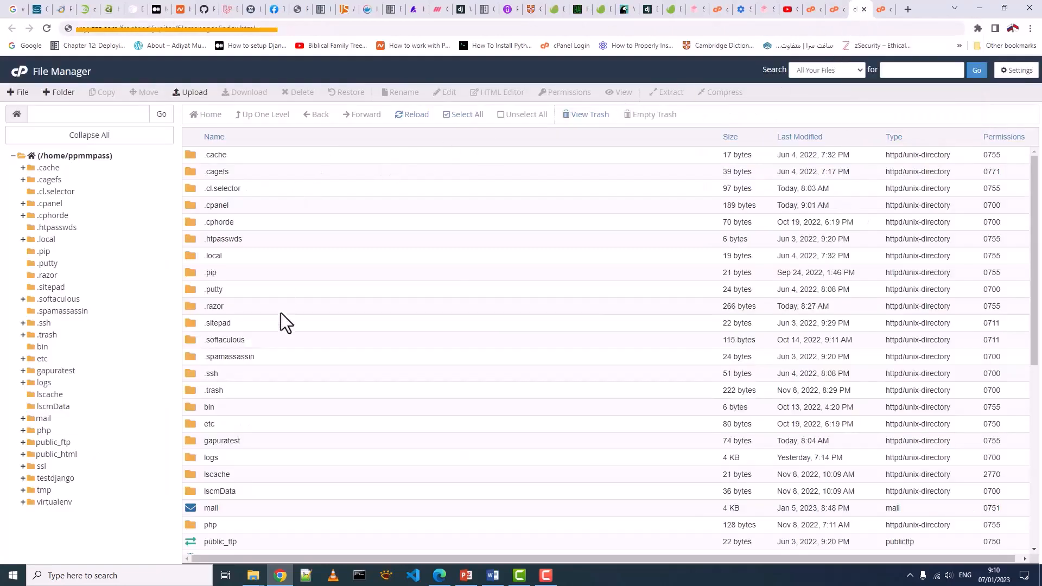
pyautogui.scroll(-1, 281, 315)
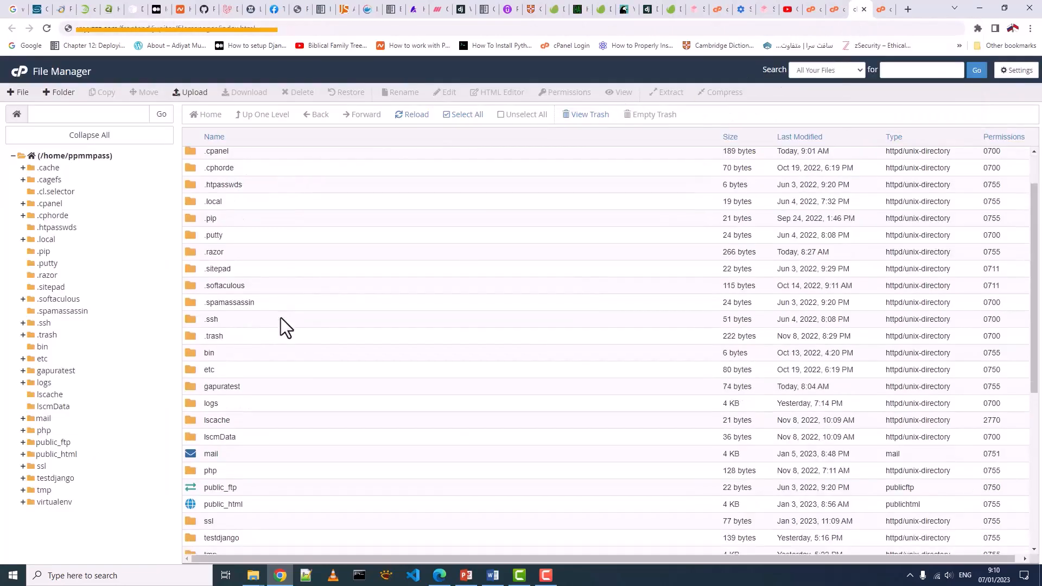
pyautogui.click(248, 388)
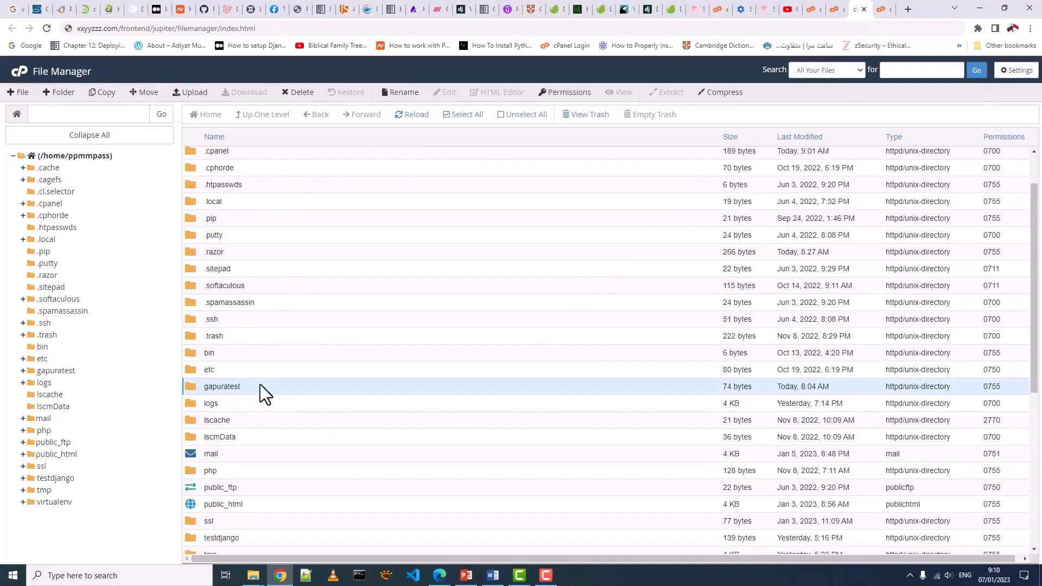
pyautogui.click(34, 373)
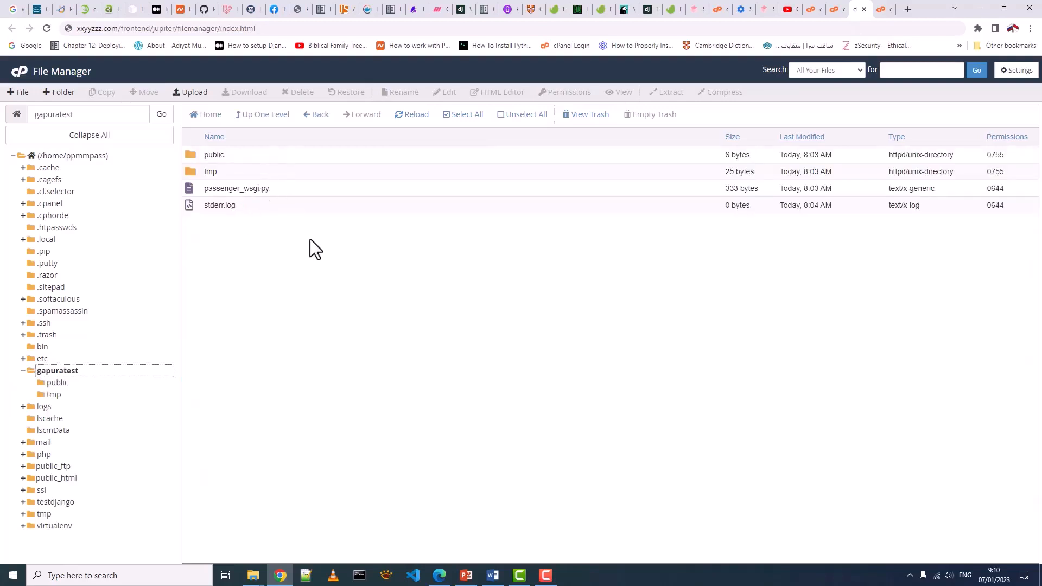
pyautogui.click(57, 527)
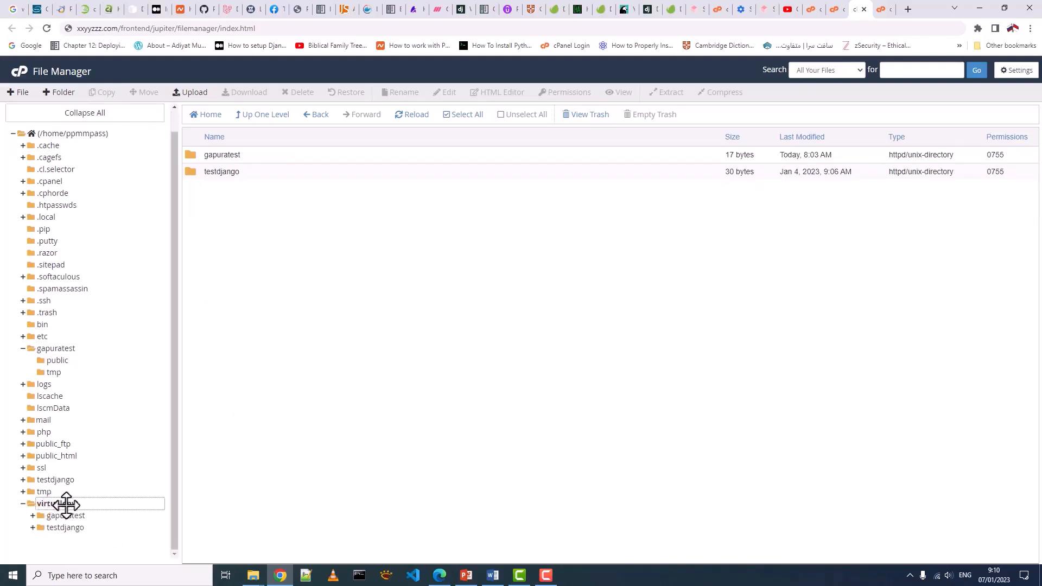
pyautogui.click(213, 154)
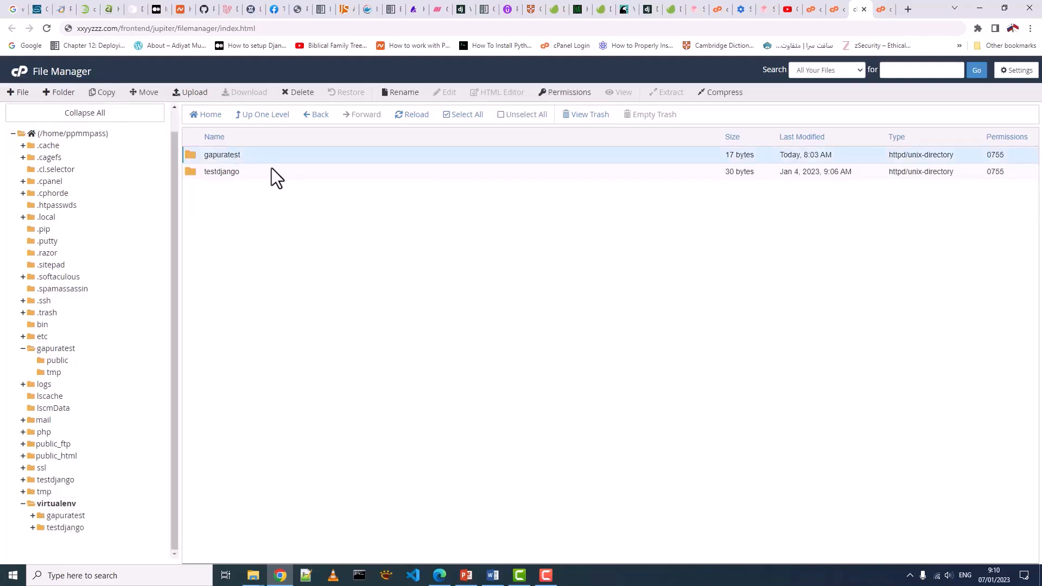
pyautogui.click(369, 169)
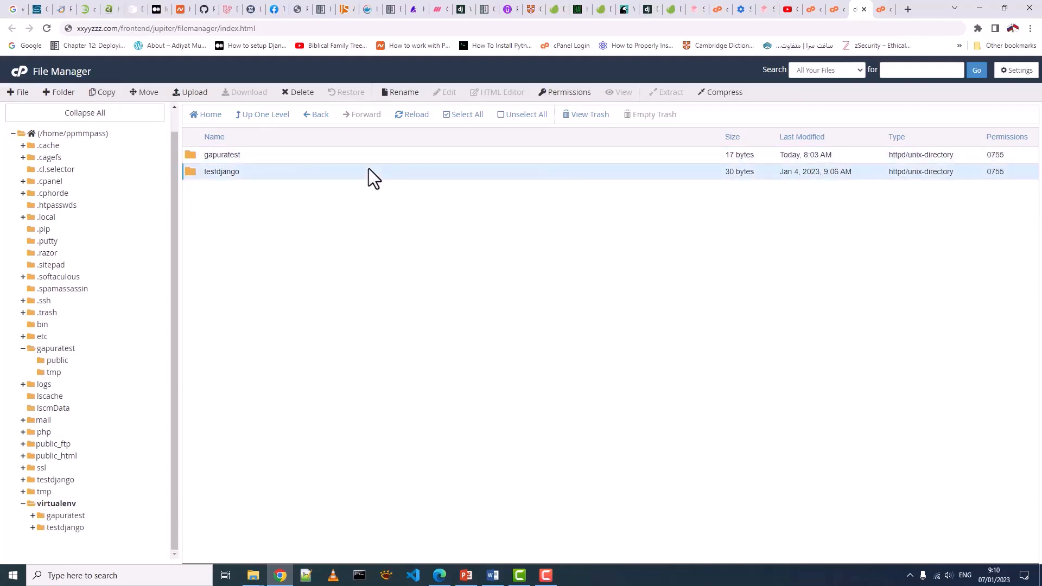
pyautogui.press('Up')
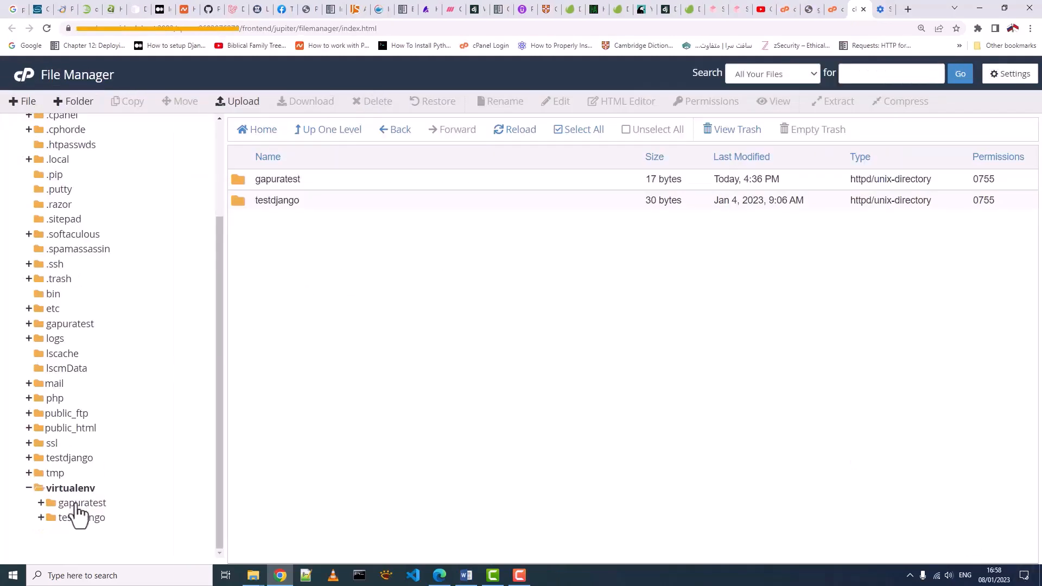
# - Inspect testdjango's 3.7/bin folder, checking the pip-3.7 and python3.7 files
pyautogui.click(76, 503)
pyautogui.click(68, 518)
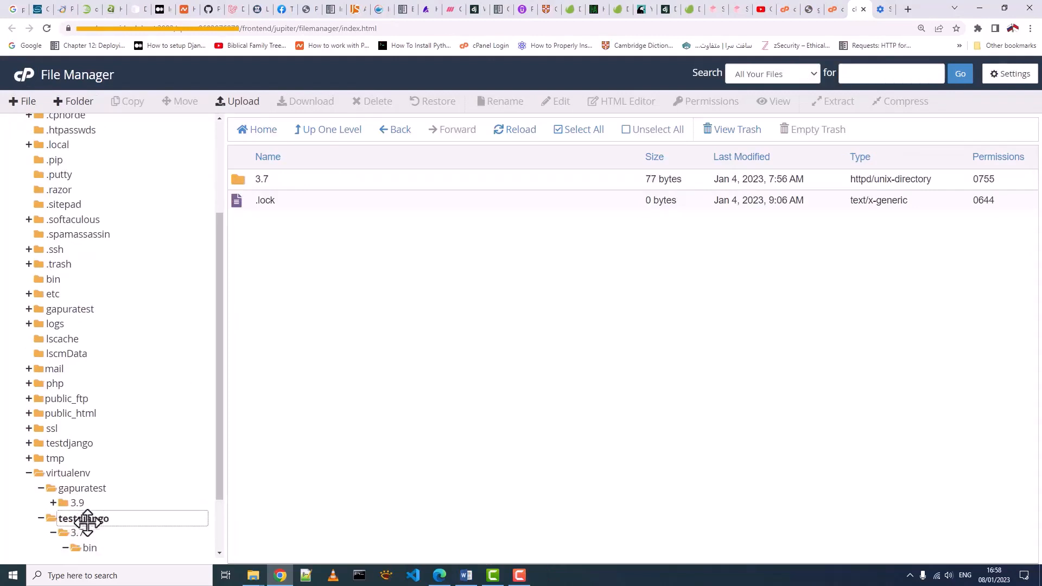
pyautogui.click(86, 519)
pyautogui.doubleClick(239, 179)
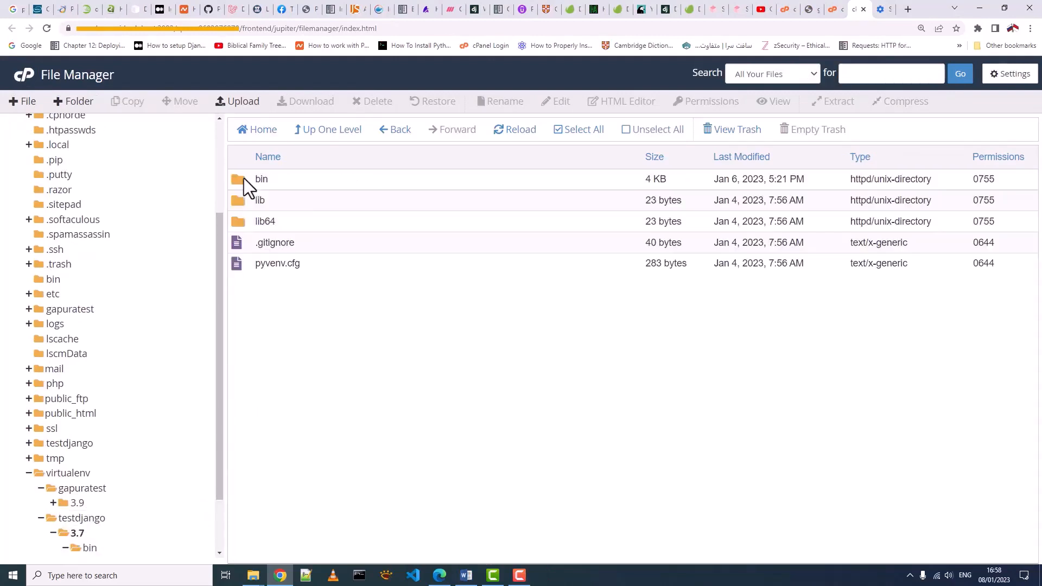
pyautogui.doubleClick(244, 184)
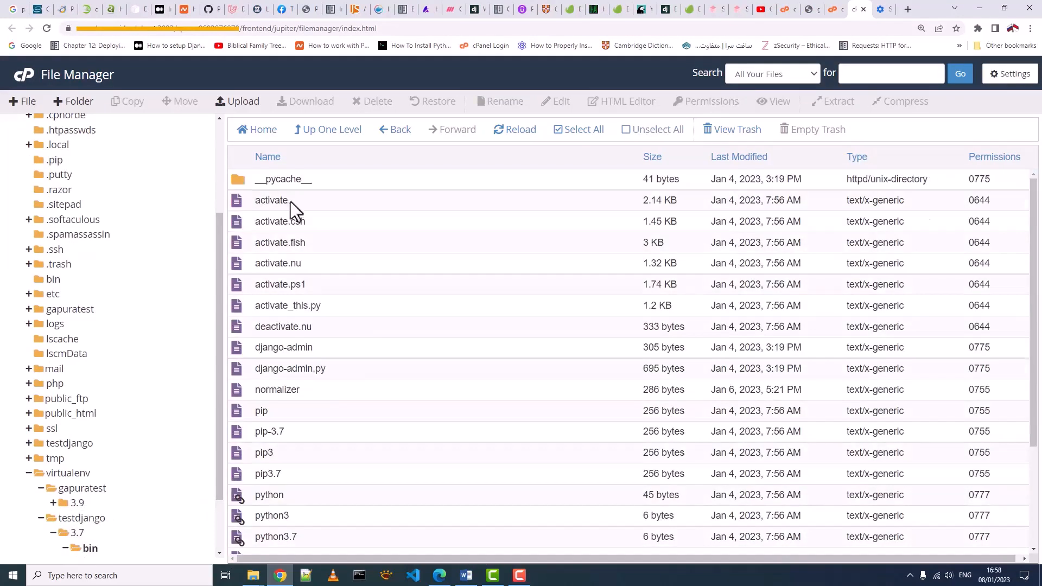
pyautogui.click(280, 431)
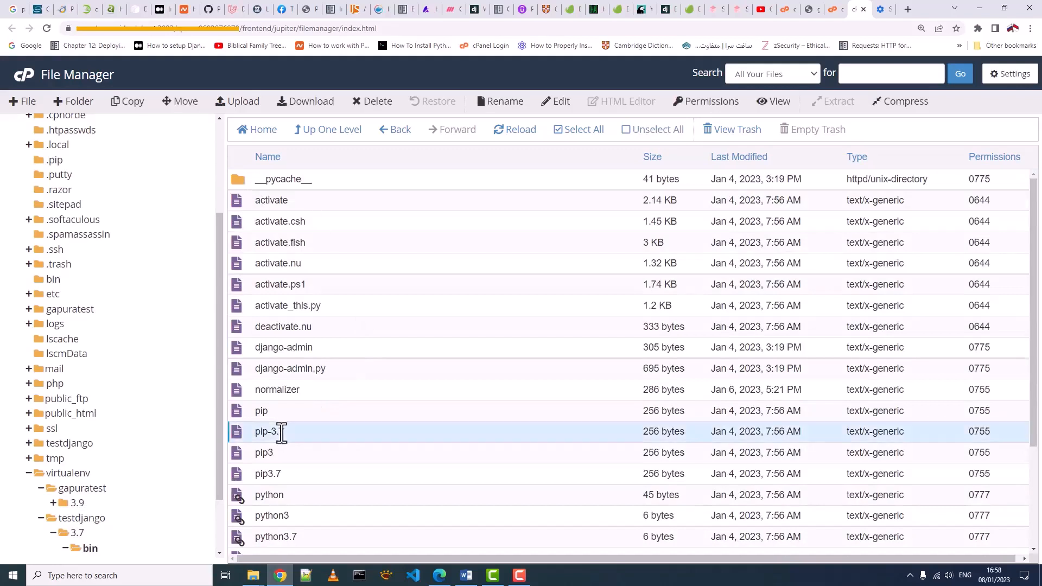
pyautogui.click(333, 536)
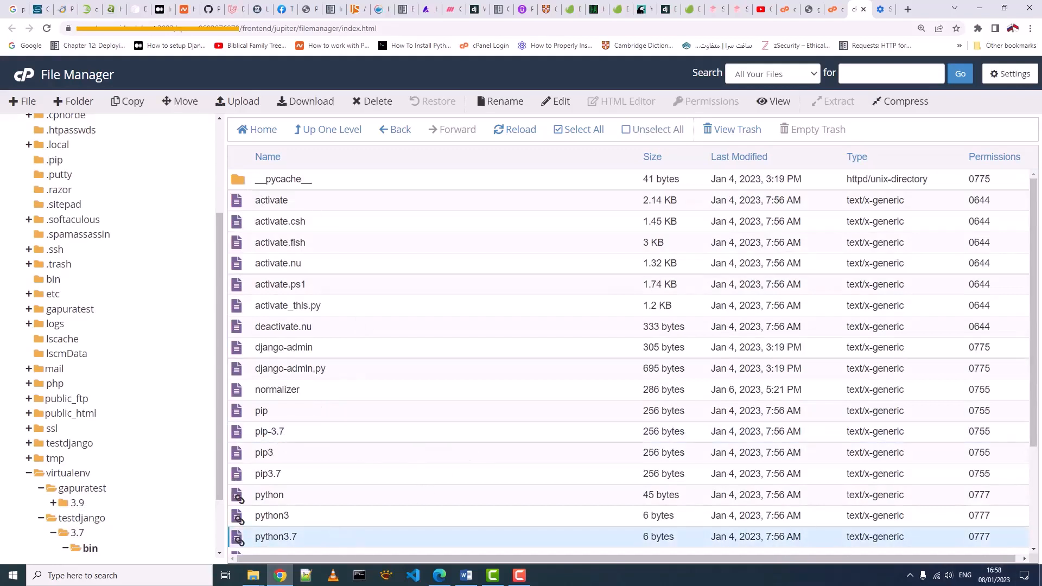
# - Inspect gapuratest's 3.9/bin folder, checking the pip3.9 file
pyautogui.click(83, 488)
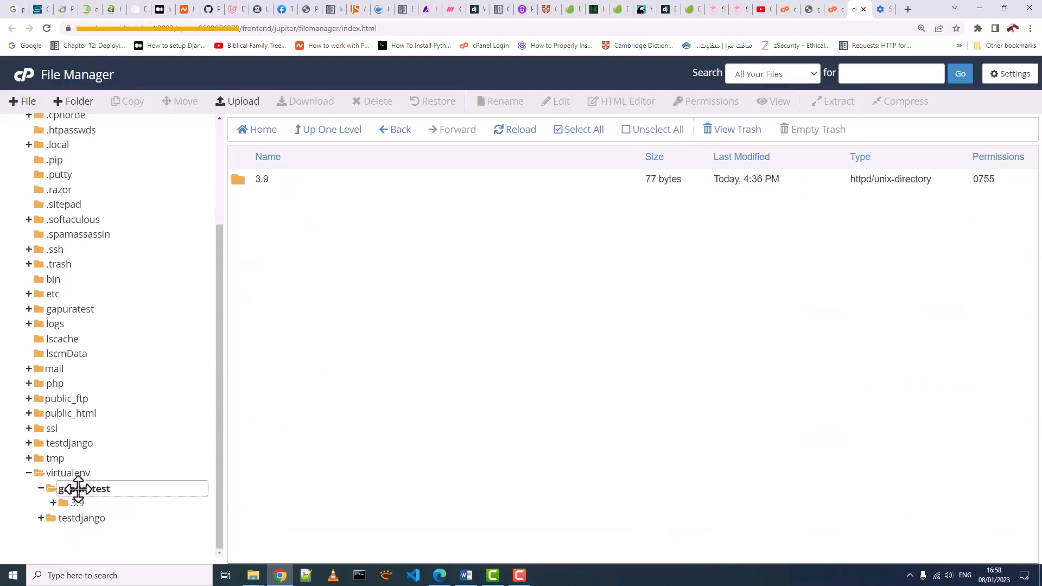
pyautogui.doubleClick(240, 182)
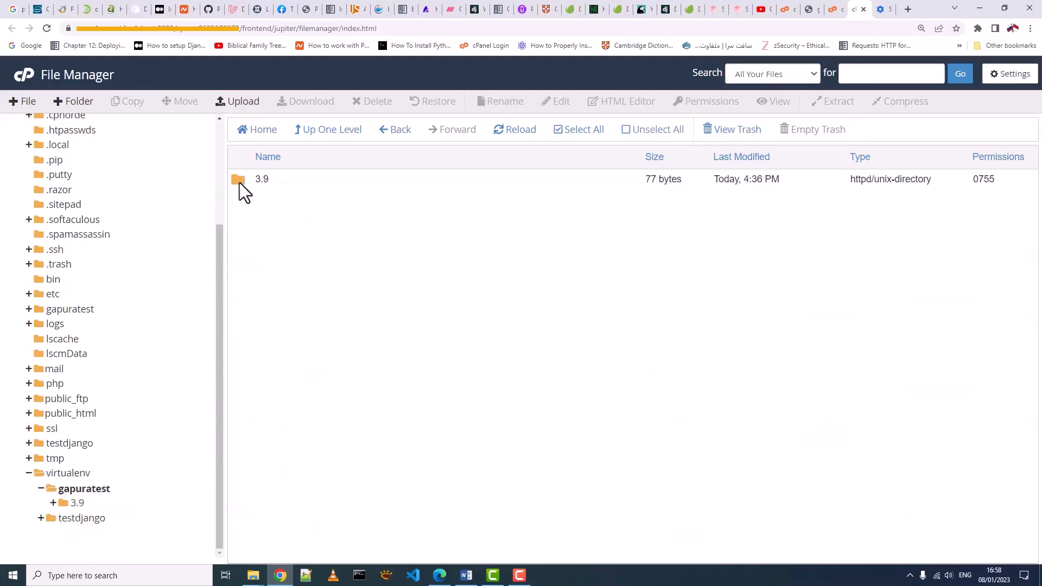
pyautogui.doubleClick(241, 181)
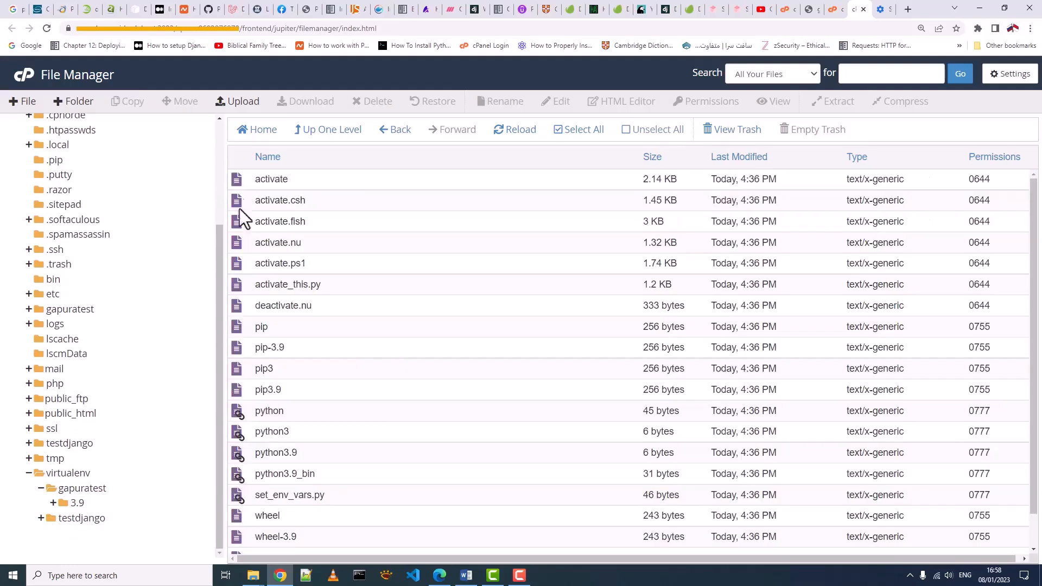
pyautogui.click(264, 389)
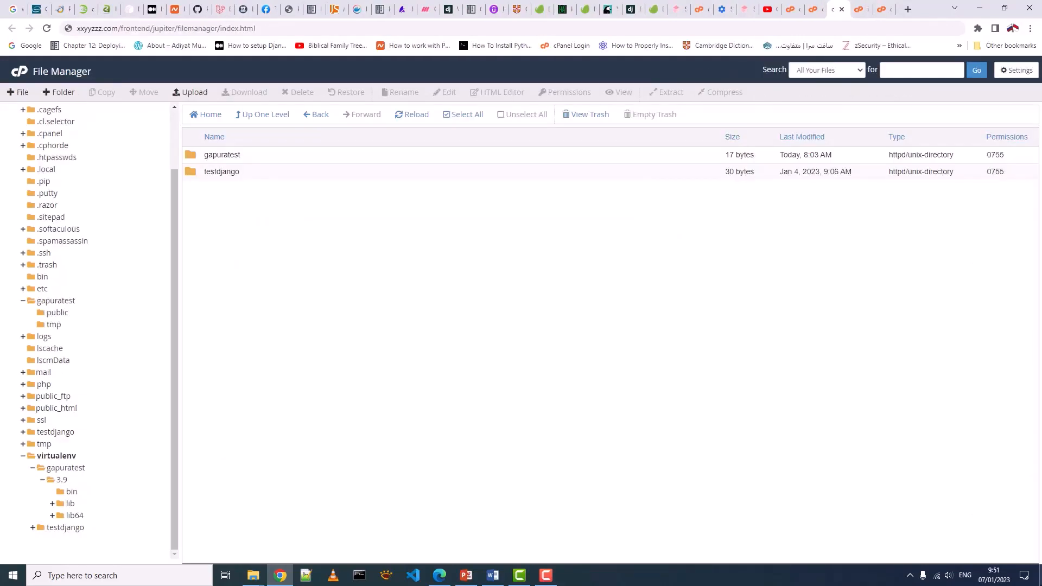
# - Open public_html/gapuratest.xyz/index.html in the editor to read its heading code
pyautogui.click(22, 408)
pyautogui.scroll(-4, 55, 446)
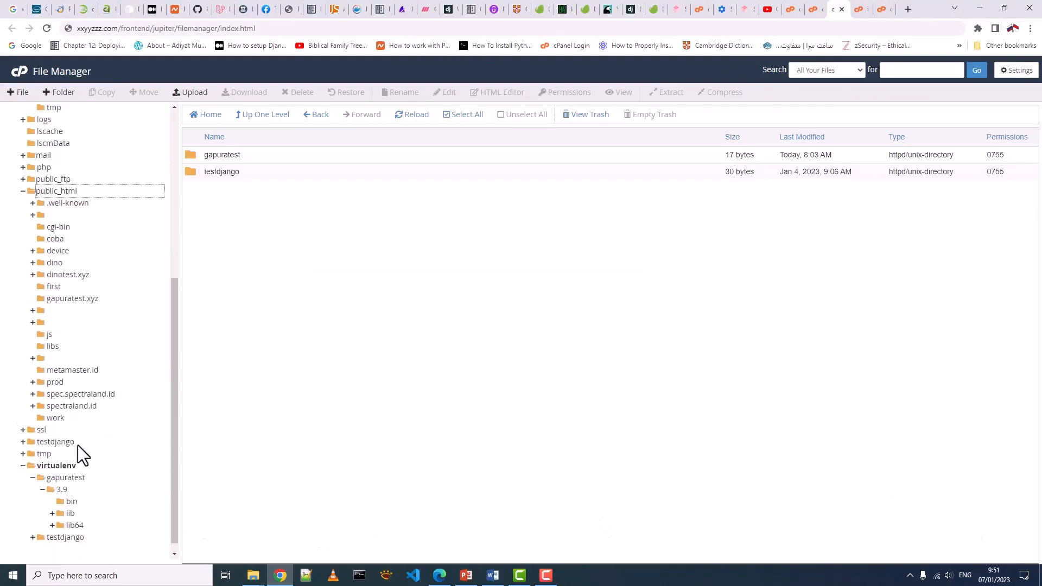
pyautogui.click(65, 298)
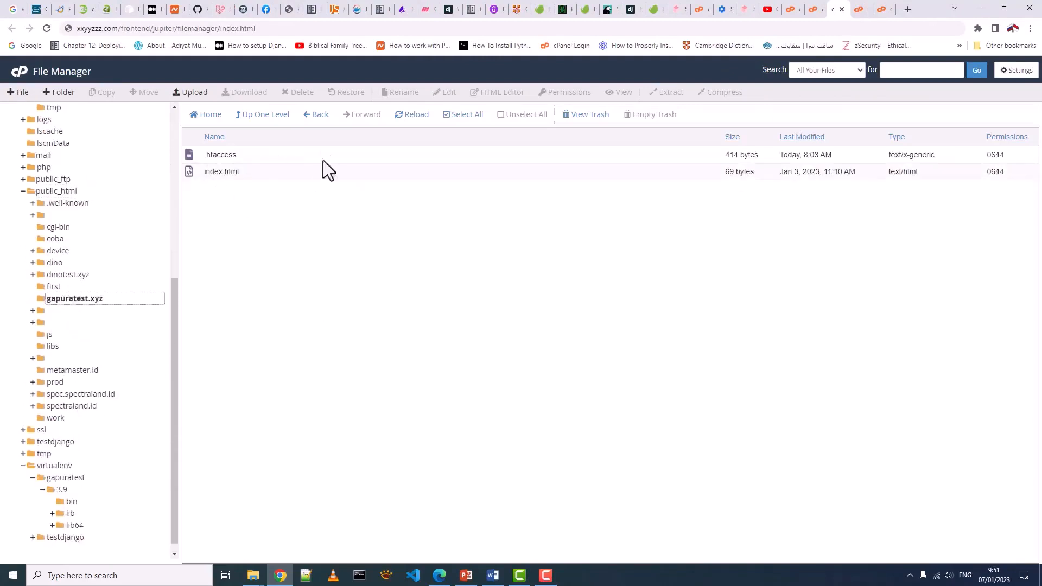
pyautogui.rightClick(224, 172)
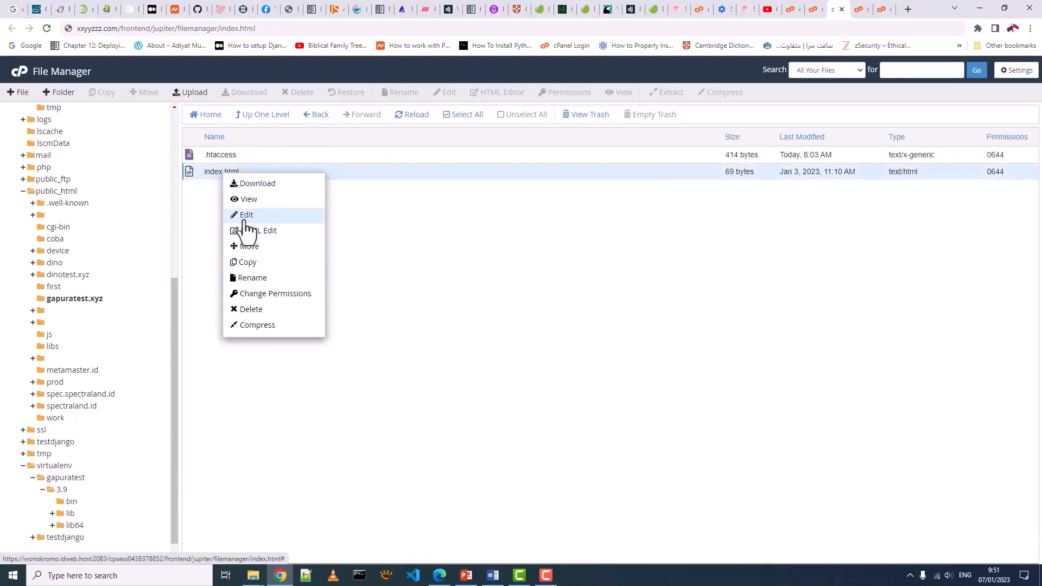
pyautogui.click(246, 215)
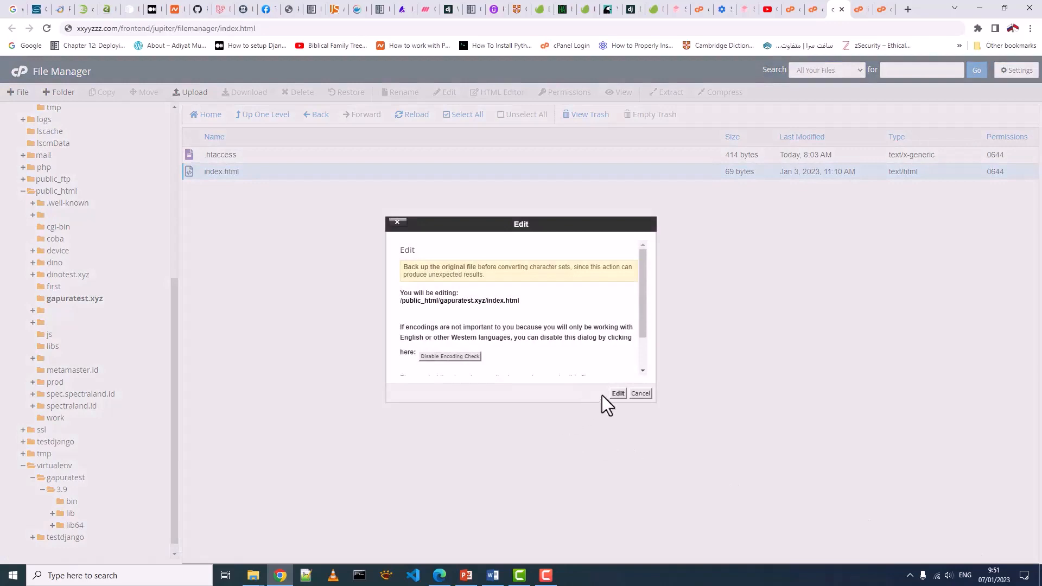
pyautogui.click(617, 393)
pyautogui.hotkey('ctrl', '+')
pyautogui.hotkey('ctrl', '+')
pyautogui.hotkey('ctrl', '+')
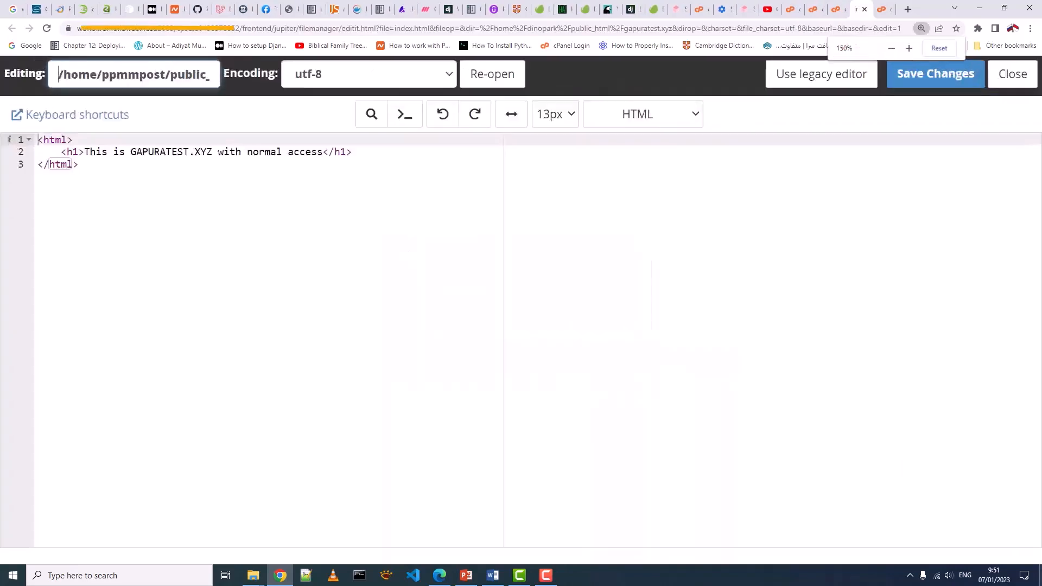
# - Load gapuratest.xyz in a new browser tab
pyautogui.hotkey('ctrl', 't')
pyautogui.write('gapu')
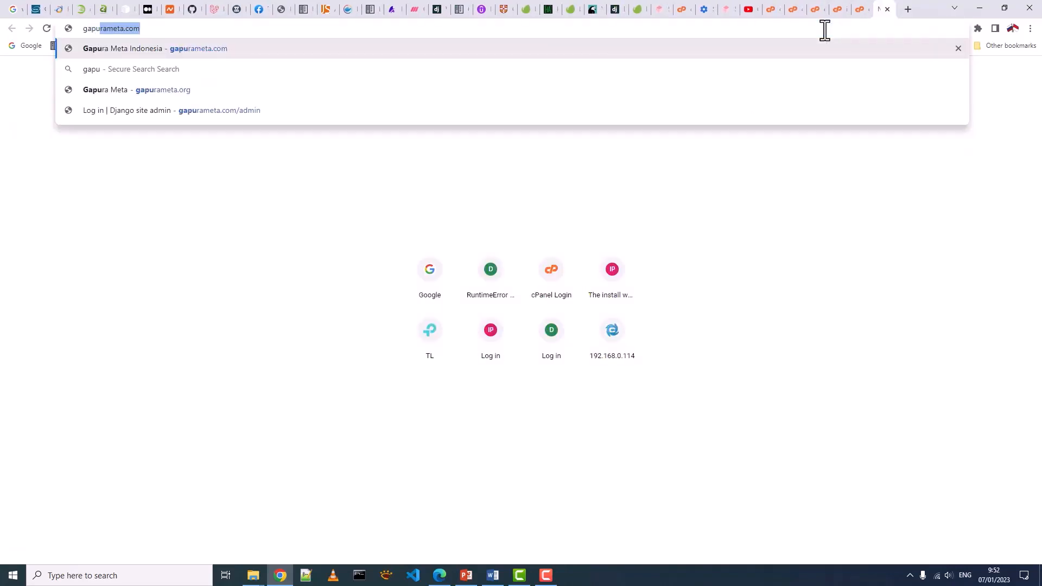
pyautogui.write('ratest')
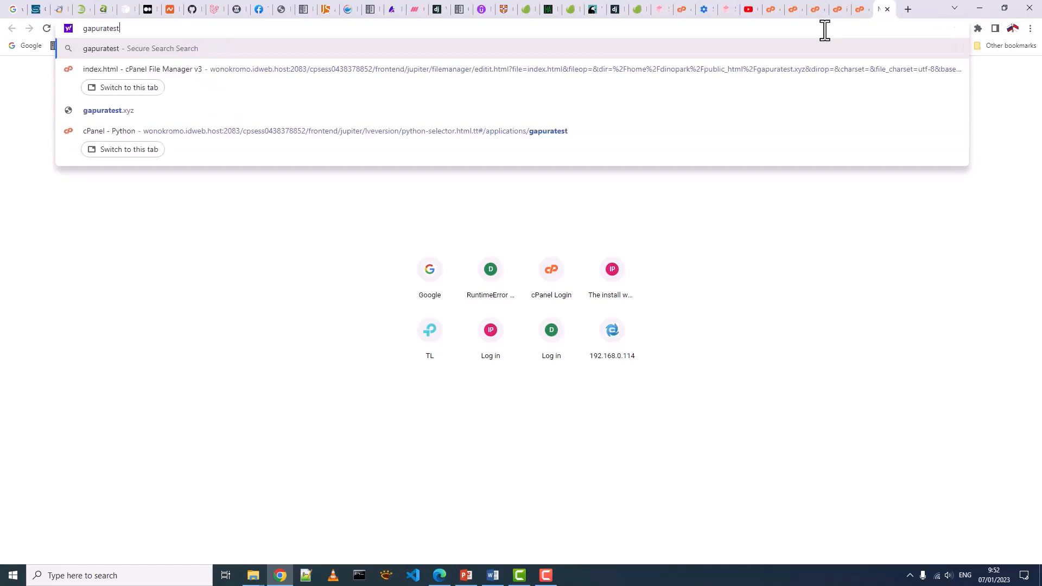
pyautogui.write('.xyz')
pyautogui.press('Return')
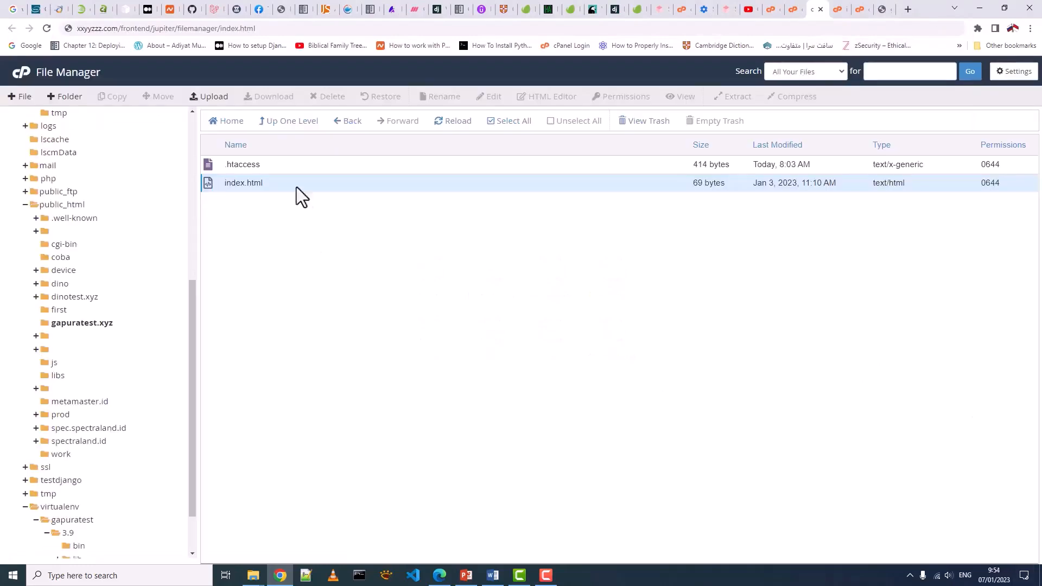
# - Delete the three Passenger lines (lines 2–4) from gapuratest.xyz's .htaccess and save it
pyautogui.click(247, 163)
pyautogui.rightClick(247, 163)
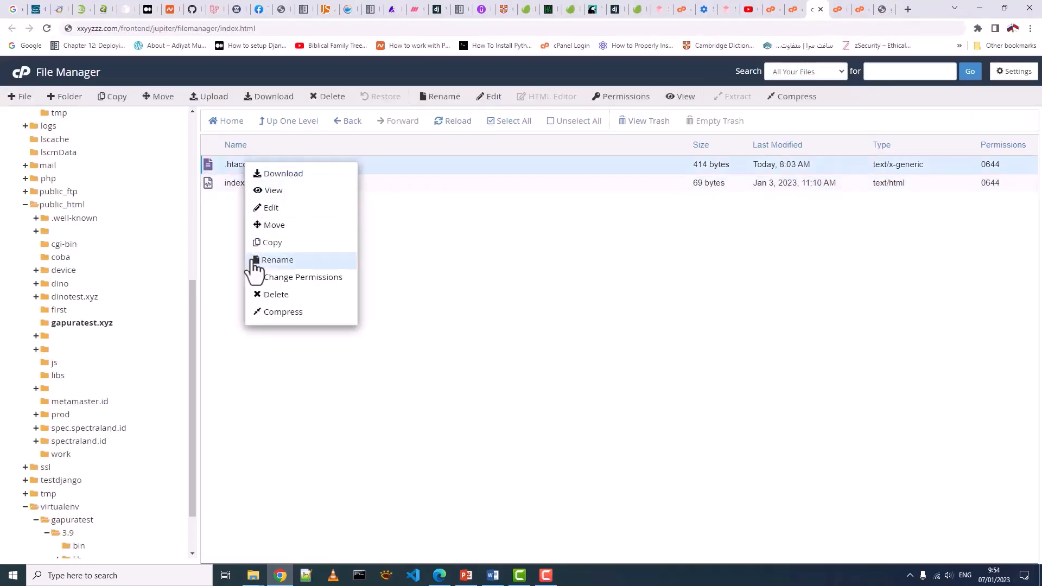
pyautogui.click(270, 209)
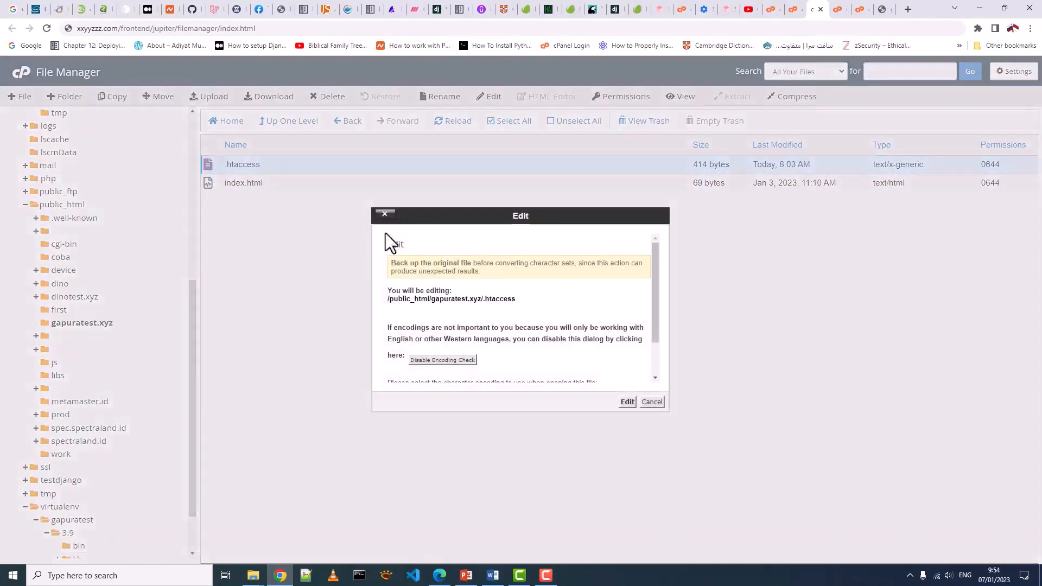
pyautogui.click(624, 401)
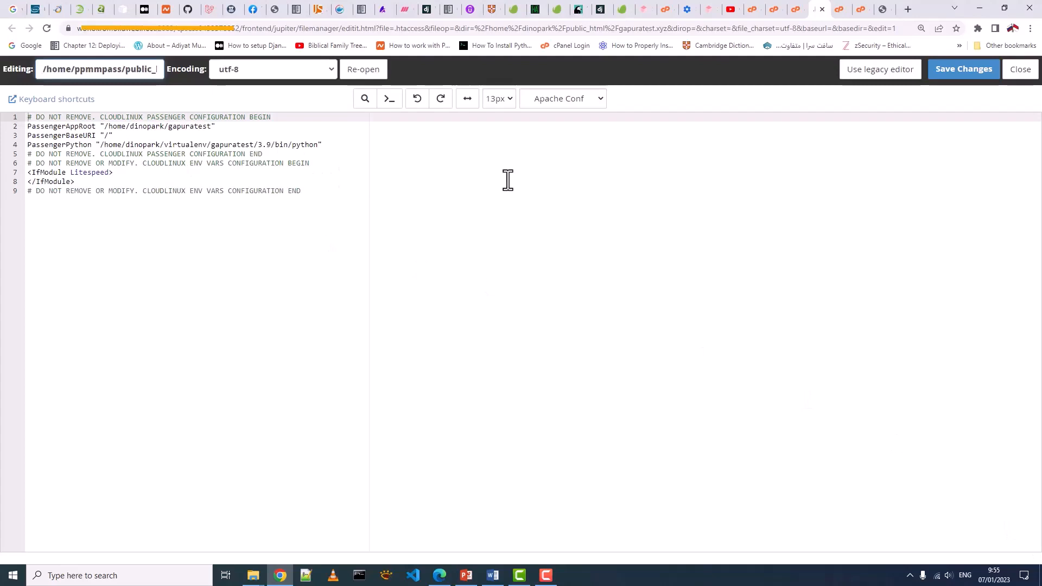
pyautogui.hotkey('ctrl', '+')
pyautogui.moveTo(389, 157); pyautogui.dragTo(25, 140)
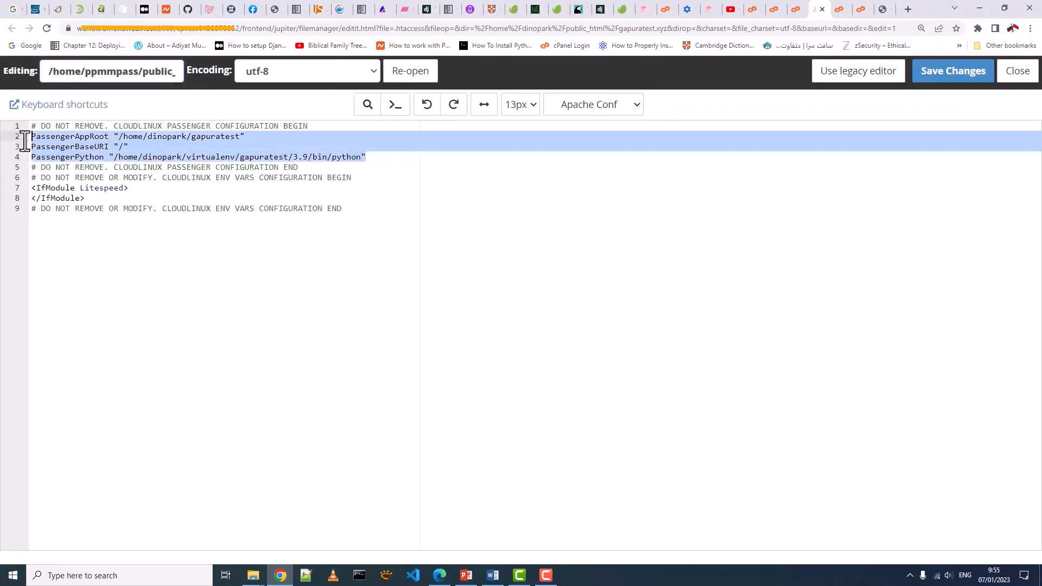
pyautogui.press('Delete')
pyautogui.click(941, 81)
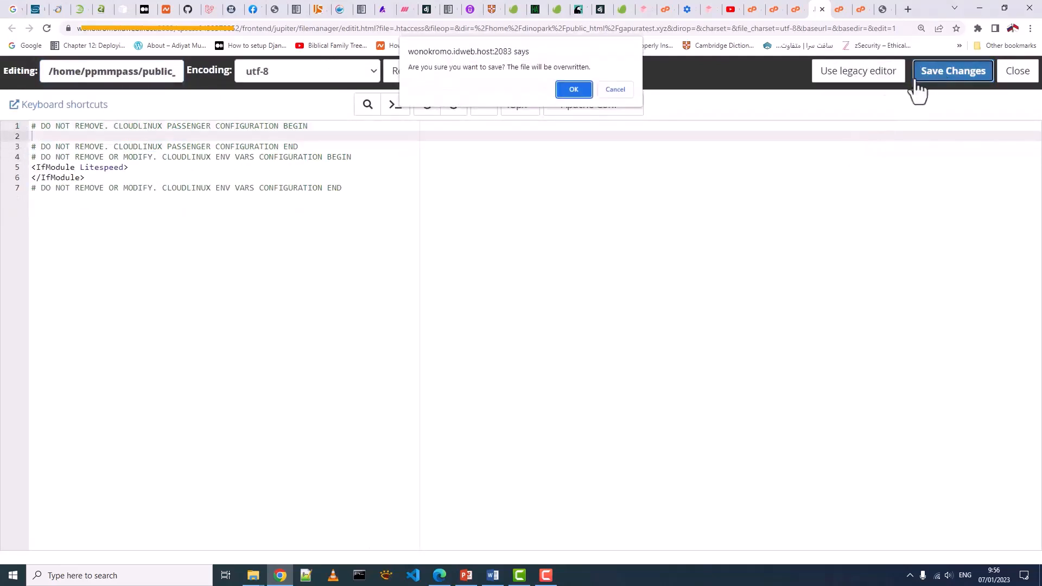
pyautogui.click(573, 92)
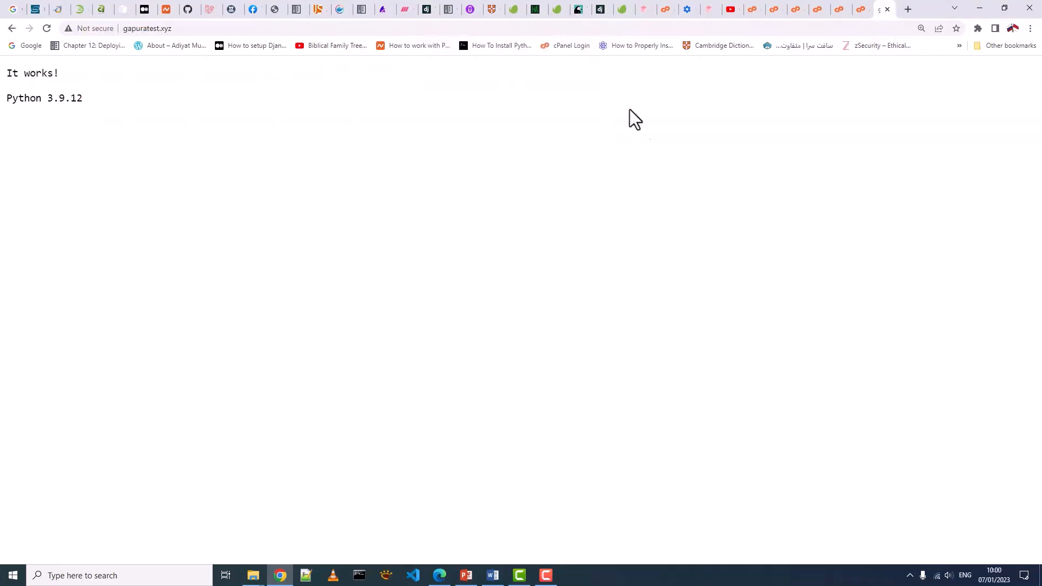
# - Undo the Passenger line deletion in .htaccess, save it, and reload gapuratest.xyz to check
pyautogui.click(48, 28)
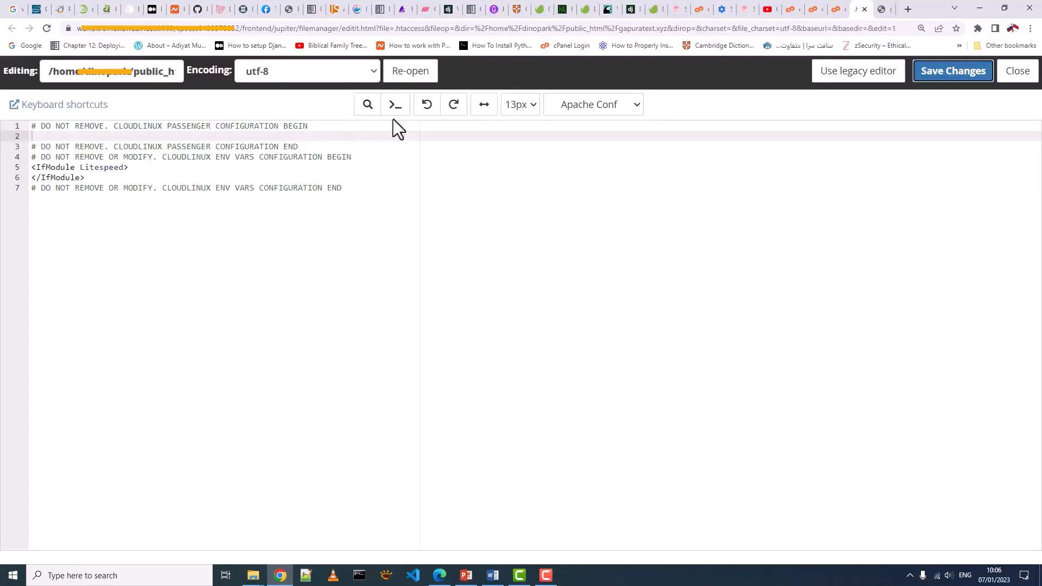
pyautogui.click(426, 104)
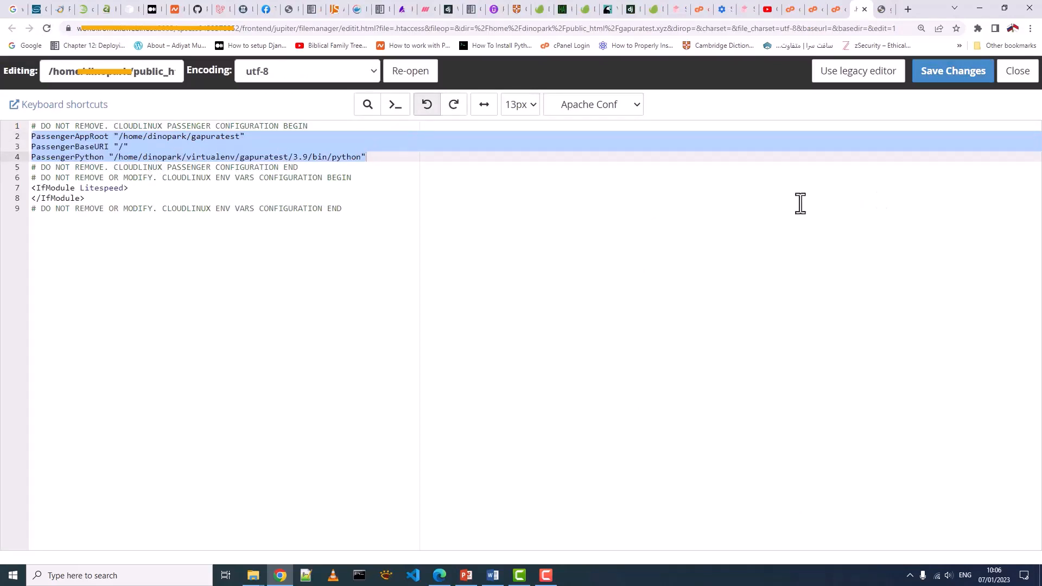
pyautogui.click(827, 191)
pyautogui.click(947, 79)
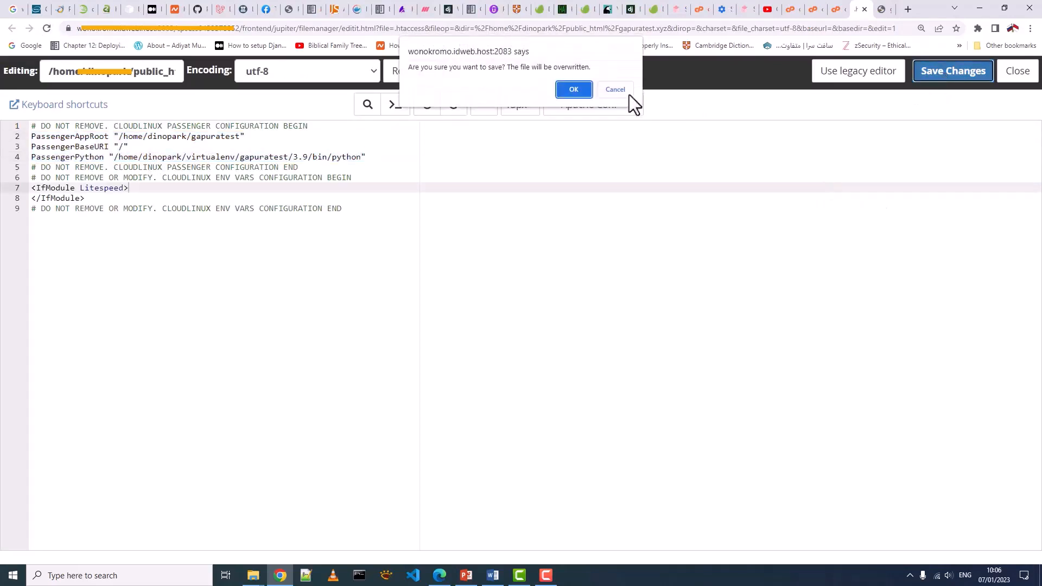
pyautogui.click(574, 89)
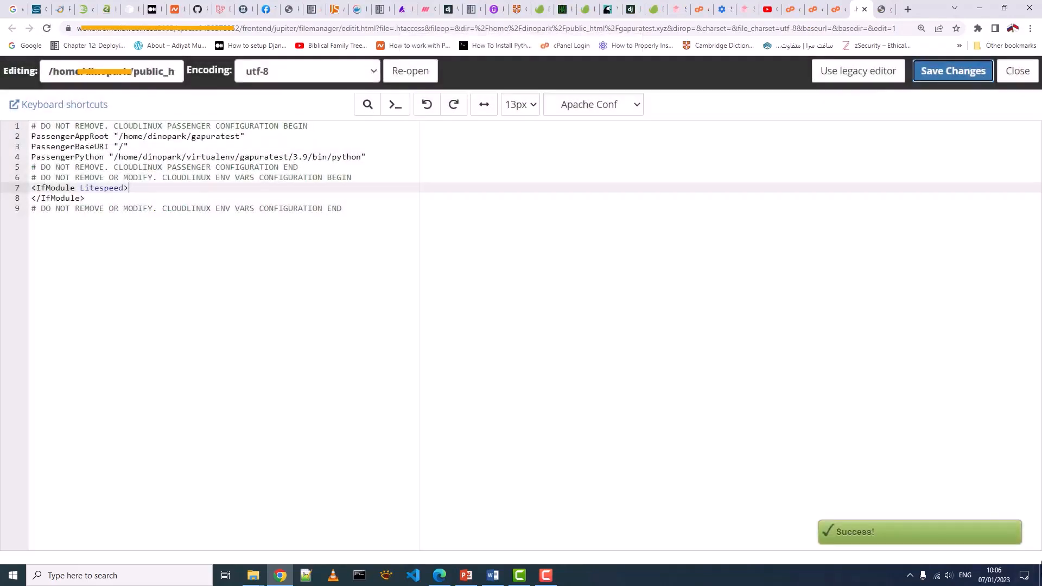
pyautogui.click(880, 9)
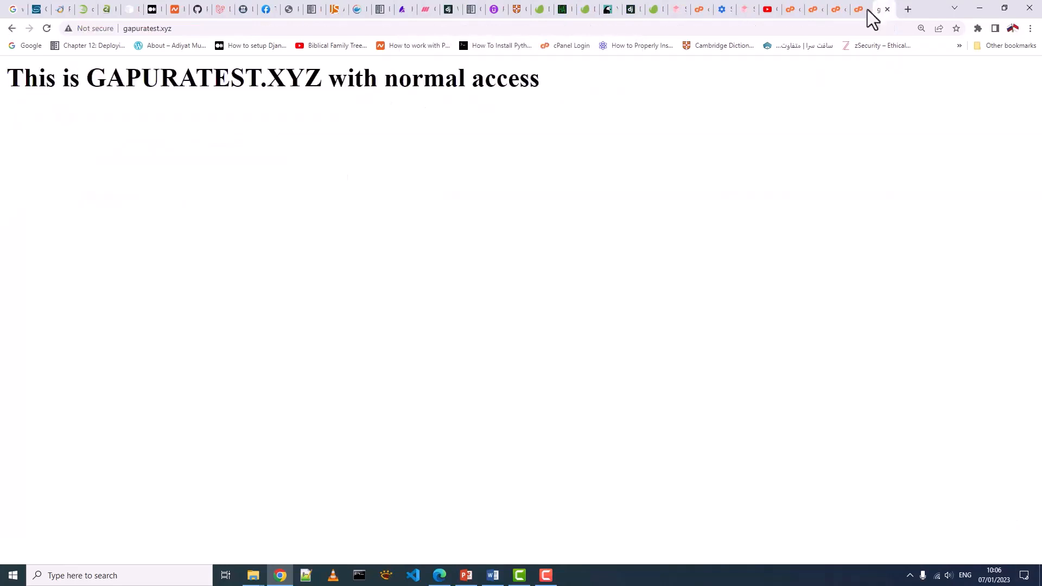
pyautogui.click(51, 28)
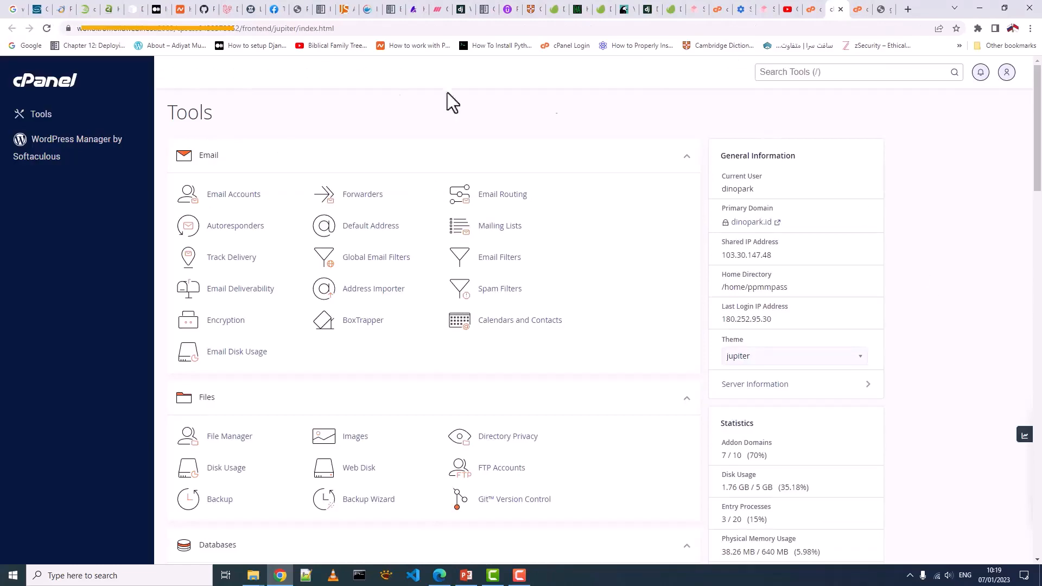
# - Scroll to the Software section and open Setup Python App
pyautogui.scroll(-20, 363, 116)
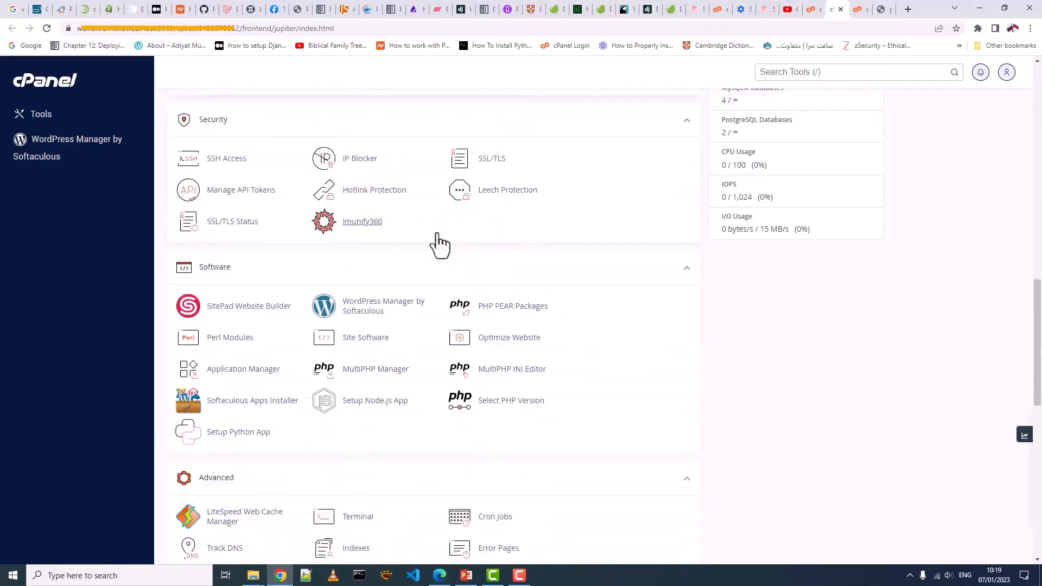
pyautogui.scroll(-1, 446, 246)
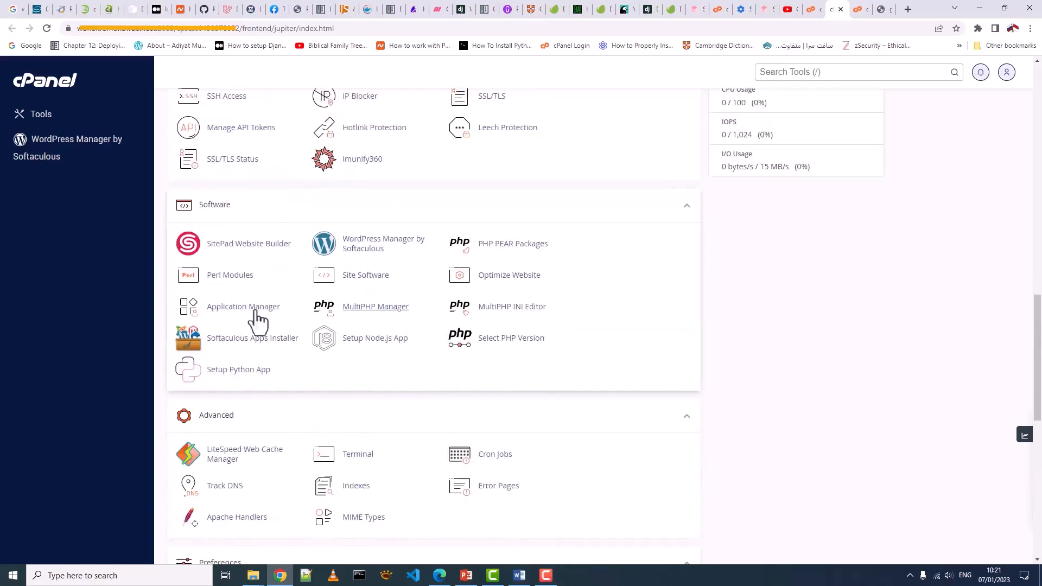
pyautogui.click(250, 367)
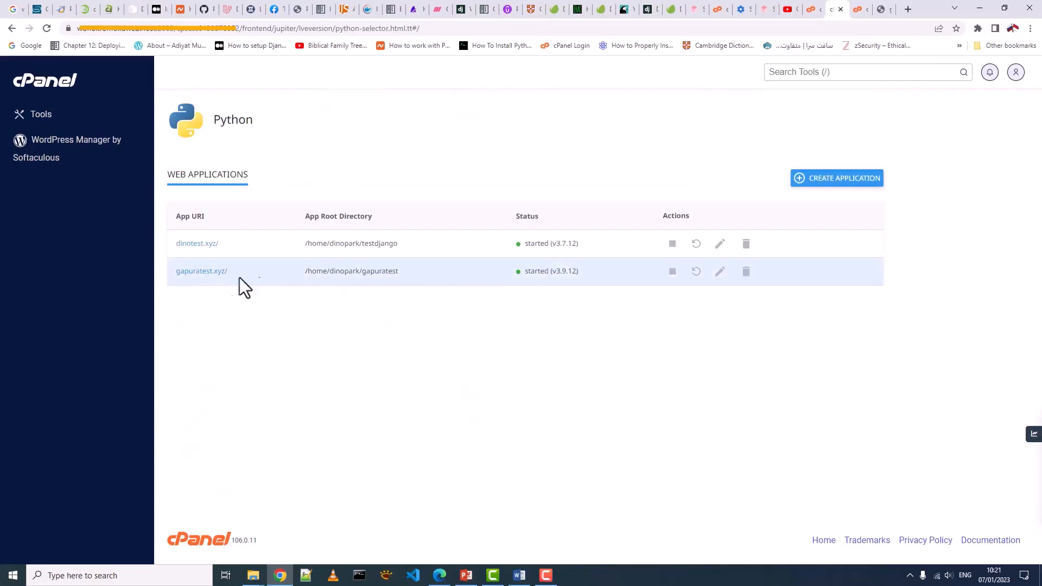
# - Open gapuratest.xyz's app settings and review its root, startup file passenger_wsgi.py and Execute python script field
pyautogui.click(720, 271)
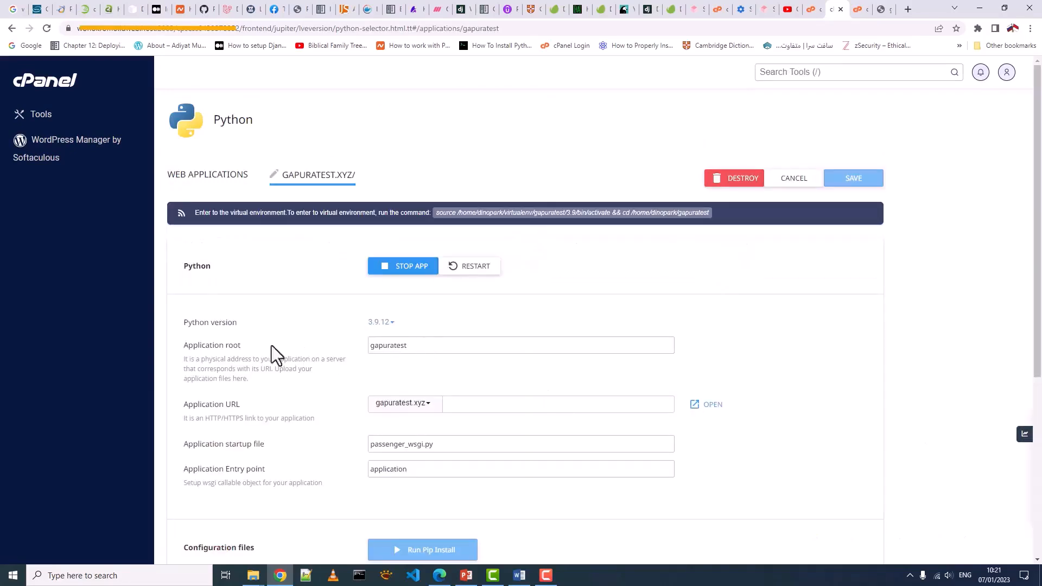
pyautogui.moveTo(414, 345); pyautogui.dragTo(366, 345)
pyautogui.moveTo(456, 444); pyautogui.dragTo(363, 445)
pyautogui.scroll(-1, 460, 455)
pyautogui.scroll(-2, 460, 455)
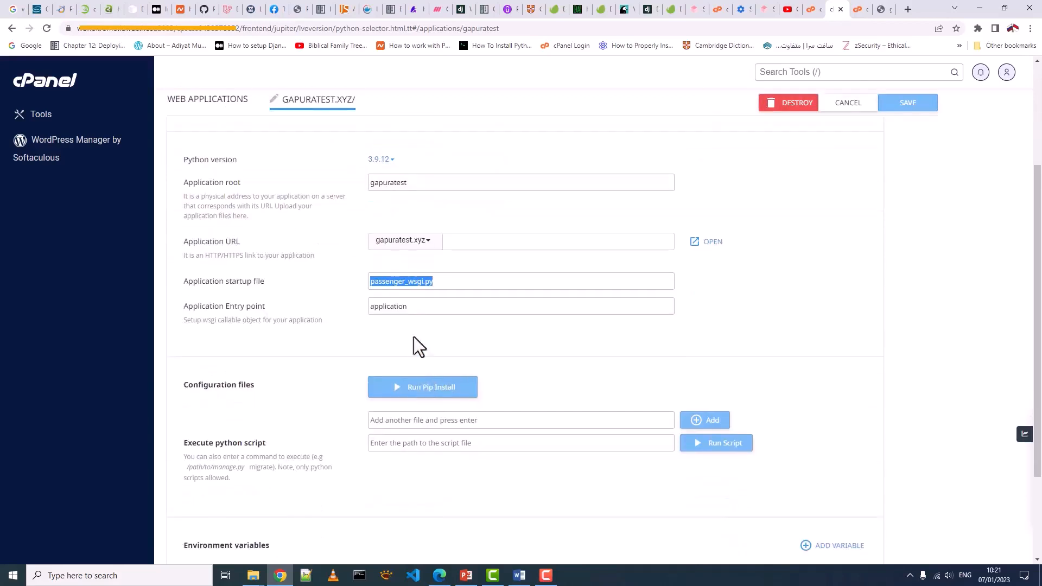
pyautogui.click(419, 311)
pyautogui.scroll(-2, 780, 277)
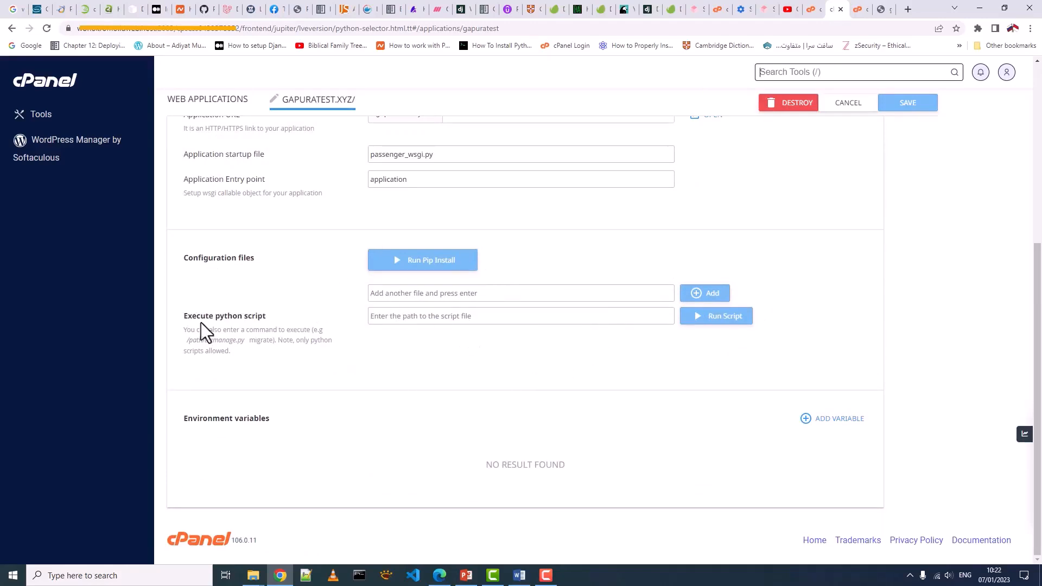
pyautogui.moveTo(184, 330); pyautogui.dragTo(276, 344)
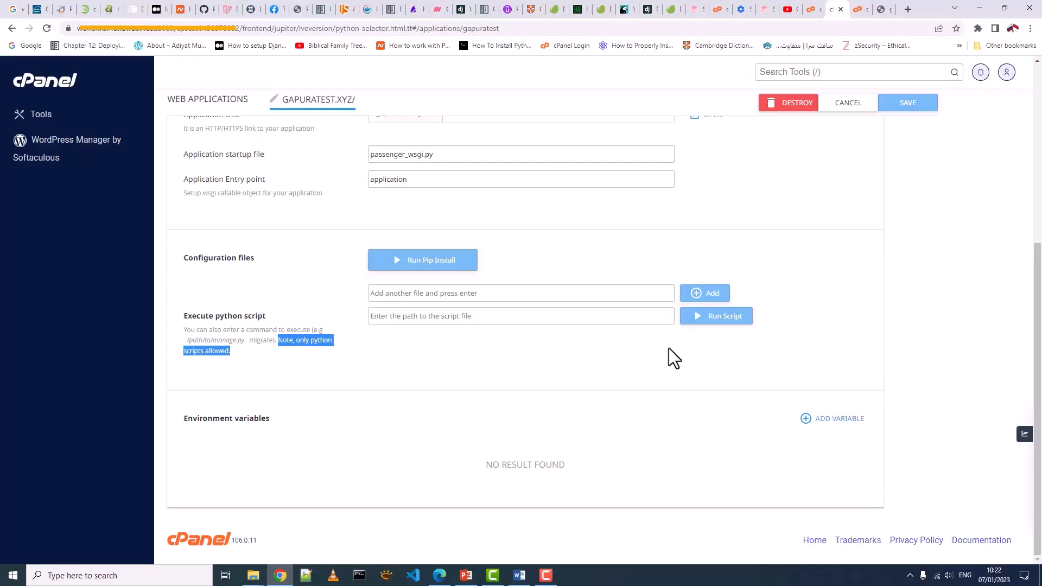
pyautogui.click(551, 318)
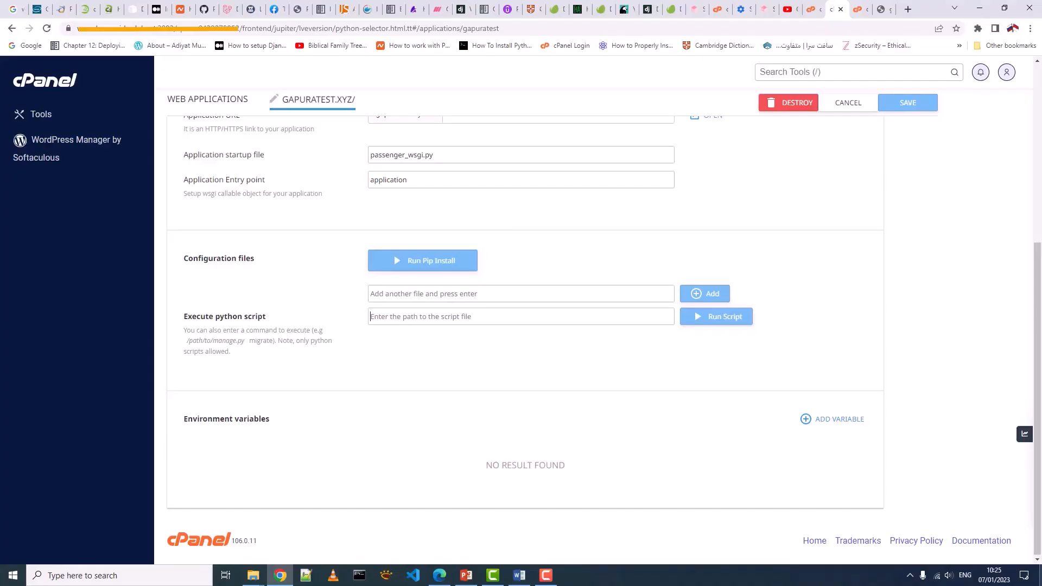
# - In File Manager, go to virtualenv/gapuratest/3.9/bin and select the pip file
pyautogui.click(855, 11)
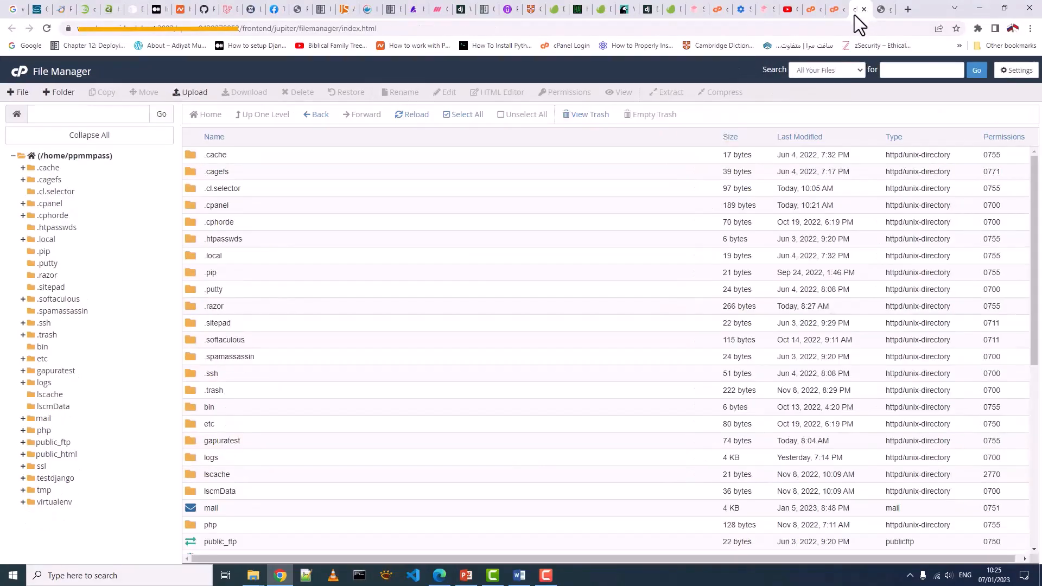
pyautogui.scroll(-3, 239, 468)
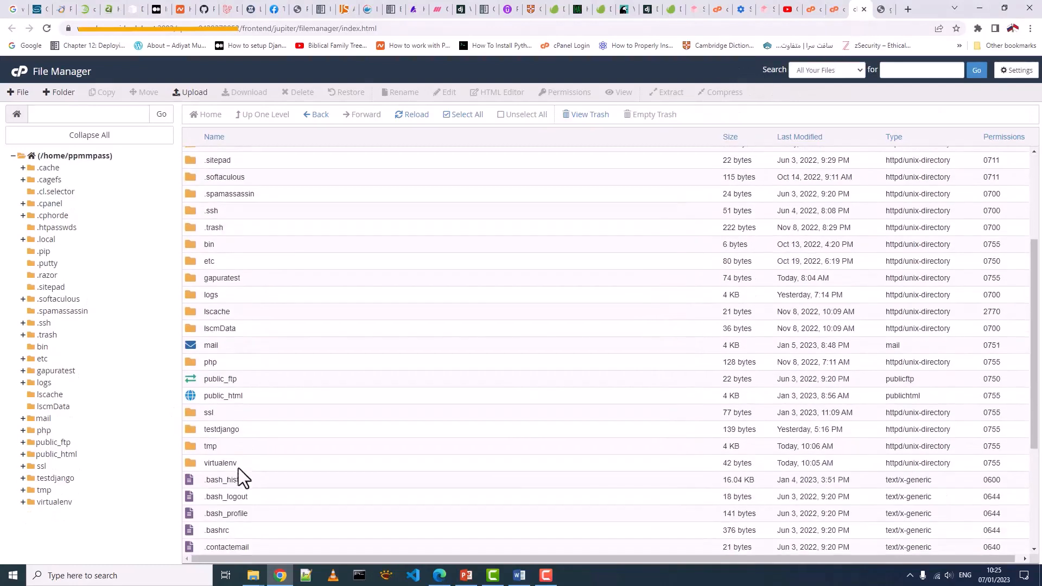
pyautogui.click(49, 524)
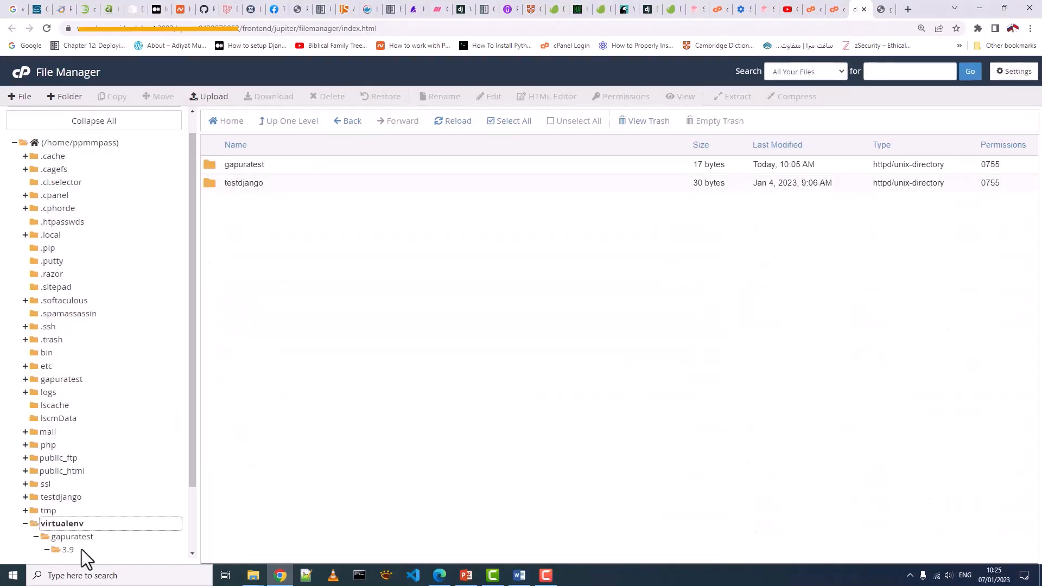
pyautogui.scroll(-2, 81, 549)
pyautogui.click(82, 459)
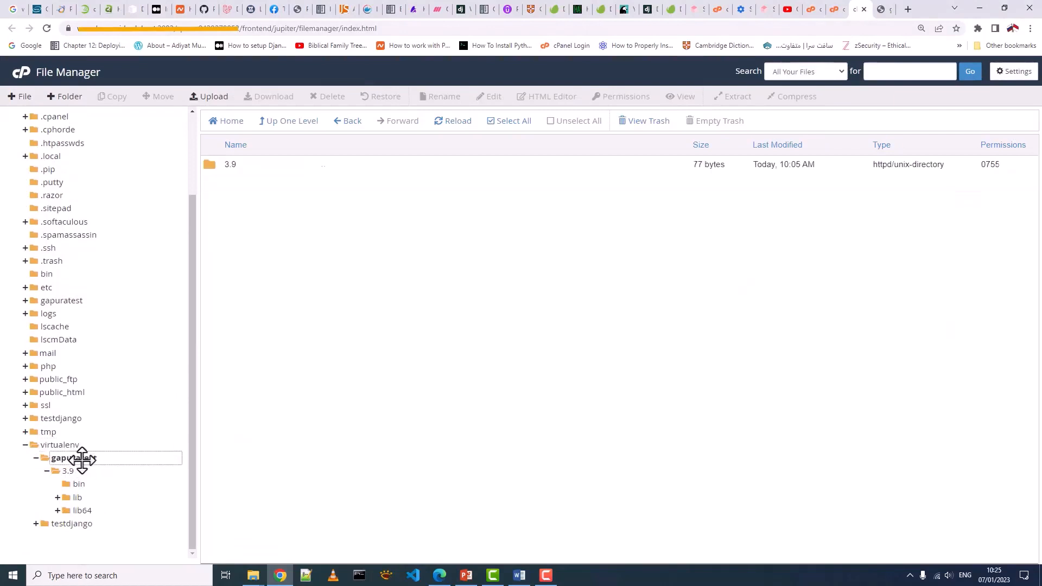
pyautogui.click(77, 484)
pyautogui.click(226, 294)
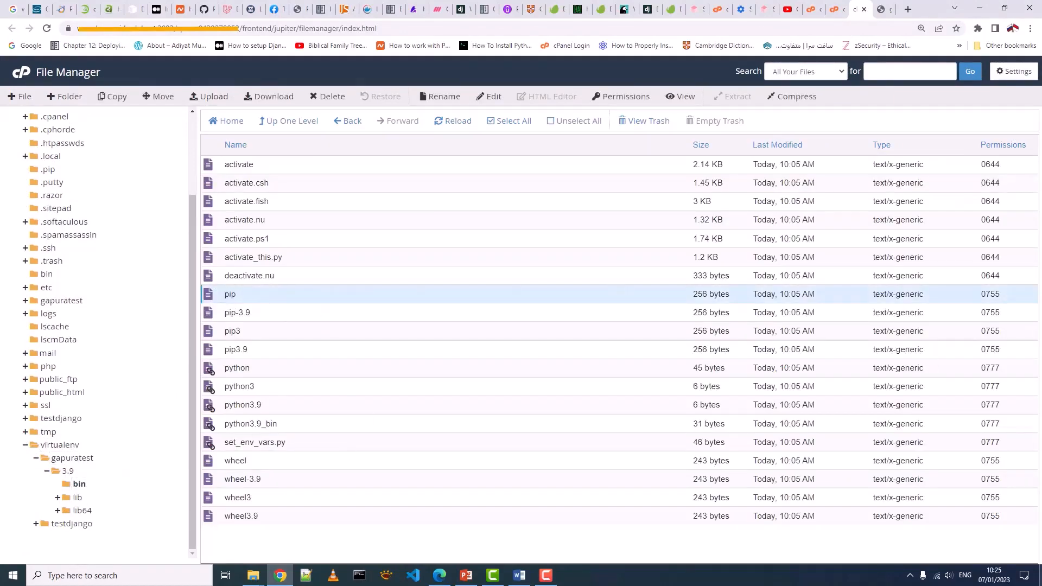
# - Open pip in the editor, copy its full path, and close the editor tab
pyautogui.rightClick(333, 293)
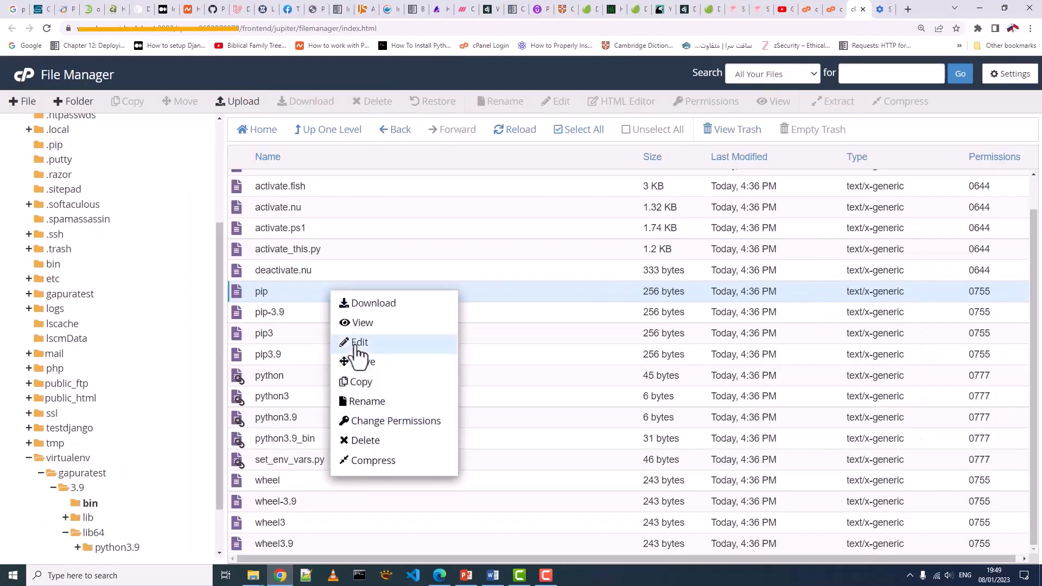
pyautogui.click(356, 343)
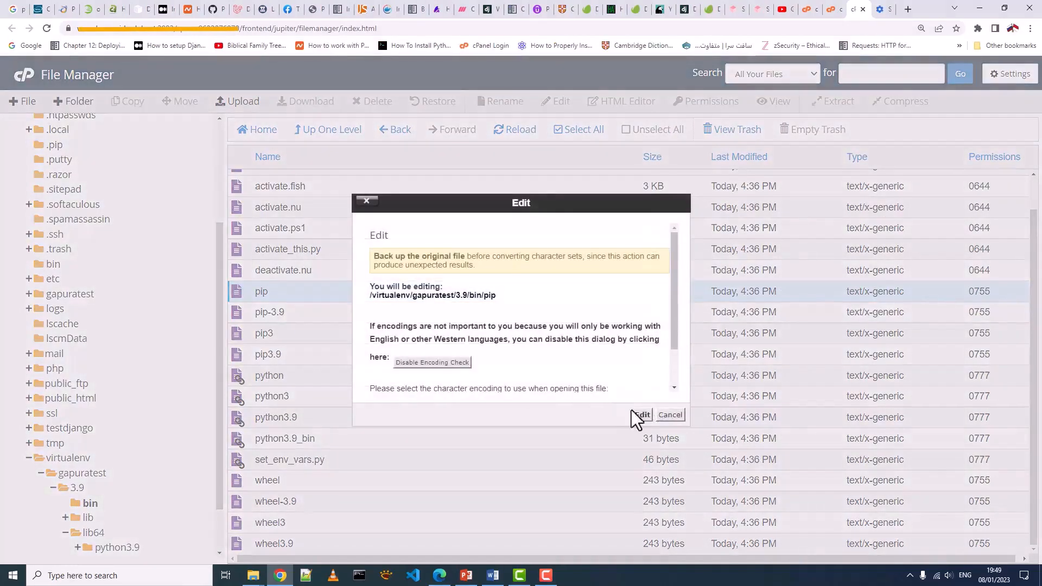
pyautogui.click(638, 419)
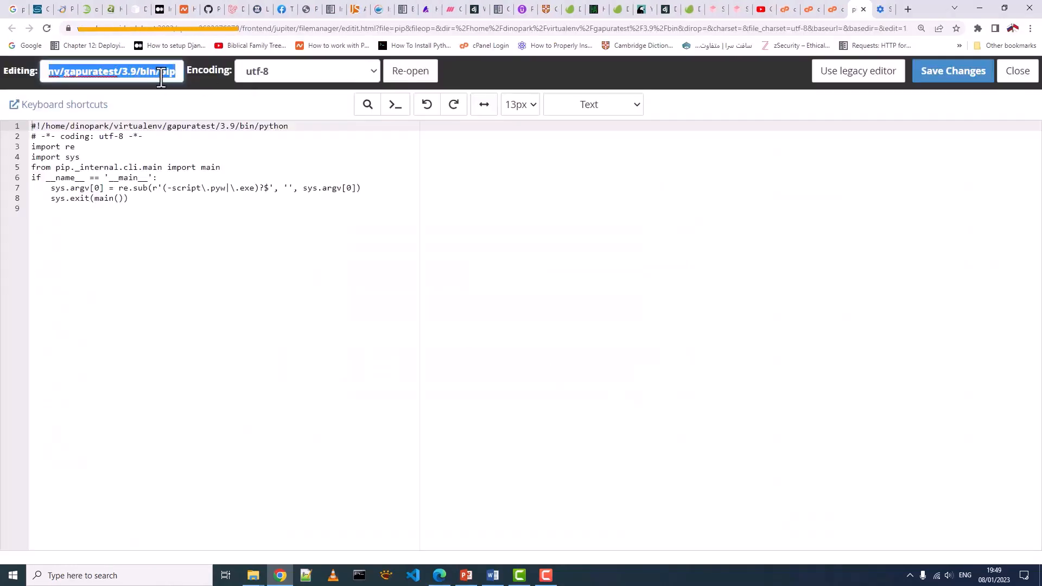
pyautogui.rightClick(158, 74)
pyautogui.click(183, 123)
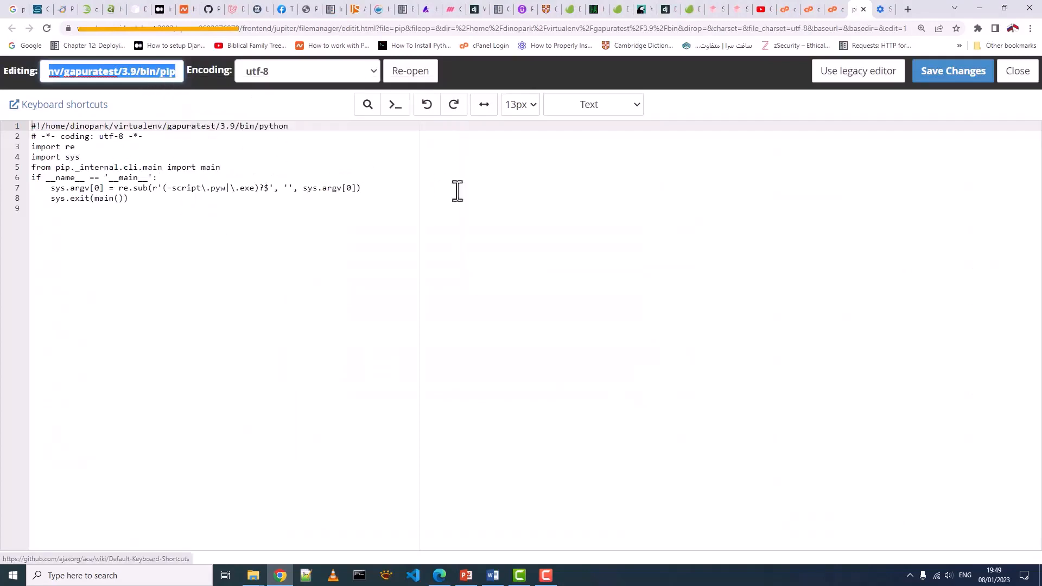
pyautogui.click(864, 9)
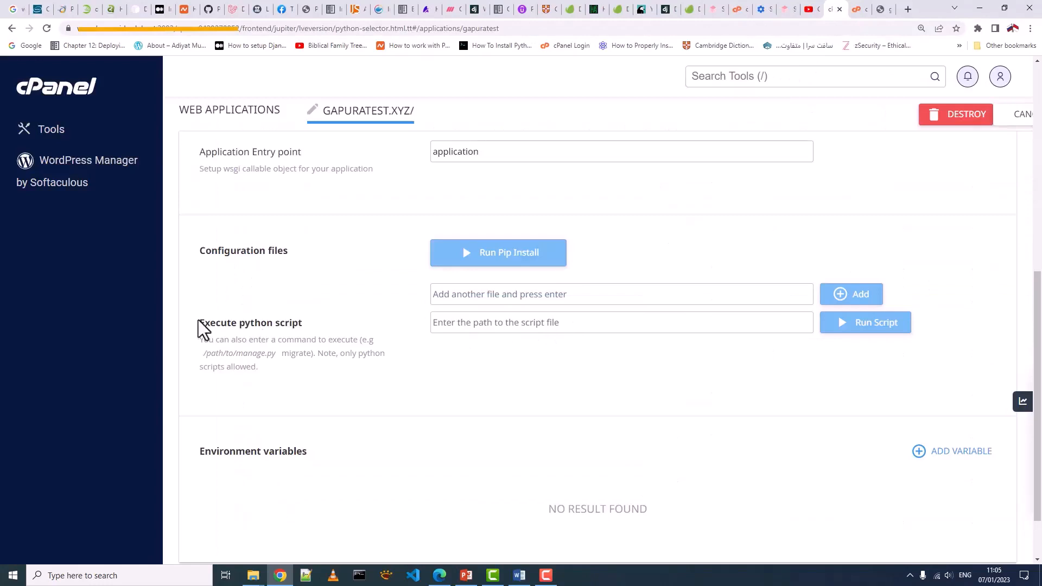
# - Run the 3.9 virtualenv's pip with 'install django' as the Execute python script command
pyautogui.moveTo(197, 323); pyautogui.dragTo(302, 322)
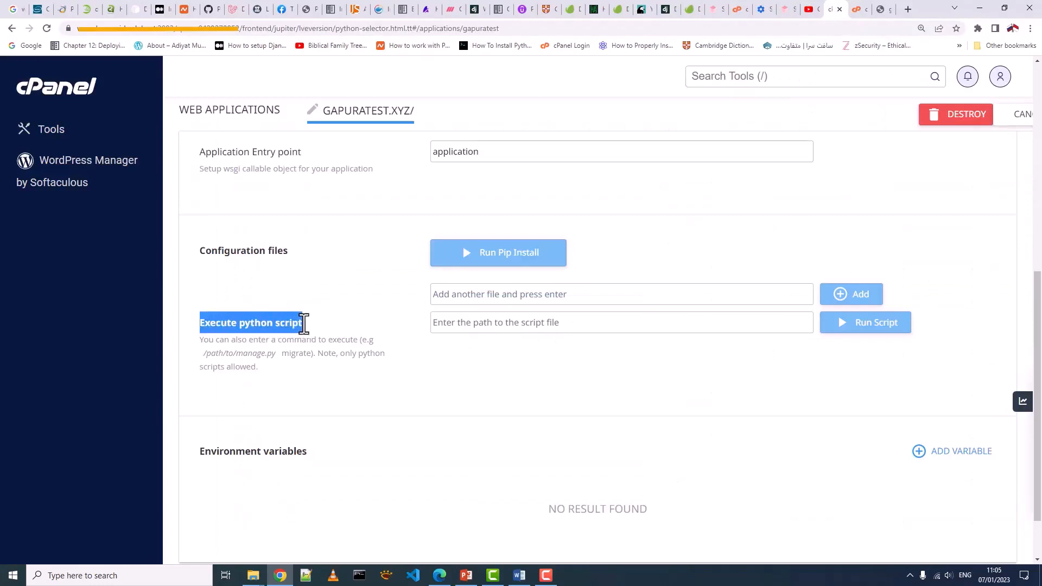
pyautogui.click(439, 326)
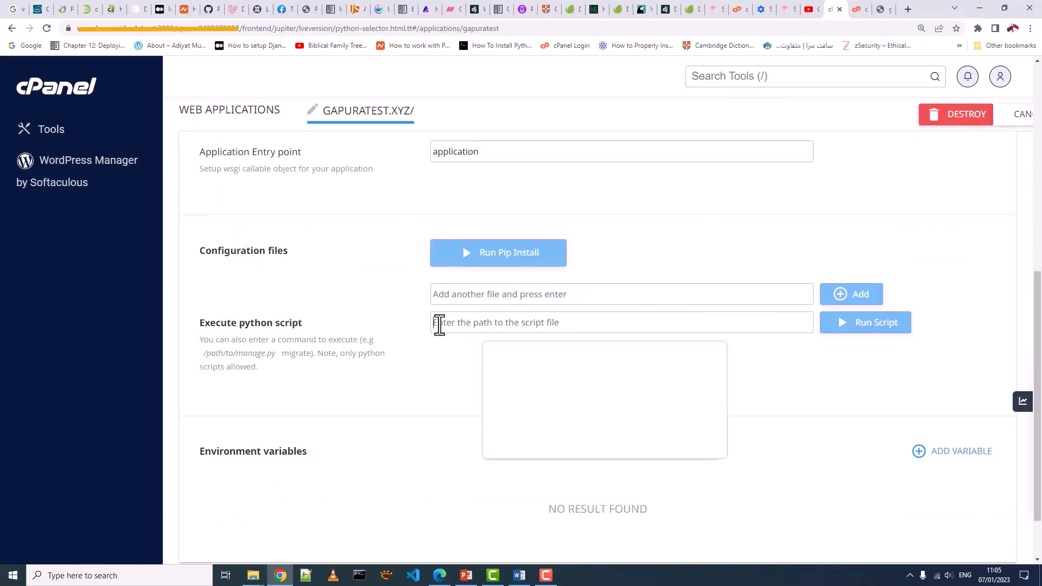
pyautogui.rightClick(439, 326)
pyautogui.click(467, 407)
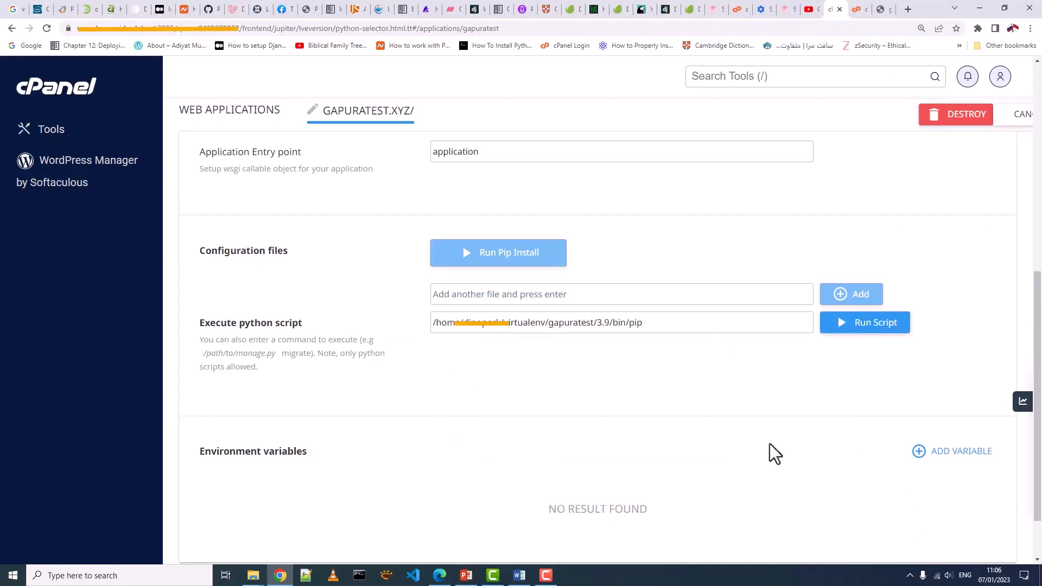
pyautogui.click(686, 323)
pyautogui.write('in')
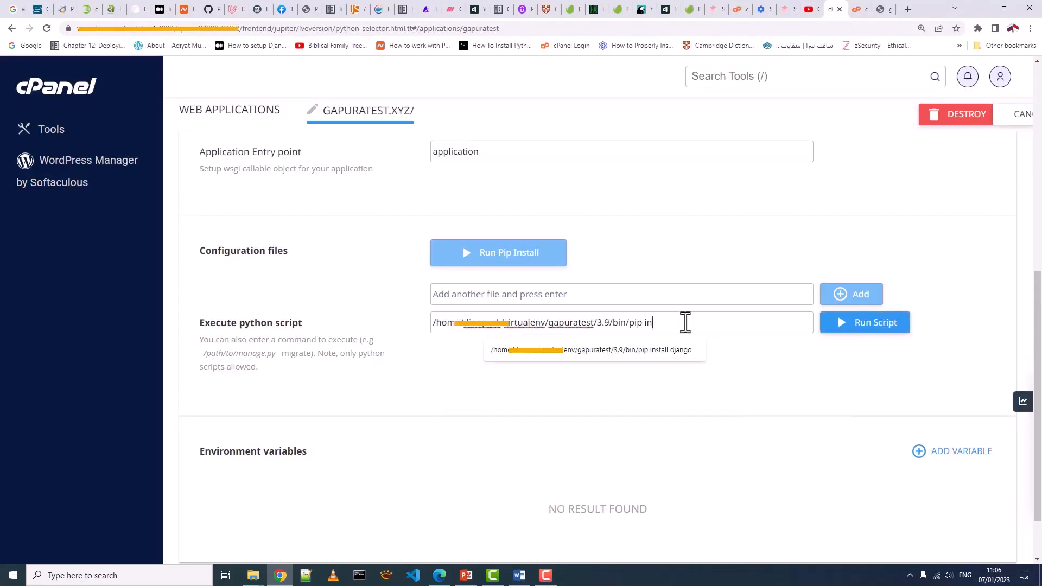
pyautogui.write('stall django')
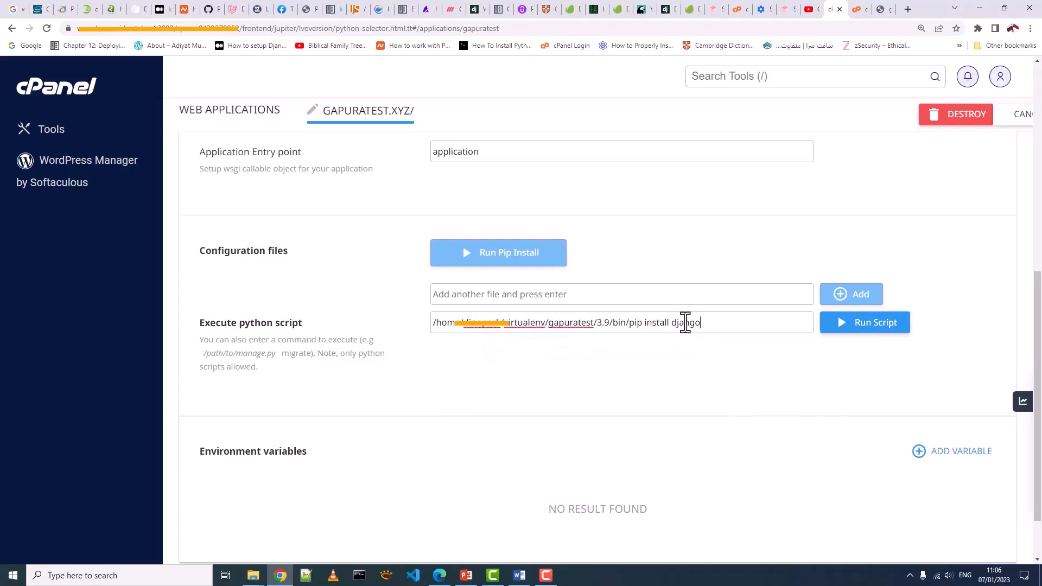
pyautogui.moveTo(628, 322); pyautogui.dragTo(701, 324)
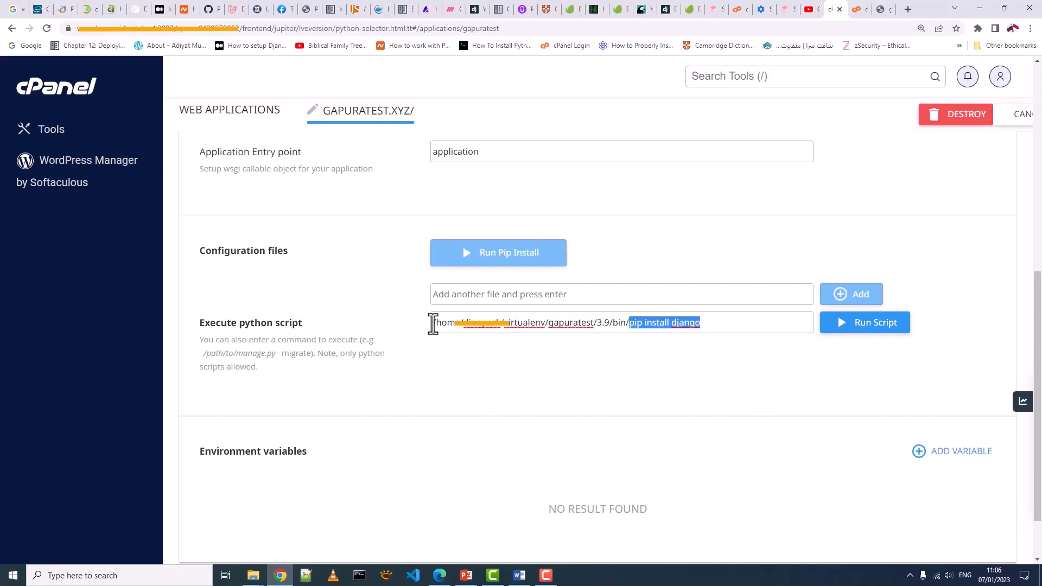
pyautogui.moveTo(434, 323); pyautogui.dragTo(630, 324)
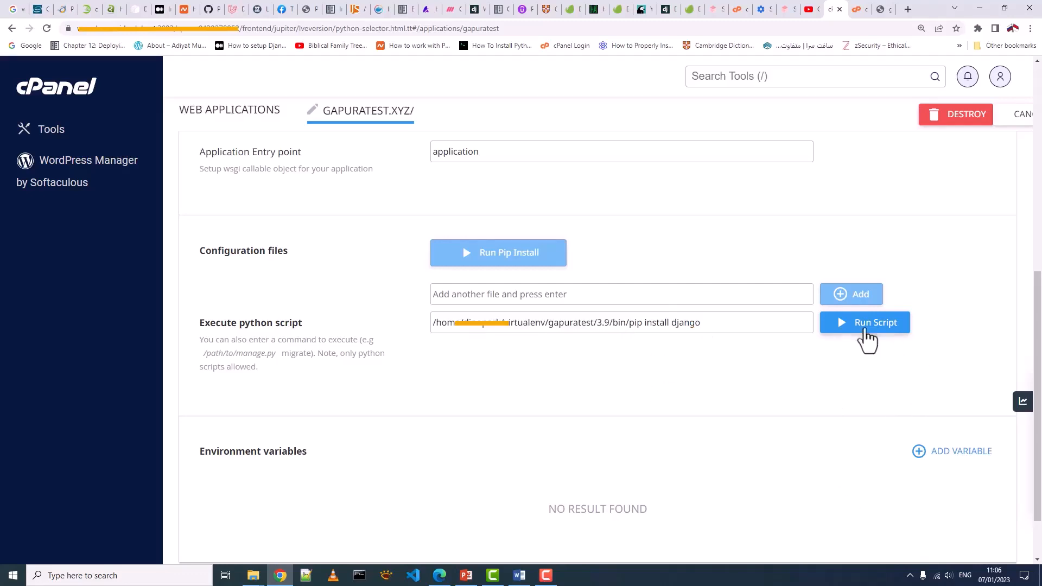
pyautogui.click(863, 328)
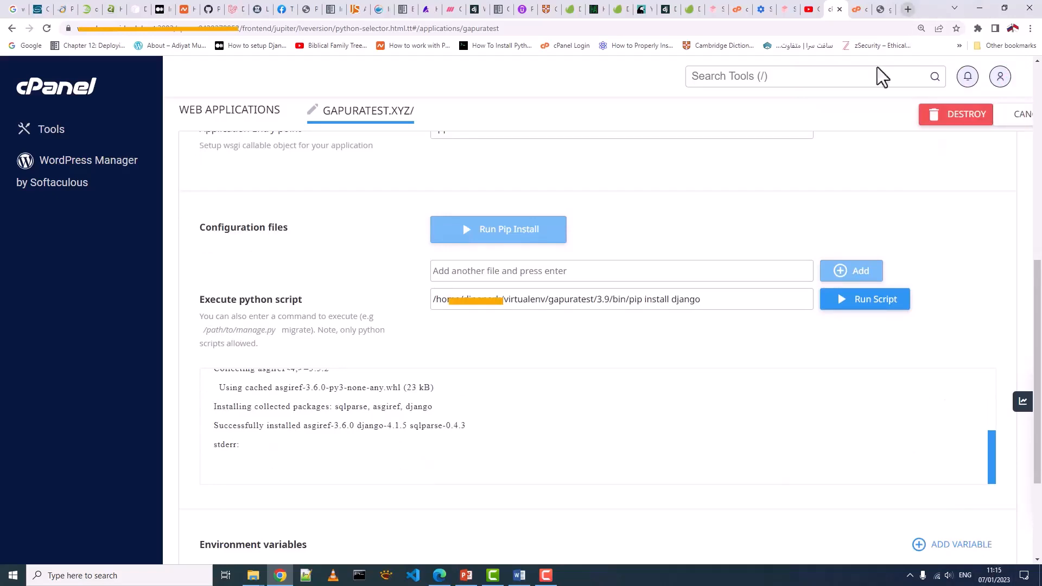
# - Confirm the new django-admin file appears in virtualenv/gapuratest/3.9/bin
pyautogui.click(856, 12)
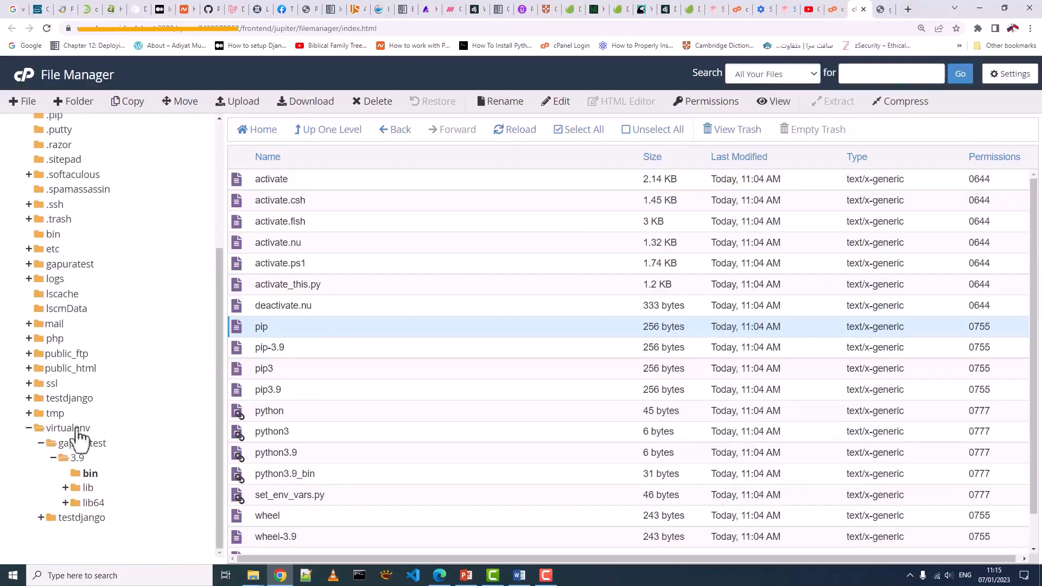
pyautogui.click(52, 430)
pyautogui.click(55, 428)
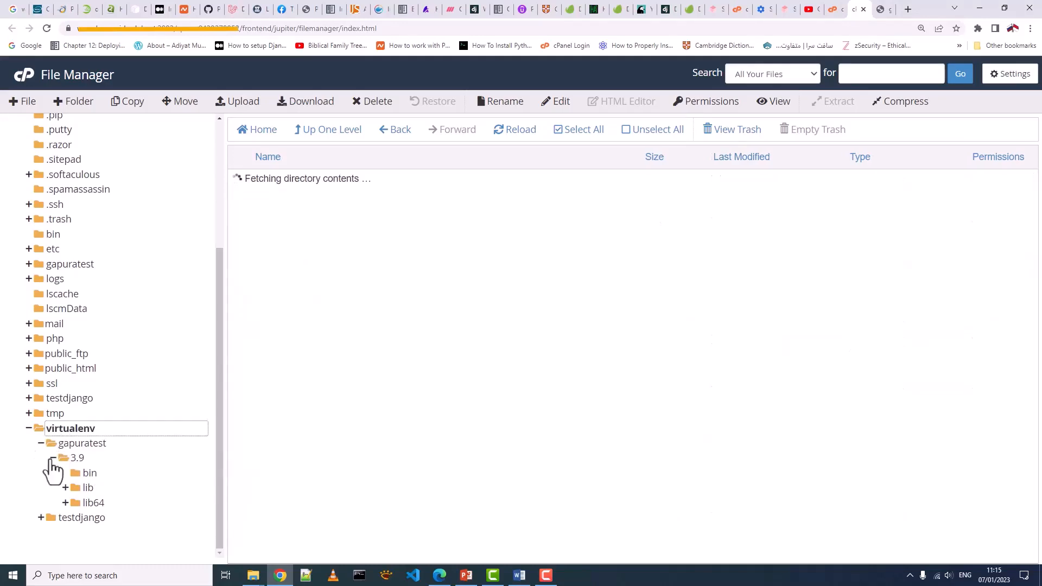
pyautogui.click(88, 473)
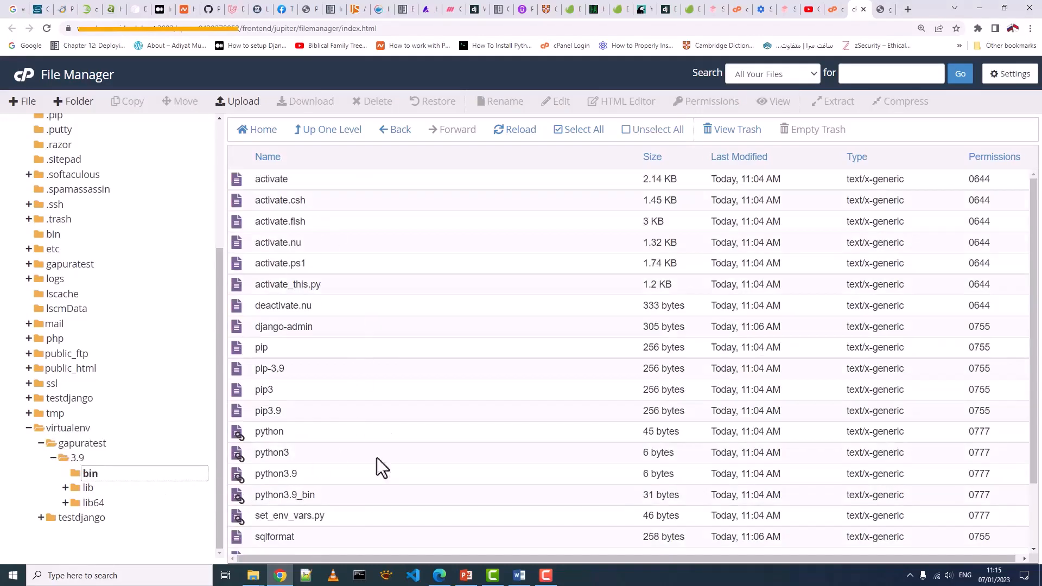
pyautogui.click(288, 327)
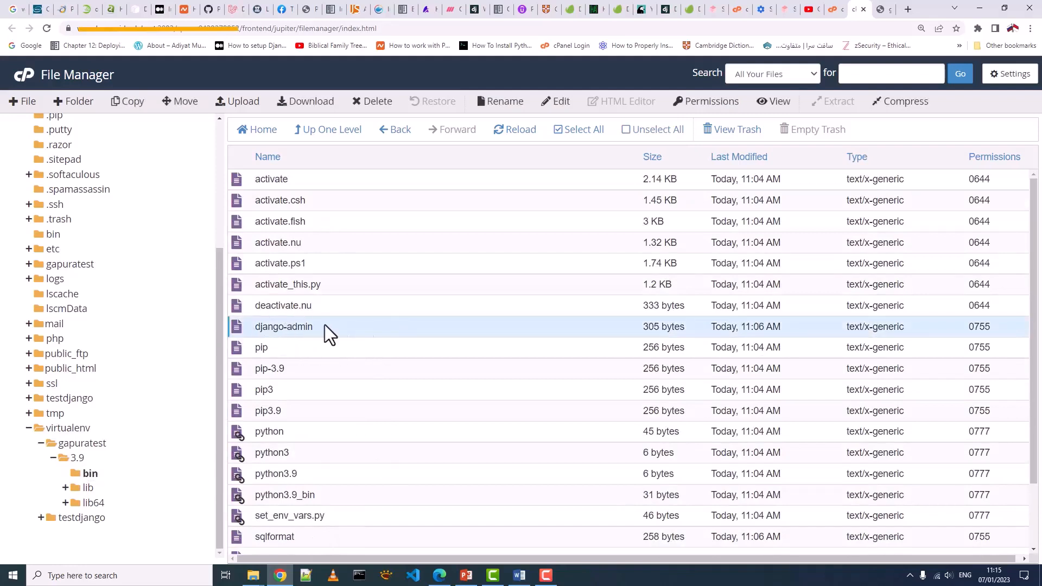
# - Check lib/python3.9/site-packages for the newly installed django package folder
pyautogui.click(88, 488)
pyautogui.click(111, 503)
pyautogui.click(118, 518)
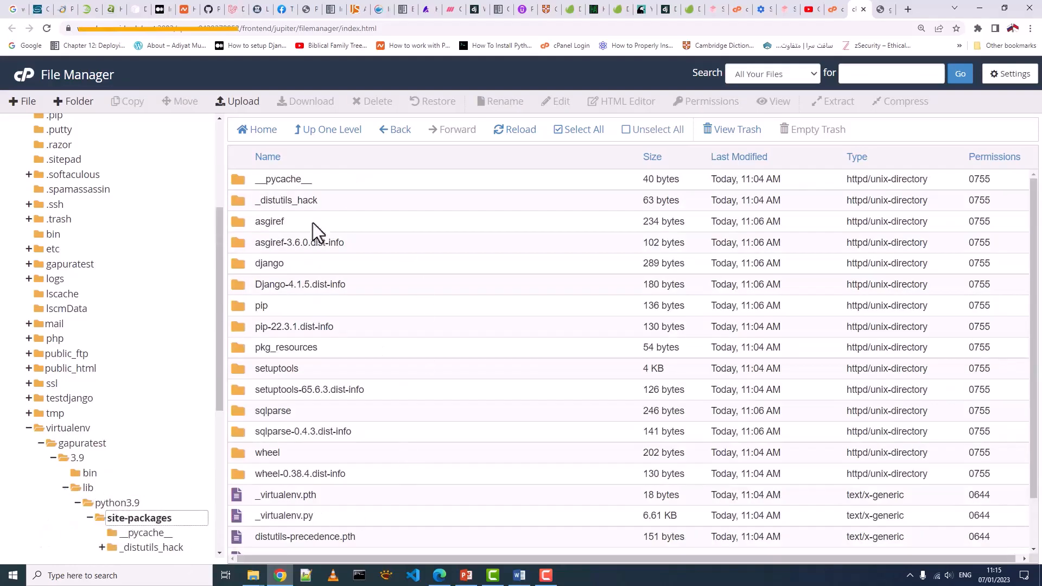
pyautogui.click(275, 267)
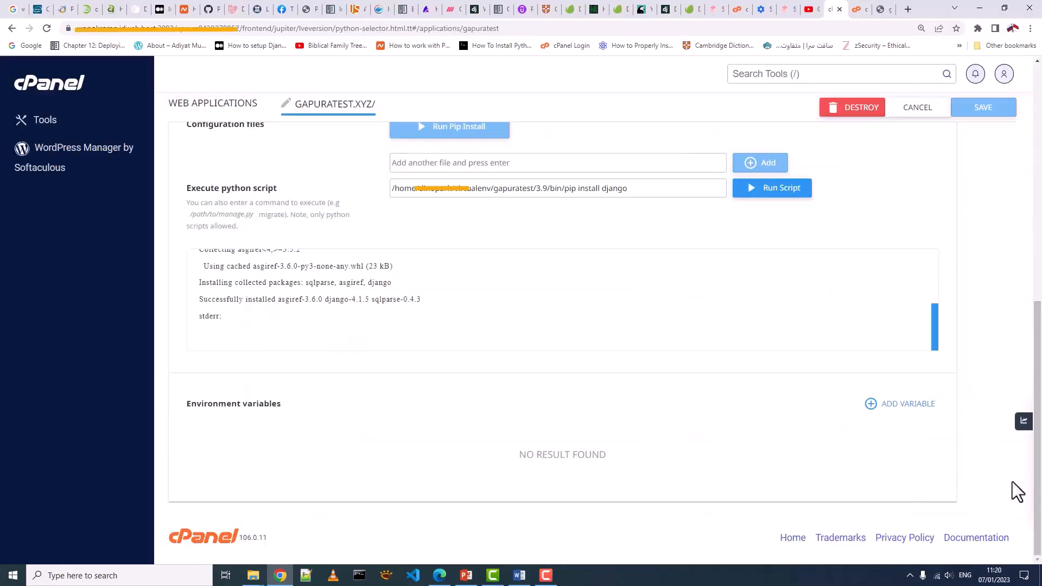
pyautogui.scroll(1, 448, 330)
pyautogui.scroll(2, 448, 330)
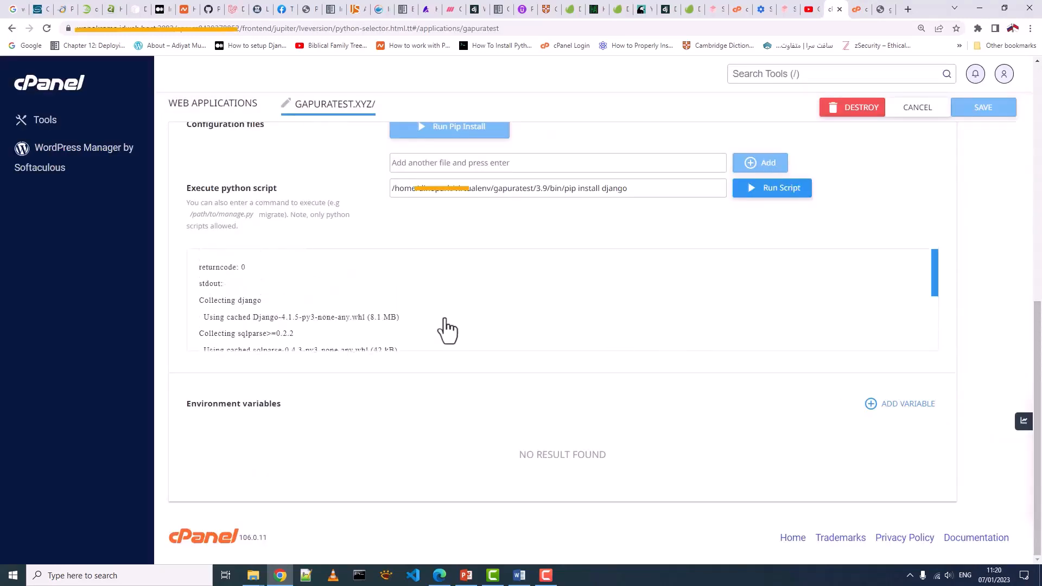
pyautogui.scroll(-3, 441, 330)
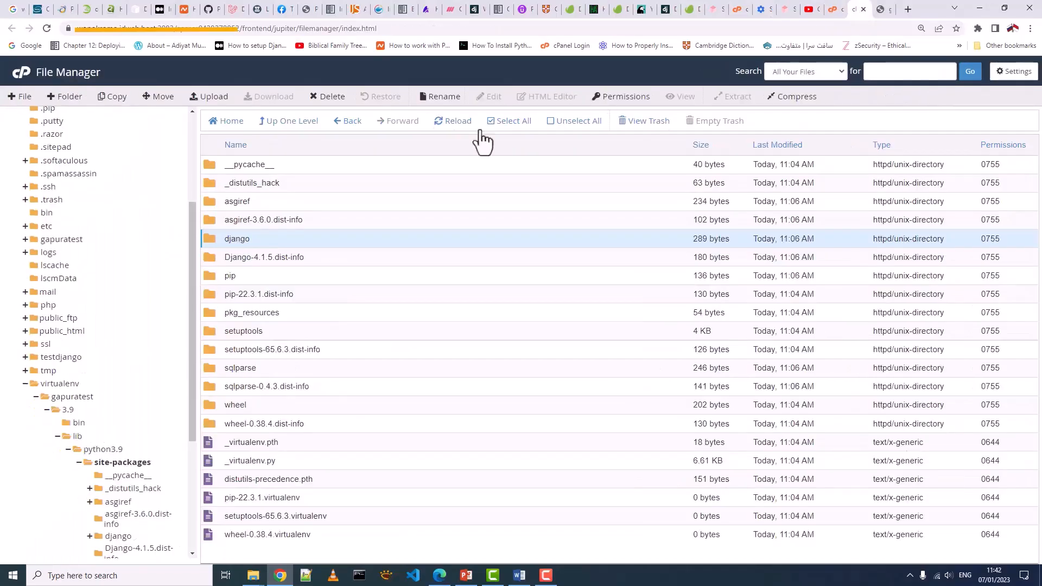
pyautogui.scroll(-1, 27, 441)
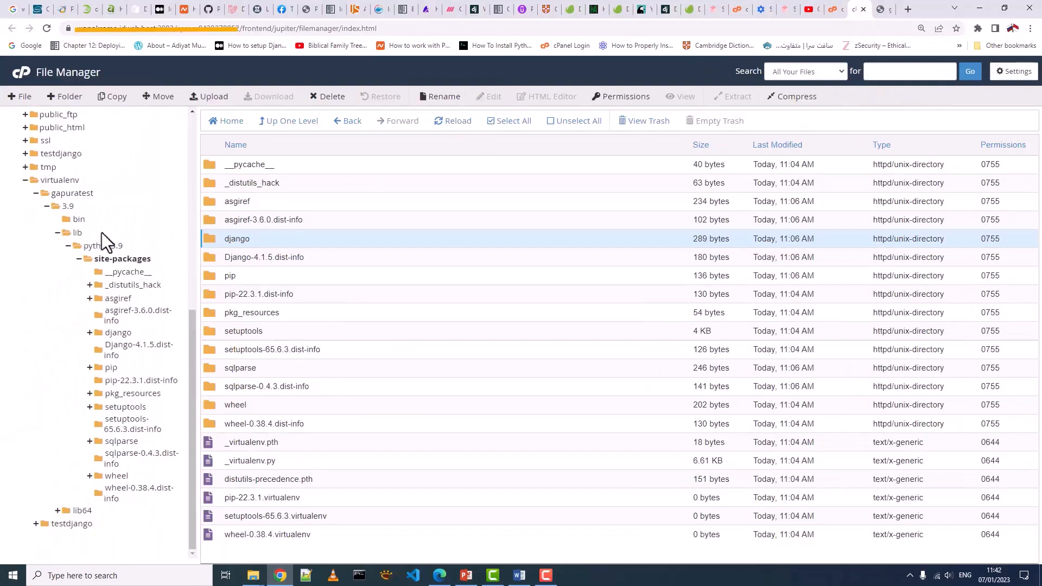
# - Copy django-admin's full path from the bin folder's editor and return to the Python app page
pyautogui.click(78, 220)
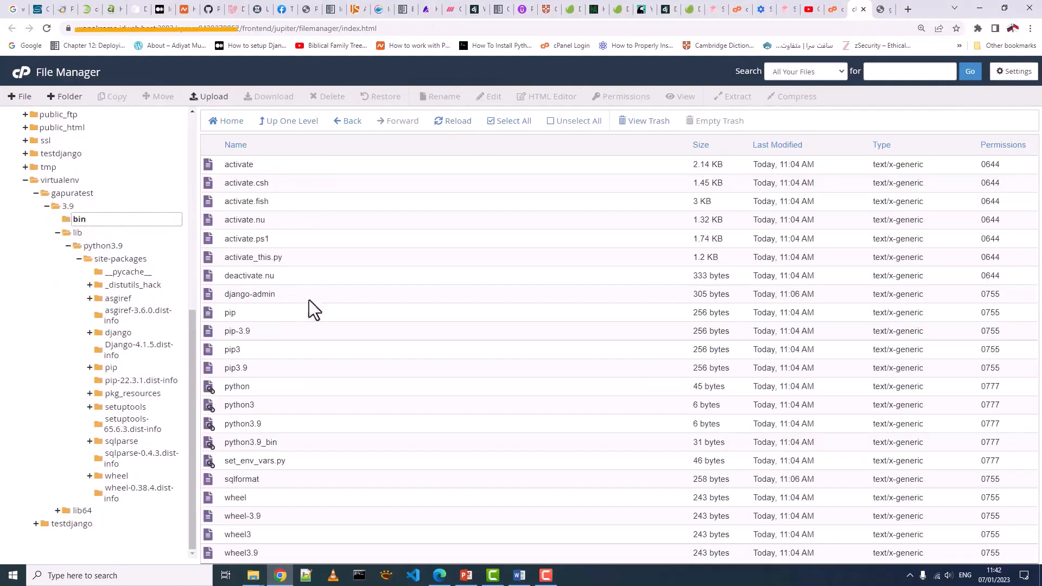
pyautogui.click(259, 290)
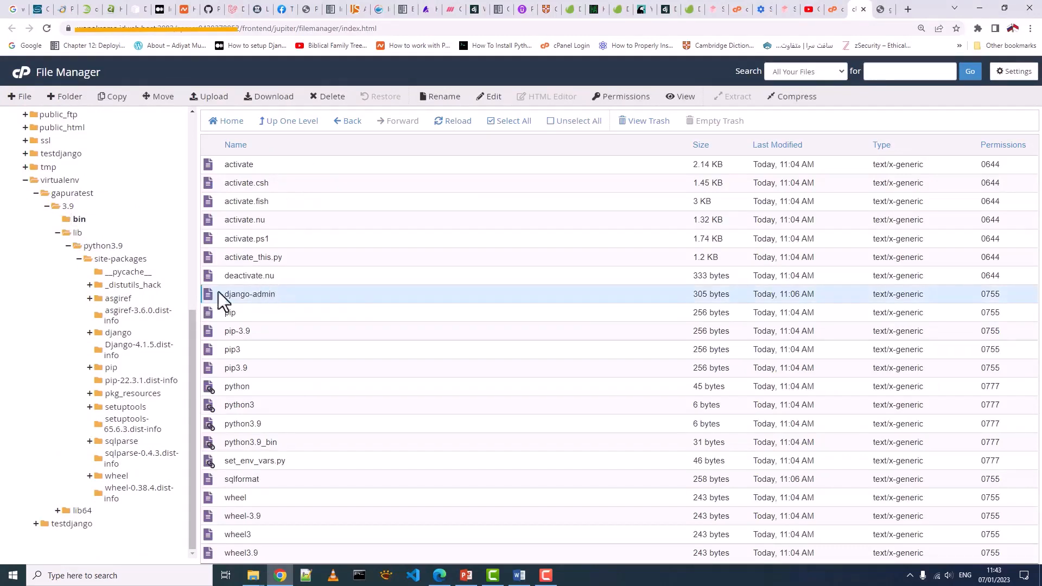
pyautogui.rightClick(269, 294)
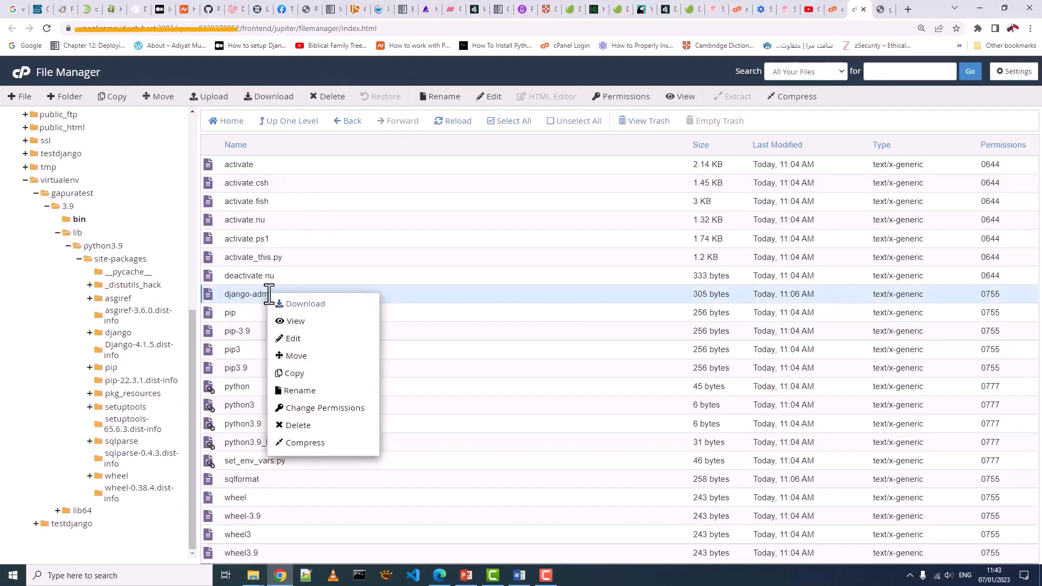
pyautogui.click(293, 338)
pyautogui.click(627, 402)
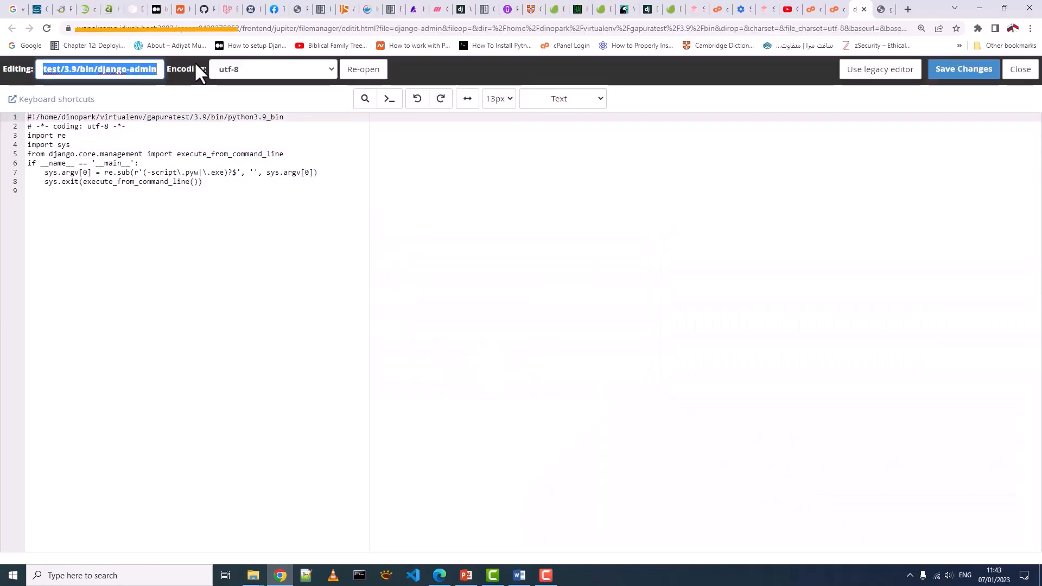
pyautogui.rightClick(143, 73)
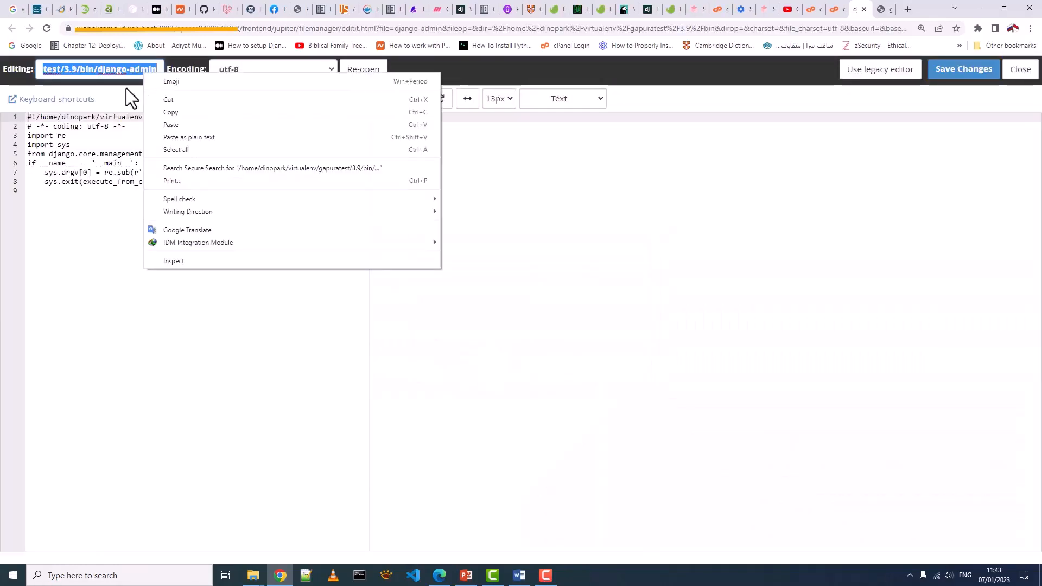
pyautogui.click(164, 112)
pyautogui.hotkey('ctrl', 'shift', 'Tab')
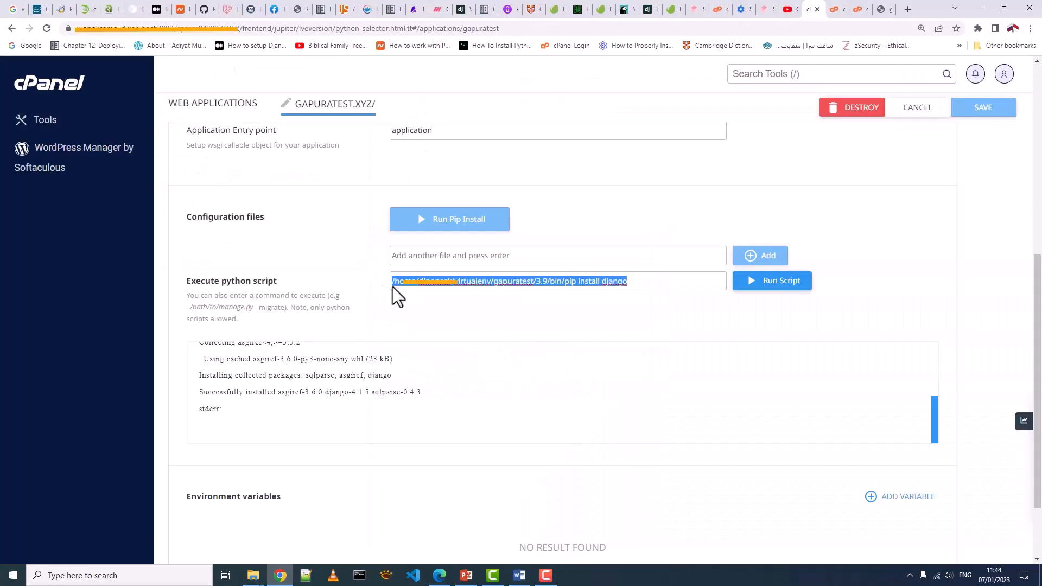
# - Run the django-admin path with 'startproject noterminal .' via Execute python script, getting return code 0
pyautogui.rightClick(449, 281)
pyautogui.click(474, 337)
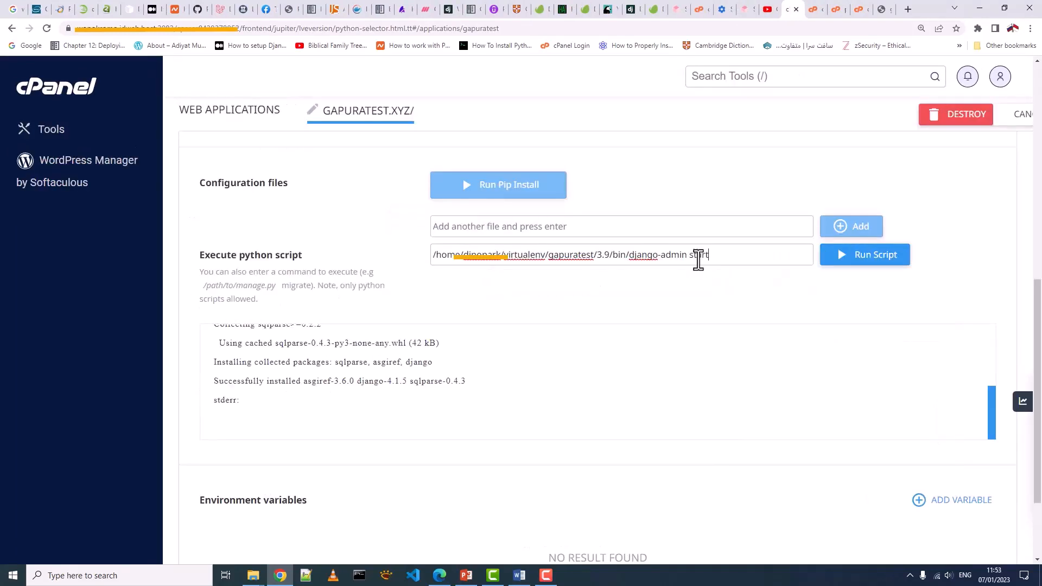
pyautogui.write('project noterminal .')
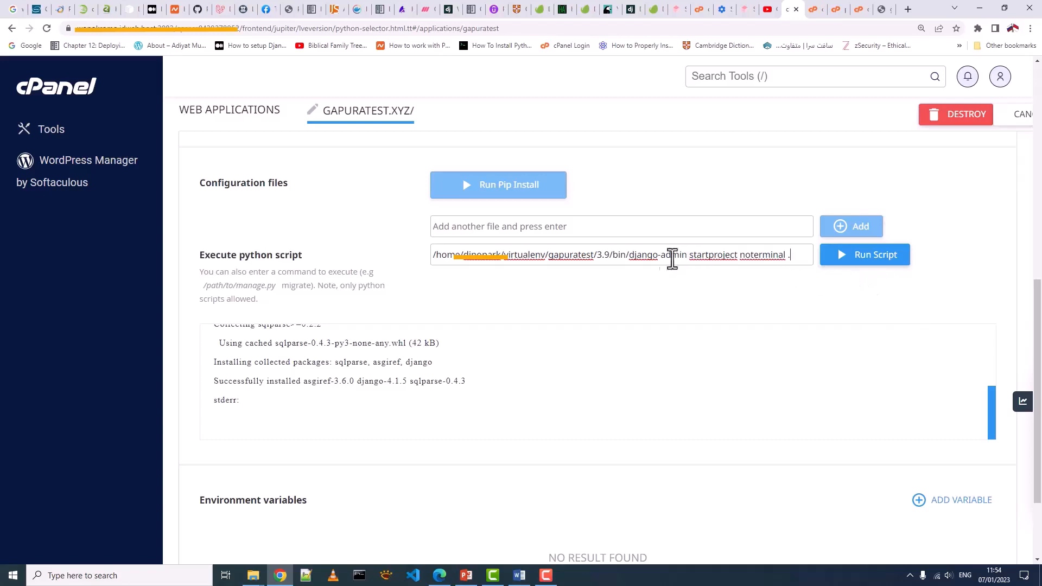
pyautogui.click(862, 266)
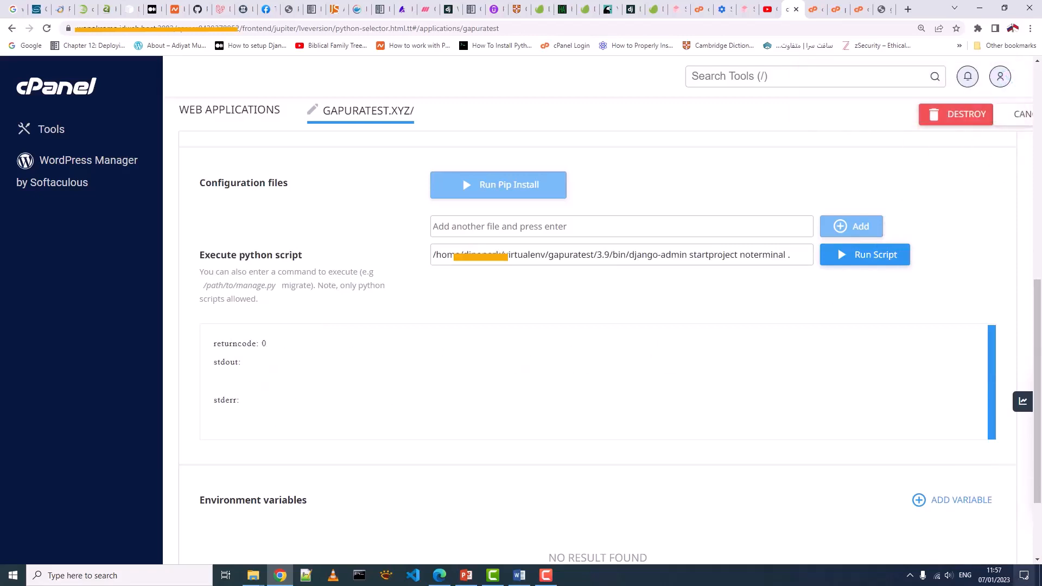
pyautogui.click(814, 11)
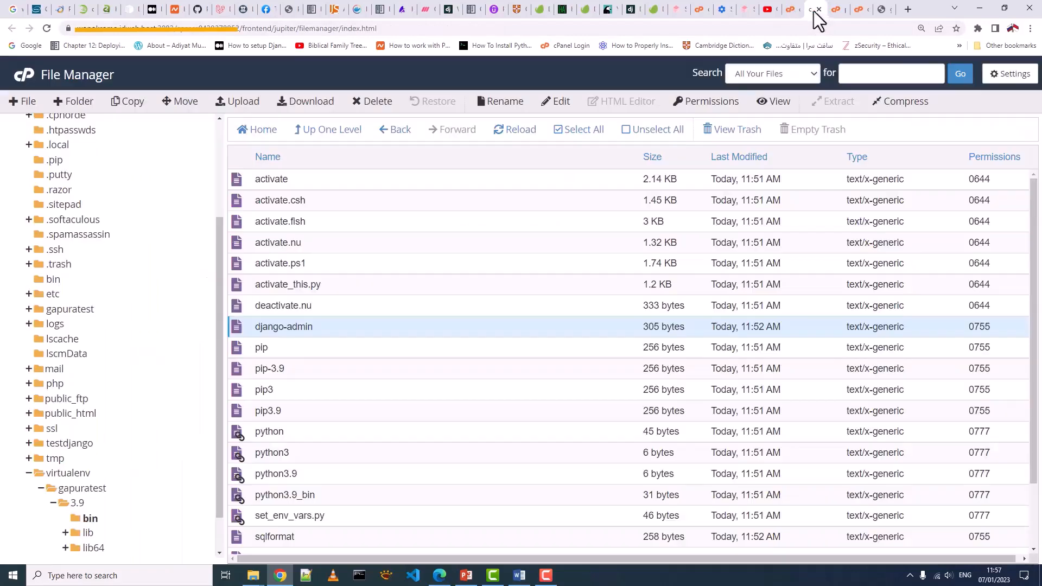
# - List gapuratest's files, showing the new noterminal folder, manage.py and passenger_wsgi.py
pyautogui.click(45, 477)
pyautogui.click(29, 473)
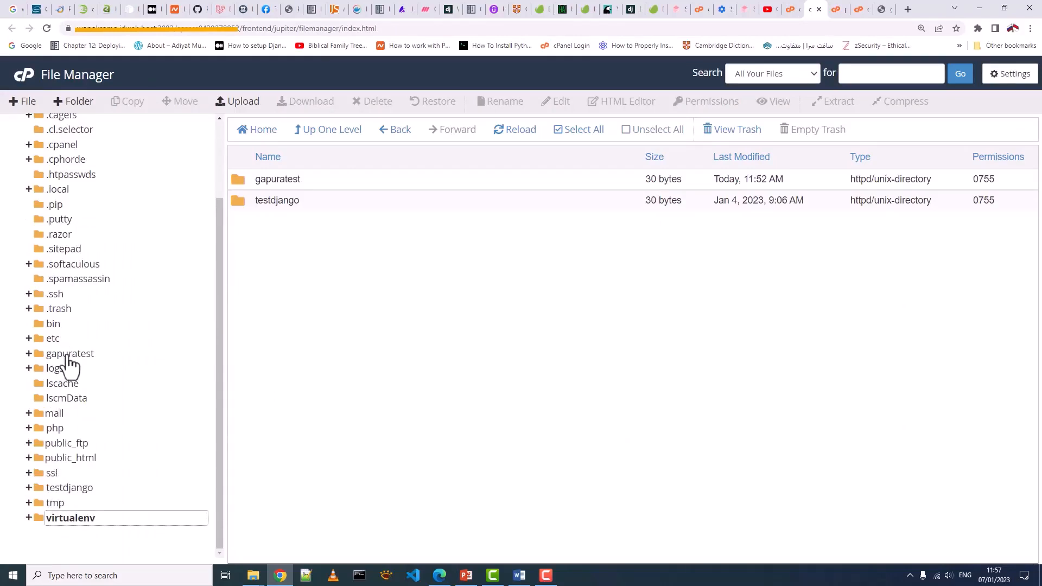
pyautogui.click(47, 354)
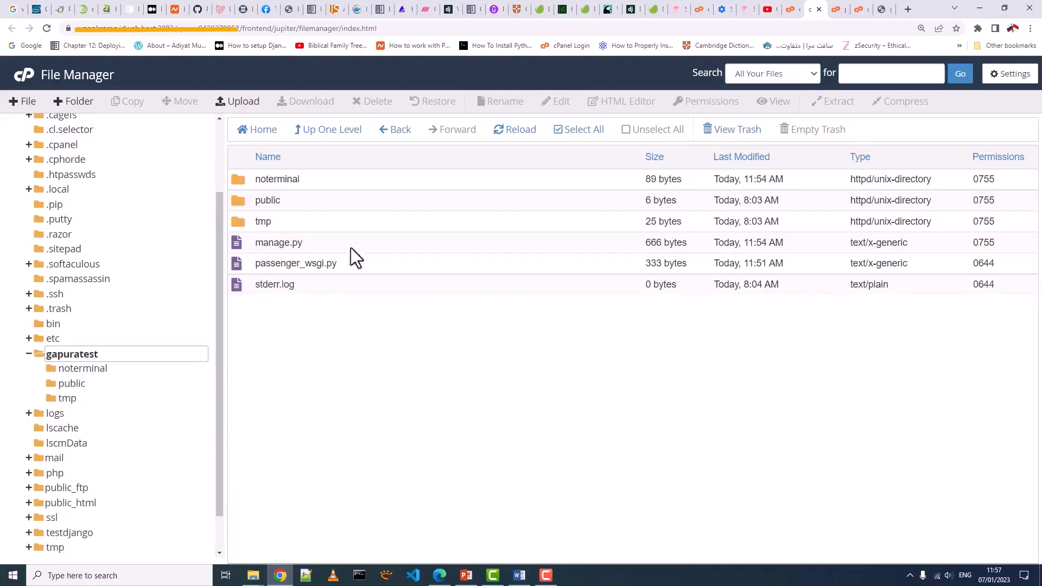
pyautogui.click(289, 245)
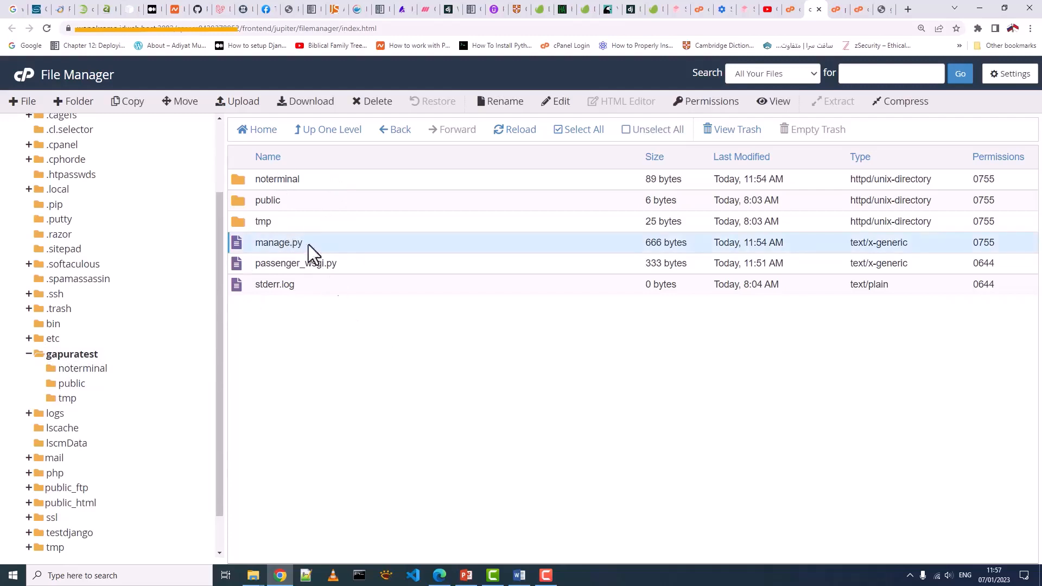
pyautogui.doubleClick(239, 180)
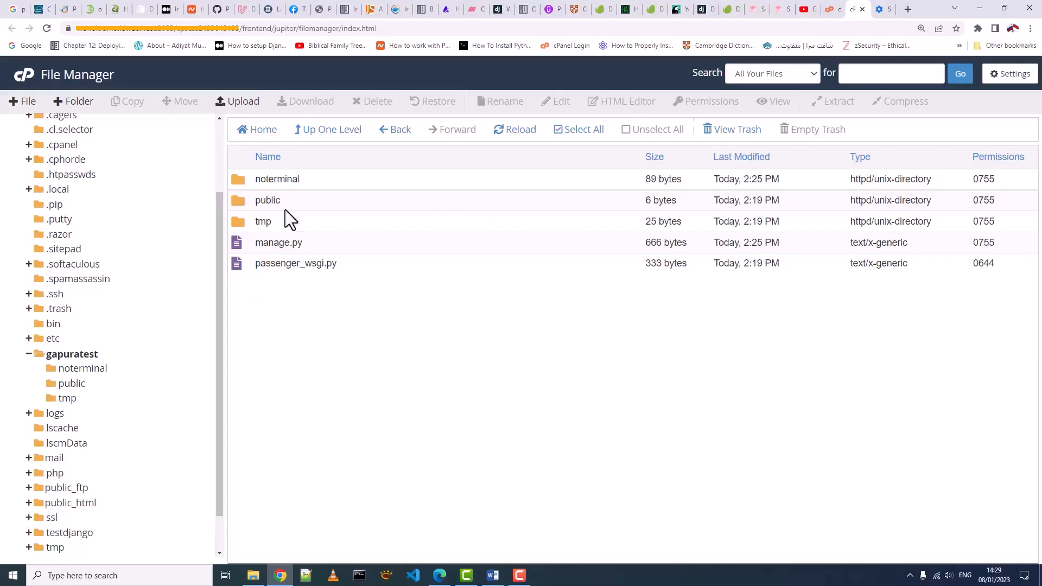
pyautogui.click(274, 182)
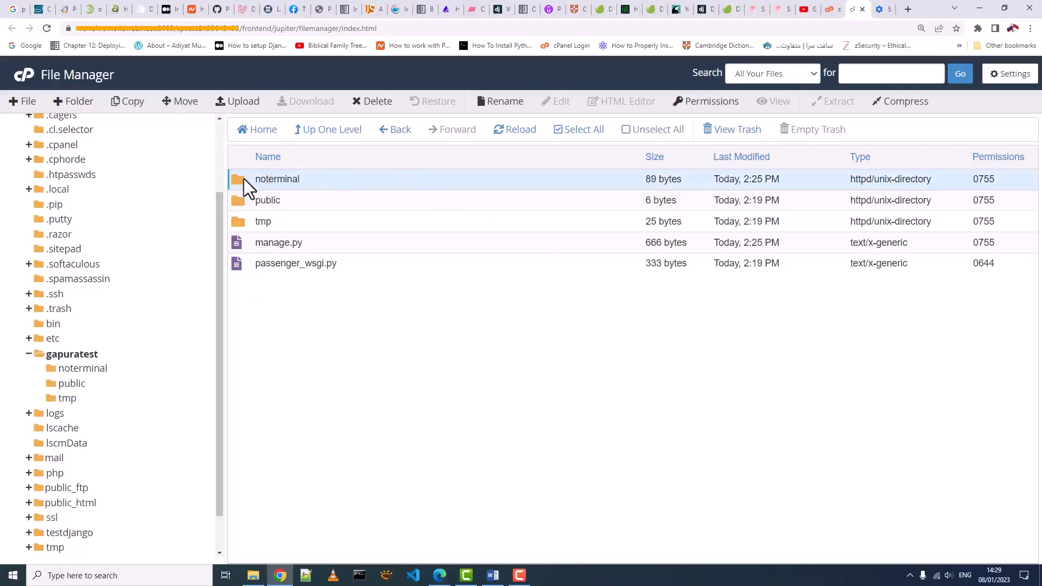
# - Open noterminal's settings.py in the File Manager editor
pyautogui.doubleClick(243, 181)
pyautogui.rightClick(279, 222)
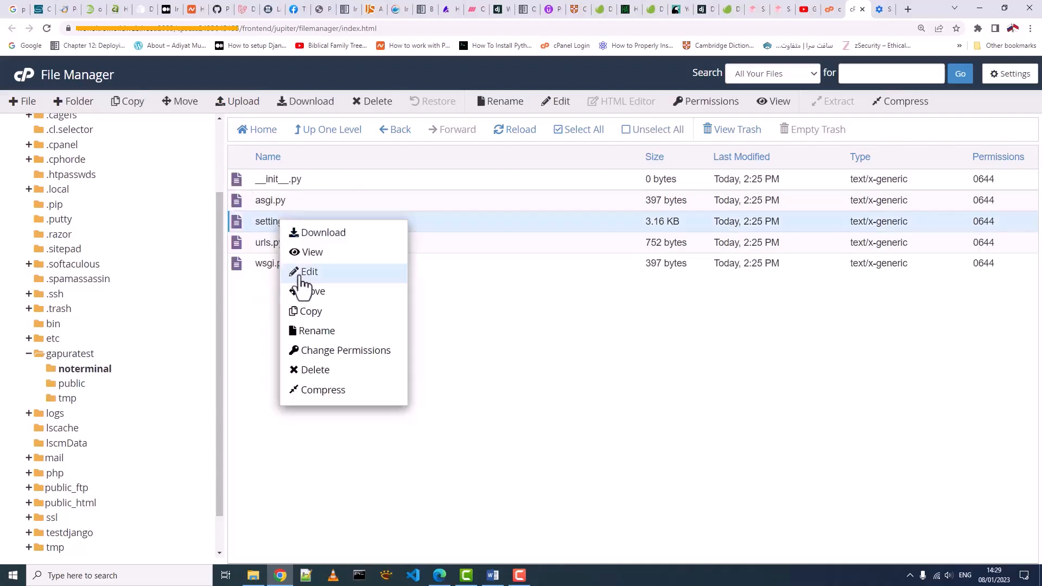
pyautogui.click(301, 273)
pyautogui.click(643, 415)
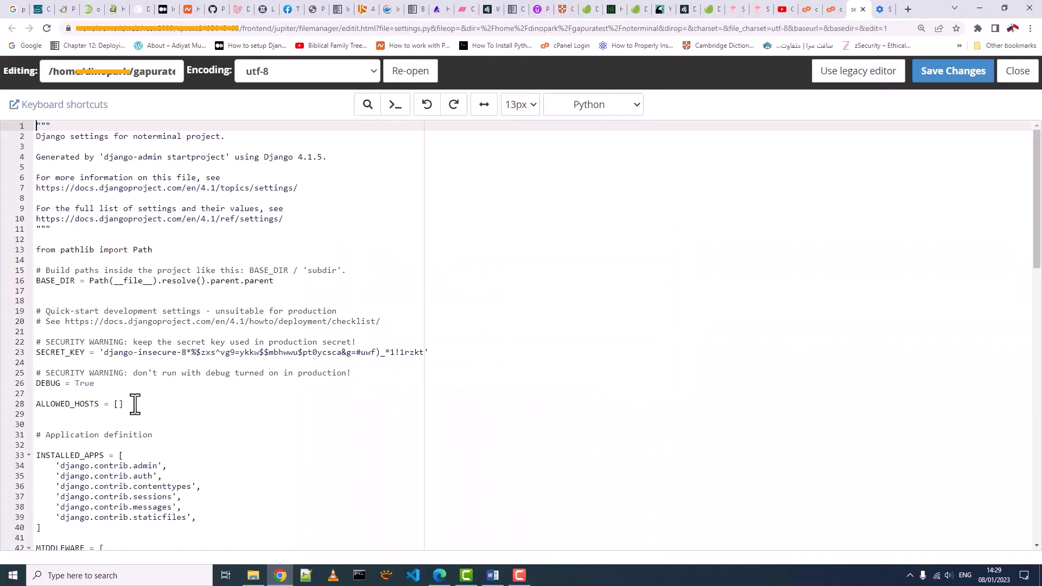
pyautogui.click(135, 405)
pyautogui.click(142, 424)
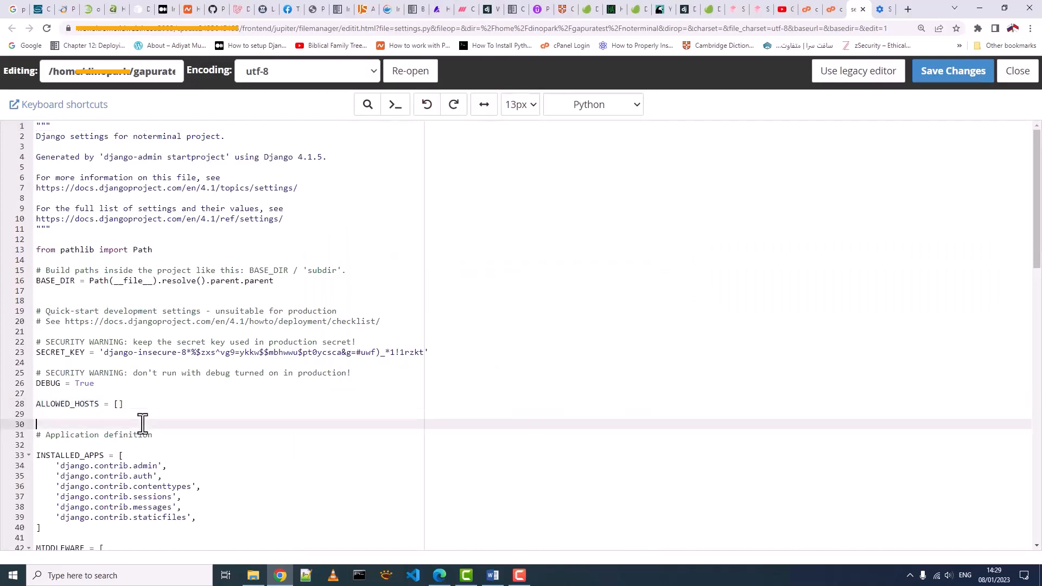
pyautogui.click(121, 404)
pyautogui.write("'")
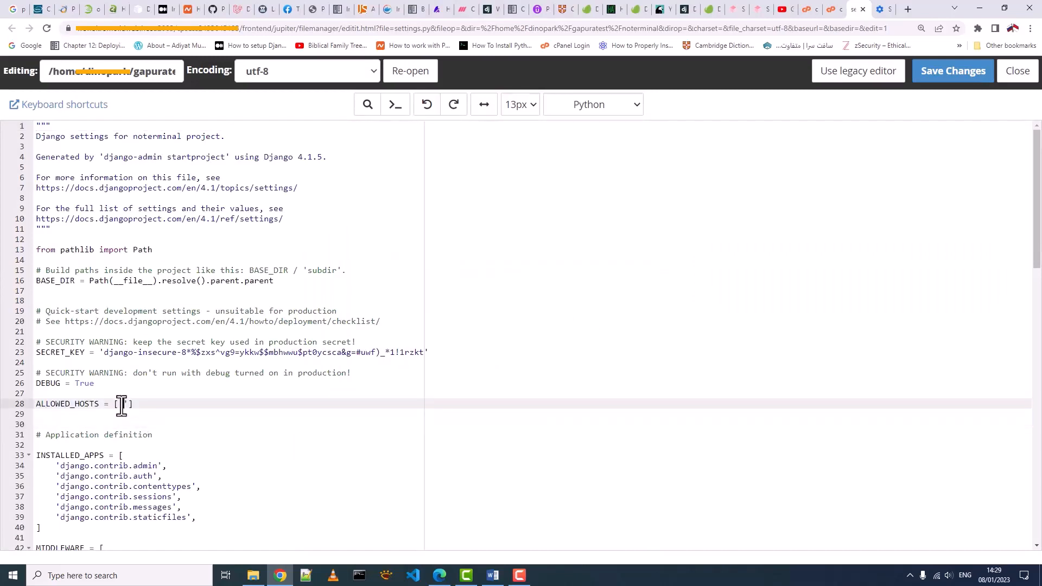
pyautogui.write("gapuratest.xyz',")
pyautogui.write("', '")
pyautogui.write('www.gapuratest.')
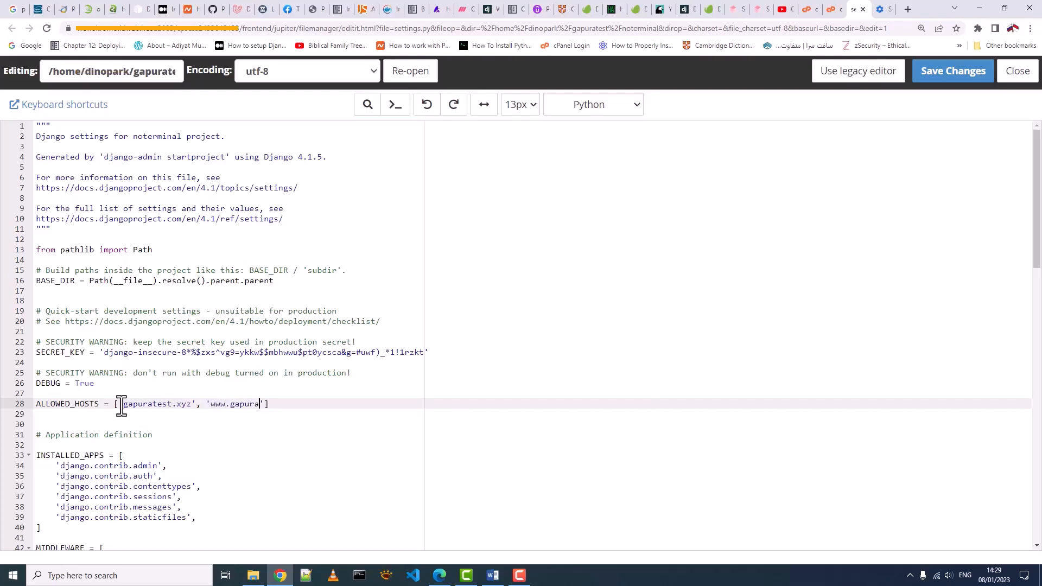
pyautogui.write('xyz')
pyautogui.doubleClick(325, 404)
pyautogui.click(943, 76)
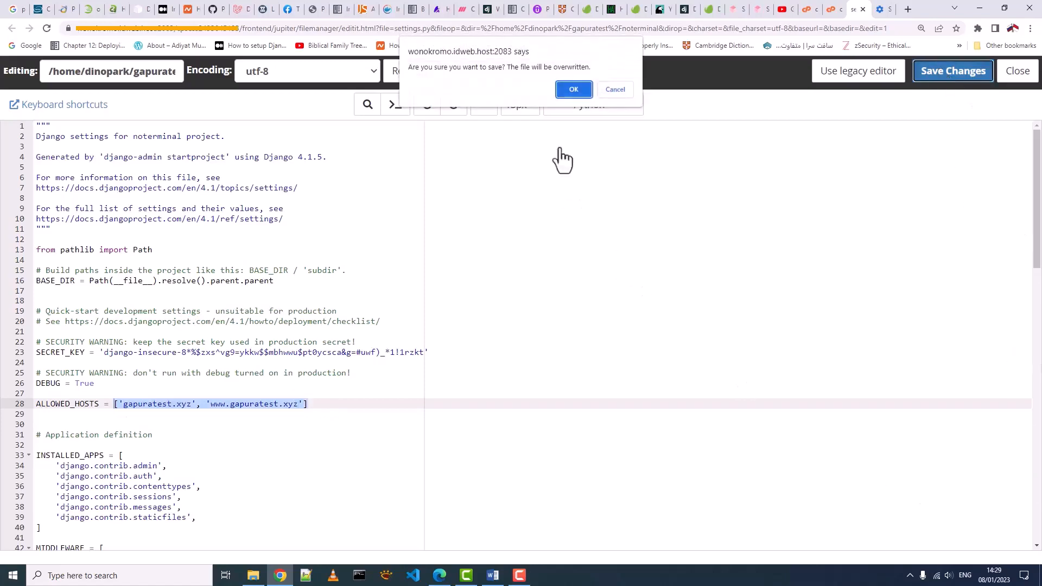
pyautogui.click(580, 89)
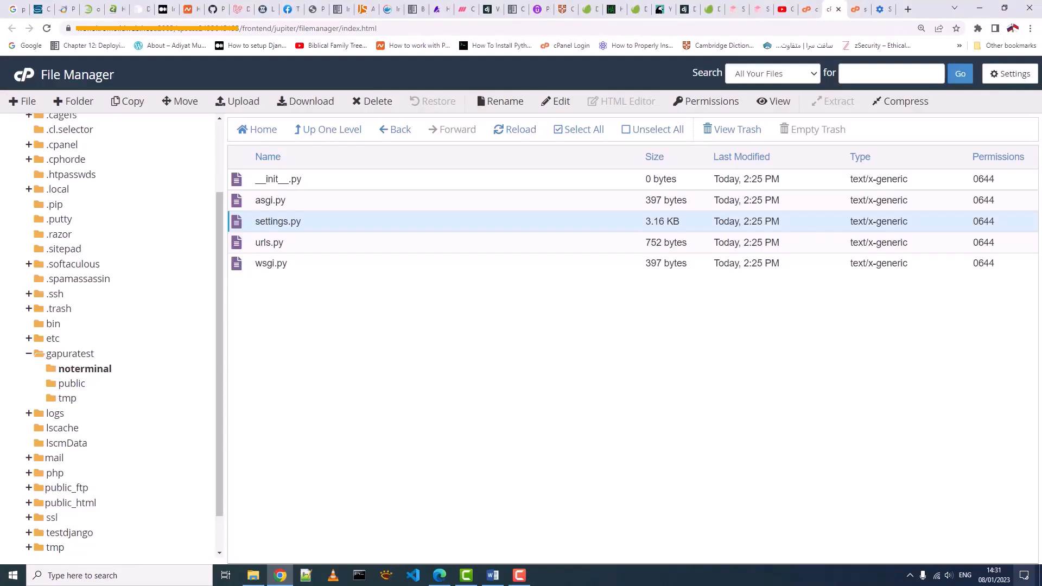
# - Navigate via gapuratest back into noterminal and bring up wsgi.py's context menu
pyautogui.click(260, 267)
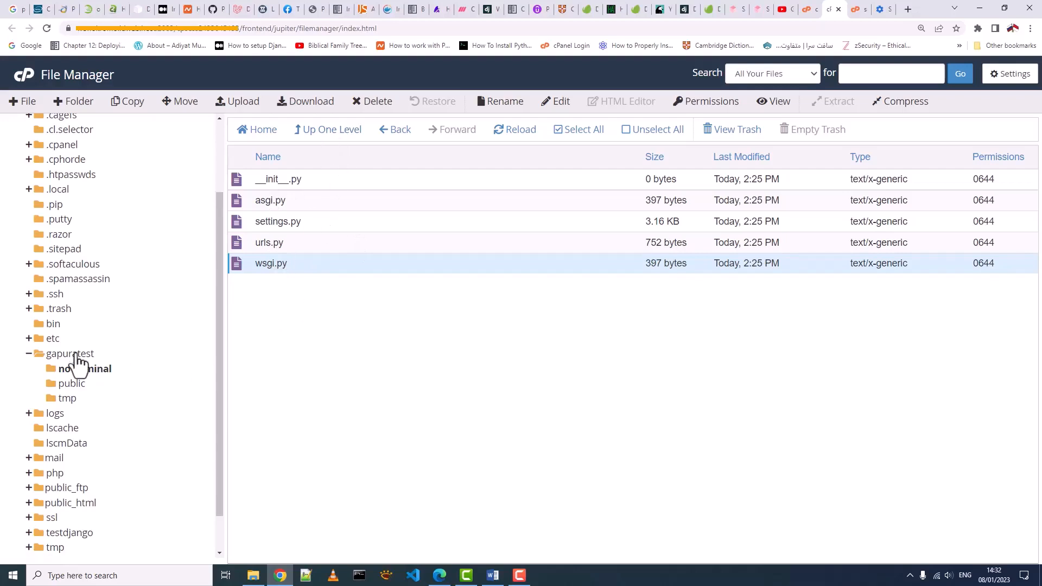
pyautogui.click(178, 357)
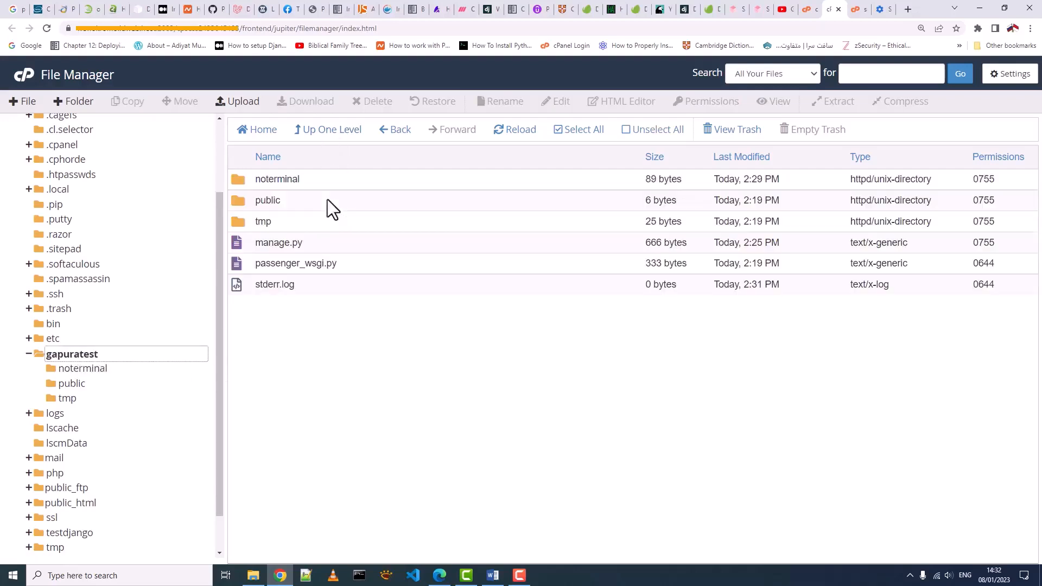
pyautogui.click(305, 265)
pyautogui.hotkey('ctrl', '+')
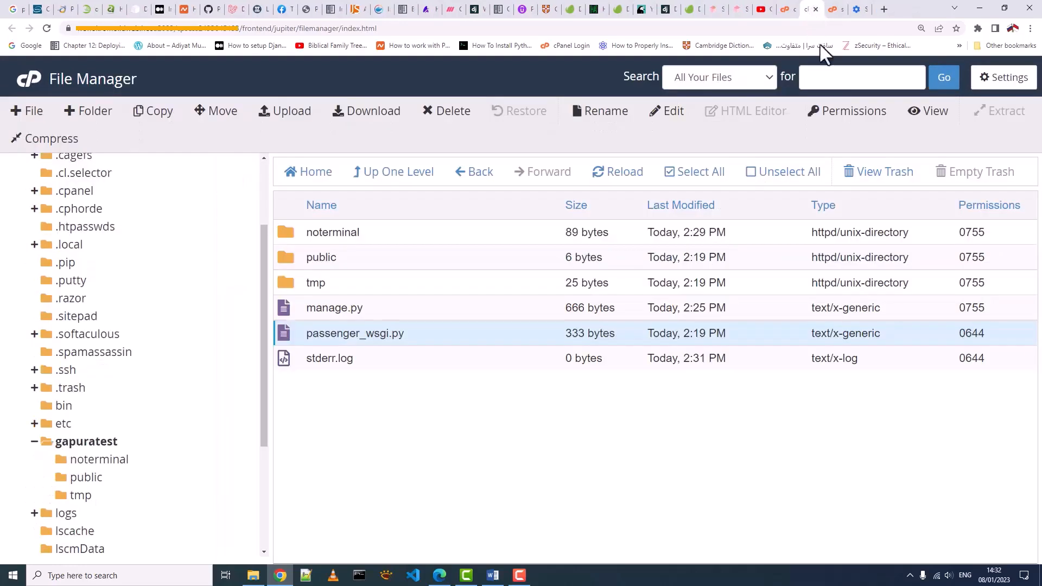
pyautogui.click(123, 461)
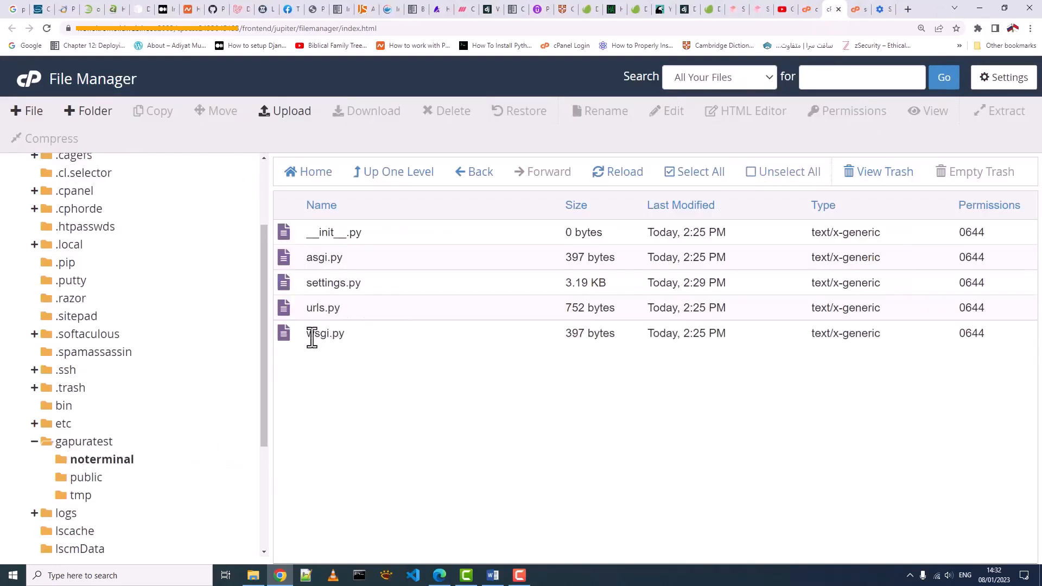
pyautogui.click(311, 333)
pyautogui.rightClick(310, 333)
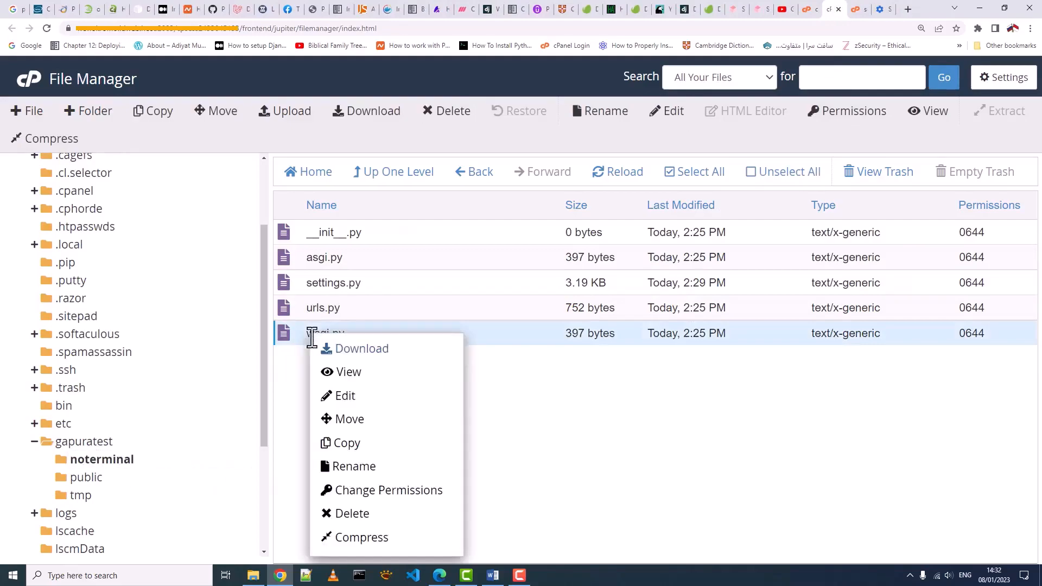
# - Review wsgi.py's get_wsgi_application code, then note passenger_wsgi.py as the current startup file
pyautogui.click(346, 397)
pyautogui.click(666, 436)
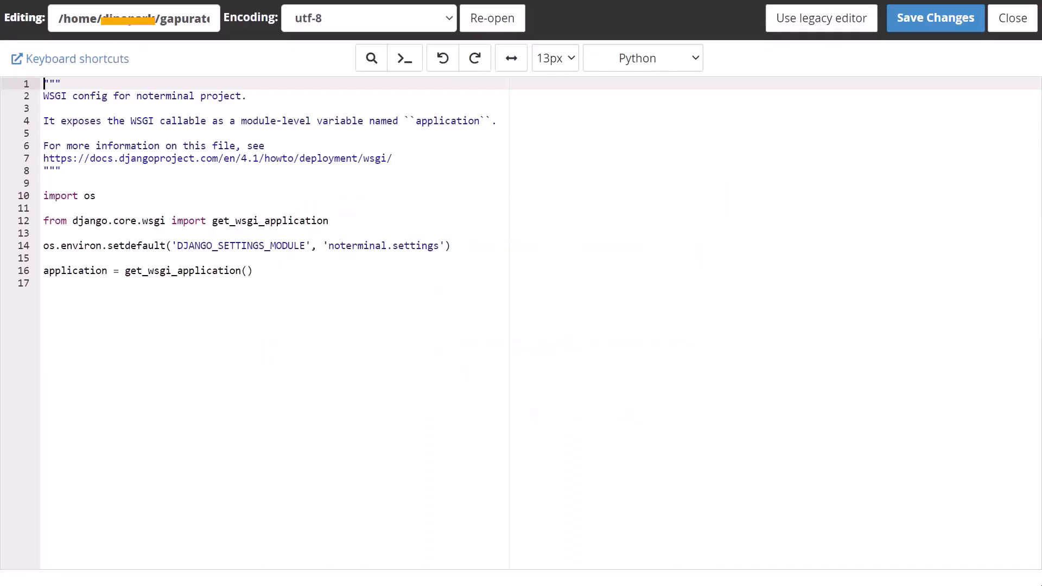
pyautogui.click(44, 198)
pyautogui.moveTo(44, 198); pyautogui.dragTo(96, 197)
pyautogui.click(44, 221)
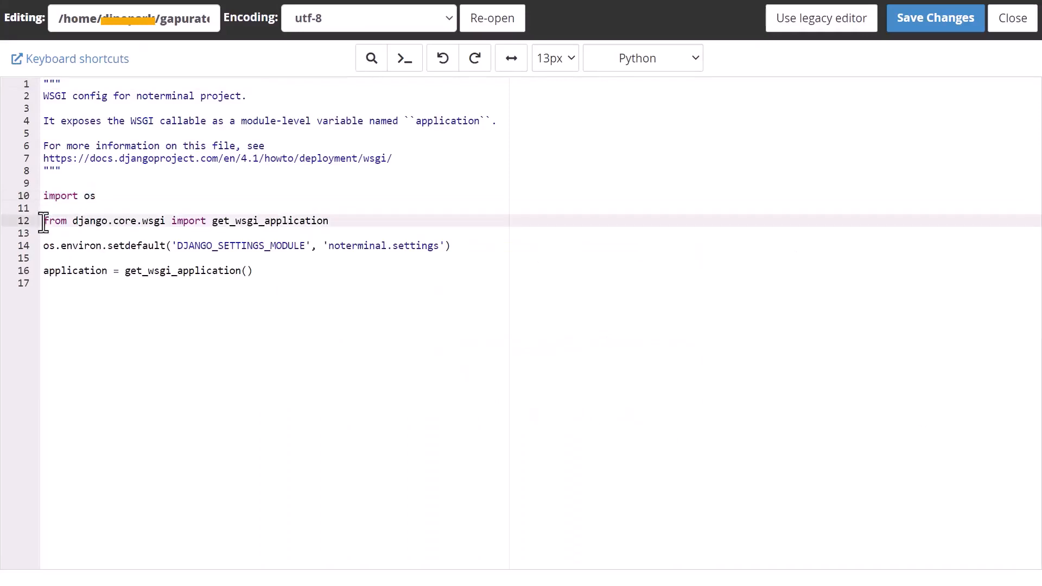
pyautogui.moveTo(73, 221); pyautogui.dragTo(109, 221)
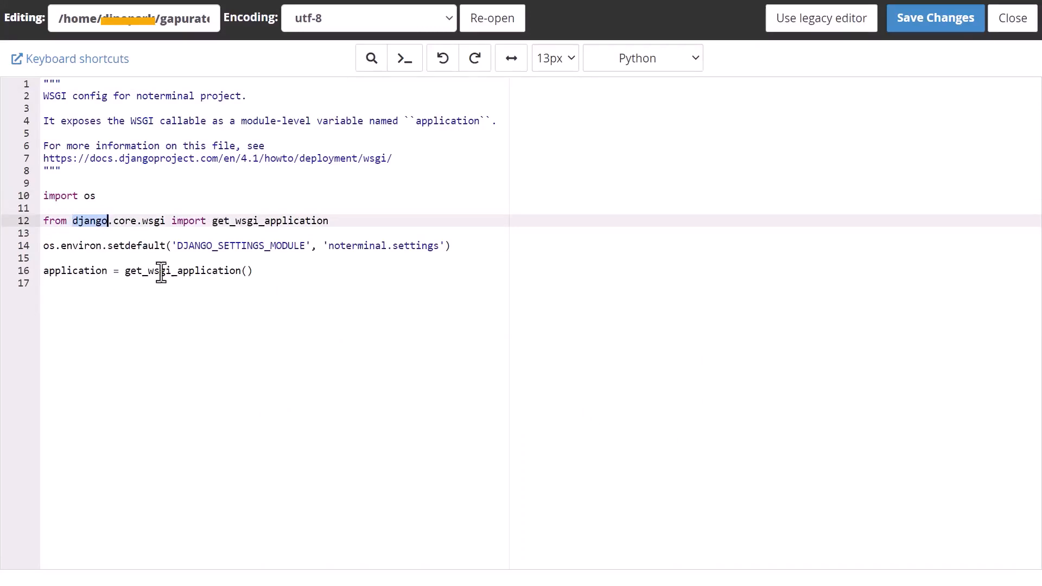
pyautogui.moveTo(212, 221); pyautogui.dragTo(332, 222)
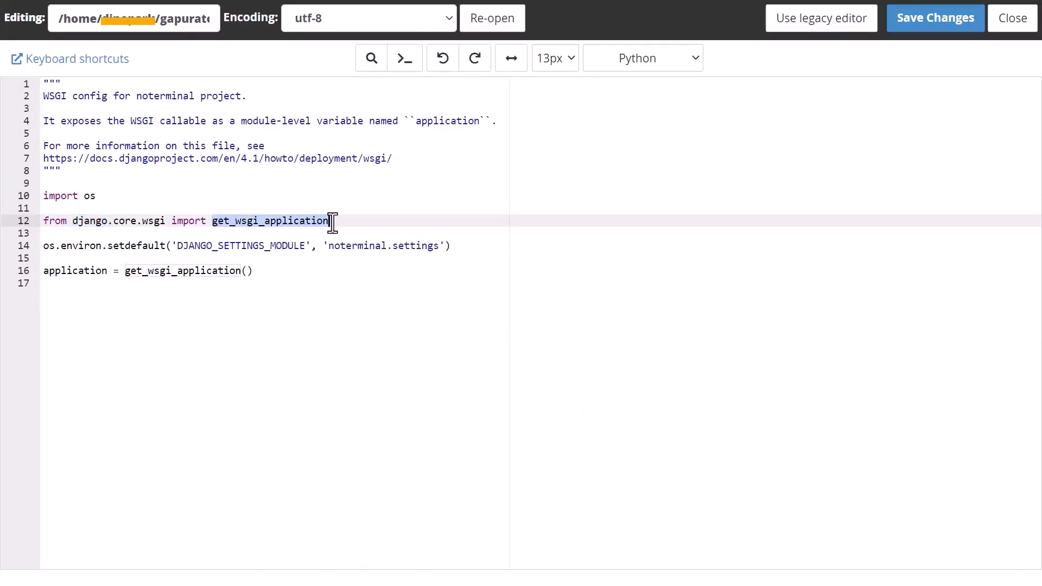
pyautogui.moveTo(253, 271); pyautogui.dragTo(43, 271)
pyautogui.click(109, 274)
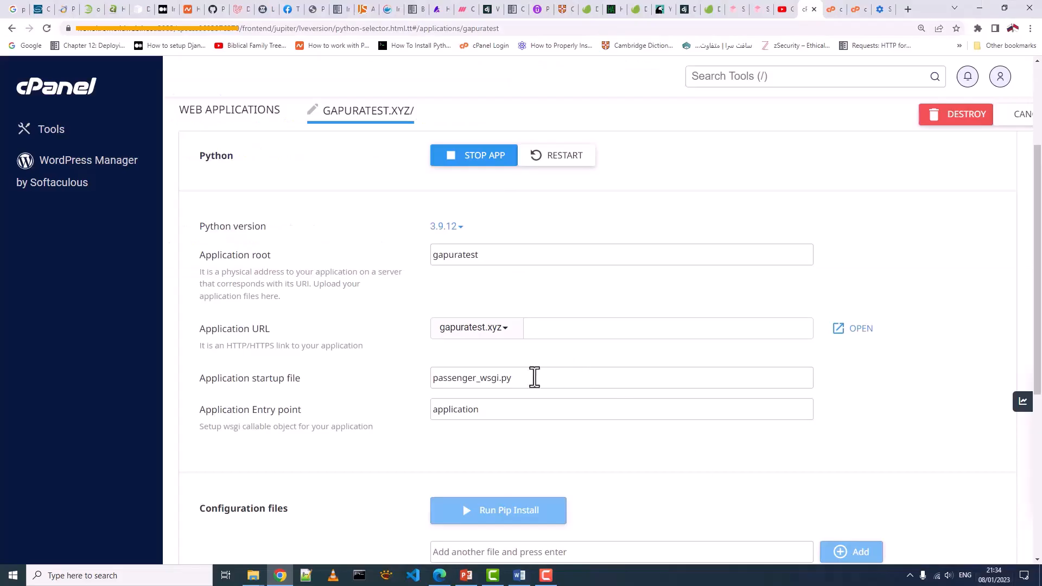
pyautogui.moveTo(533, 378); pyautogui.dragTo(434, 383)
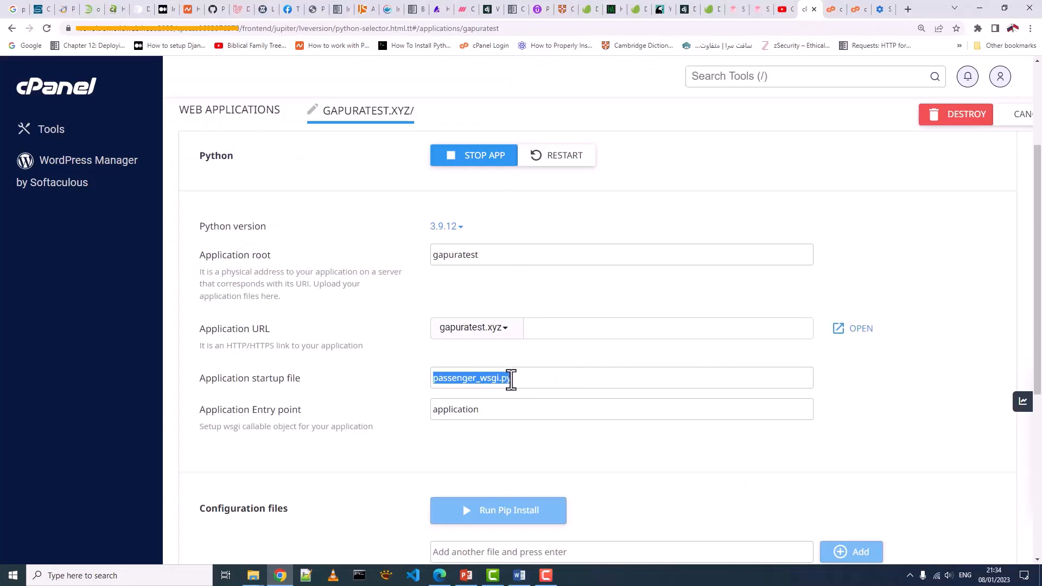
# - Change the startup file to noterminal/wsgi.py, save the settings, and open gapuratest.xyz
pyautogui.click(523, 379)
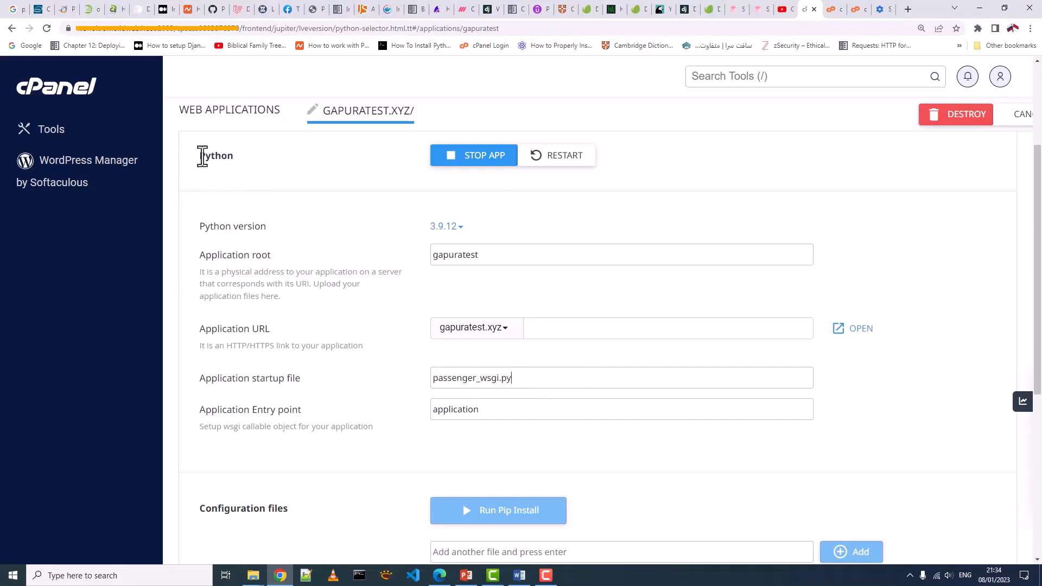
pyautogui.moveTo(202, 157); pyautogui.dragTo(236, 163)
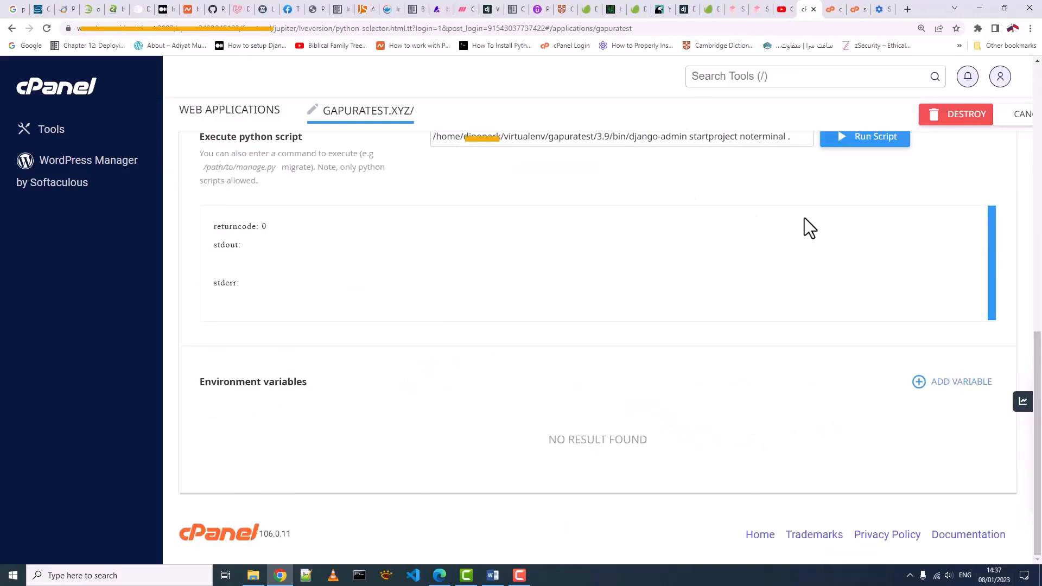
pyautogui.scroll(6, 806, 217)
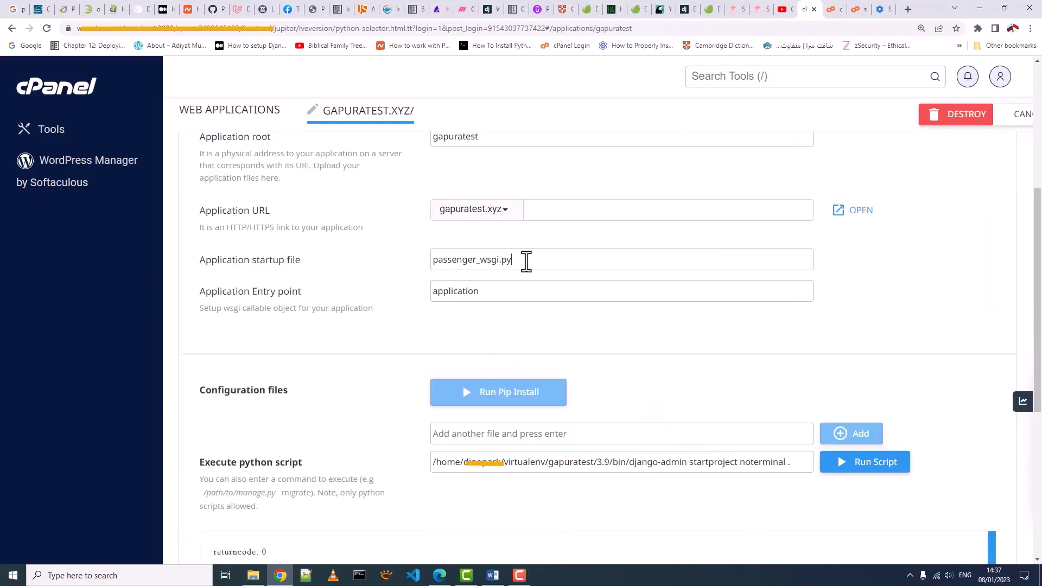
pyautogui.moveTo(526, 261); pyautogui.dragTo(425, 270)
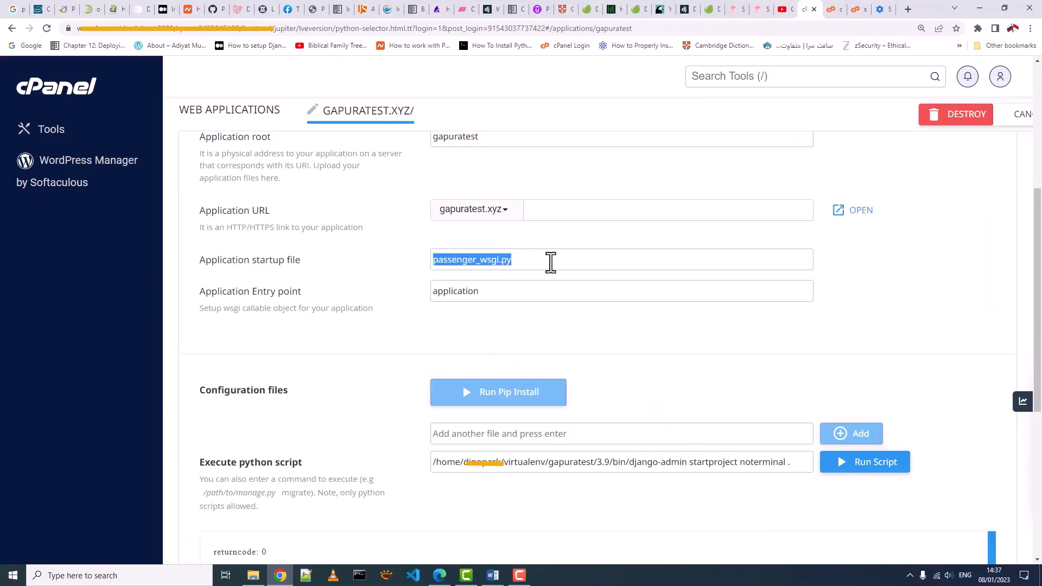
pyautogui.click(550, 262)
pyautogui.moveTo(480, 263); pyautogui.dragTo(432, 268)
pyautogui.write('notermina')
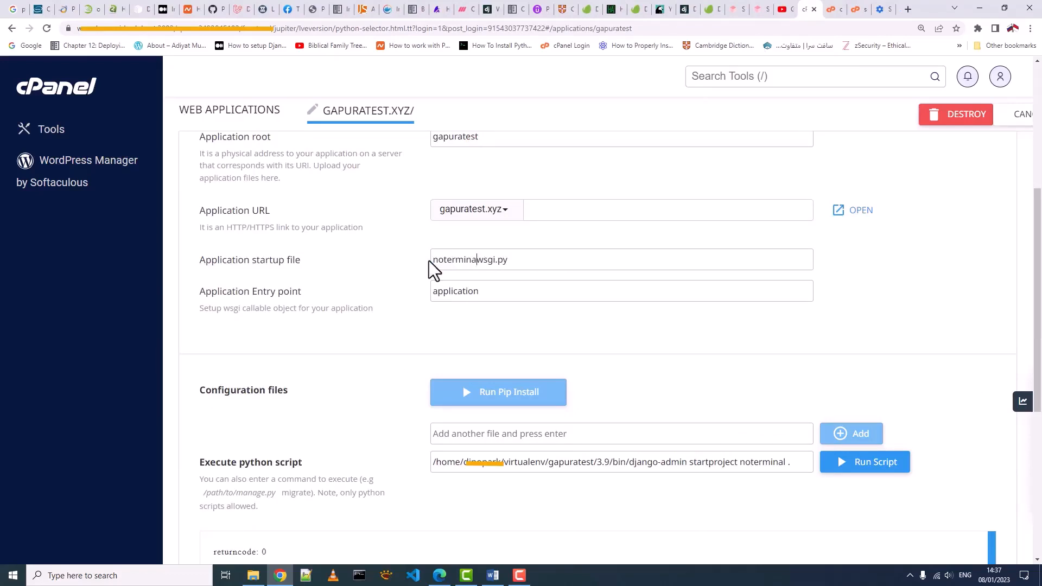
pyautogui.write('l/')
pyautogui.moveTo(531, 262); pyautogui.dragTo(422, 259)
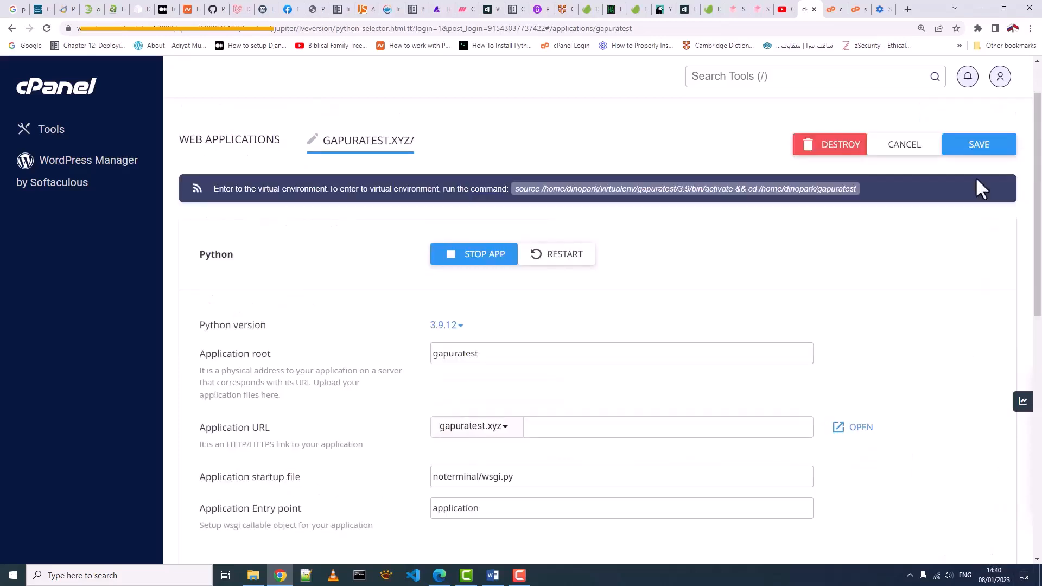
pyautogui.click(977, 156)
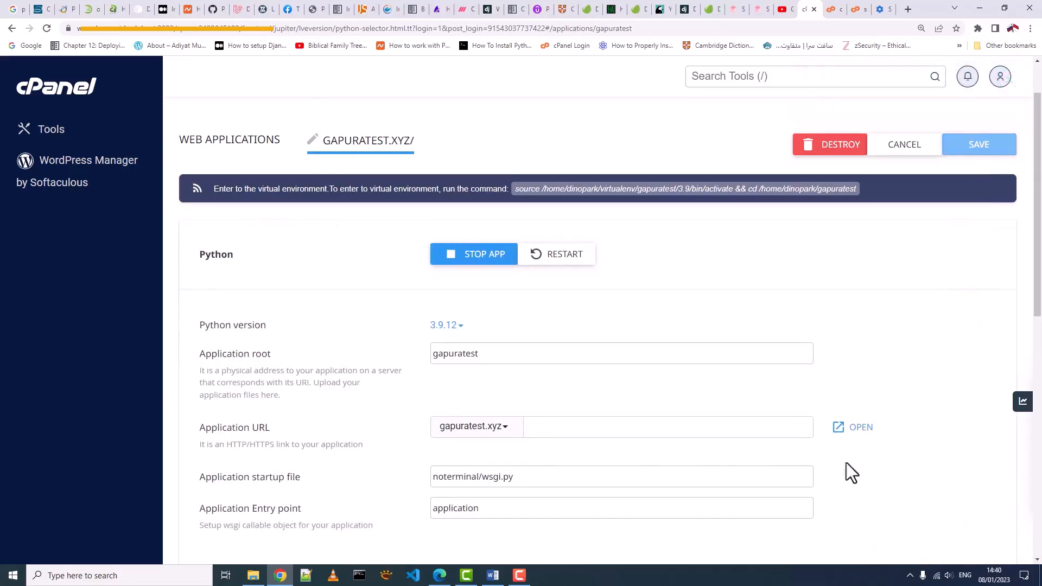
pyautogui.click(847, 431)
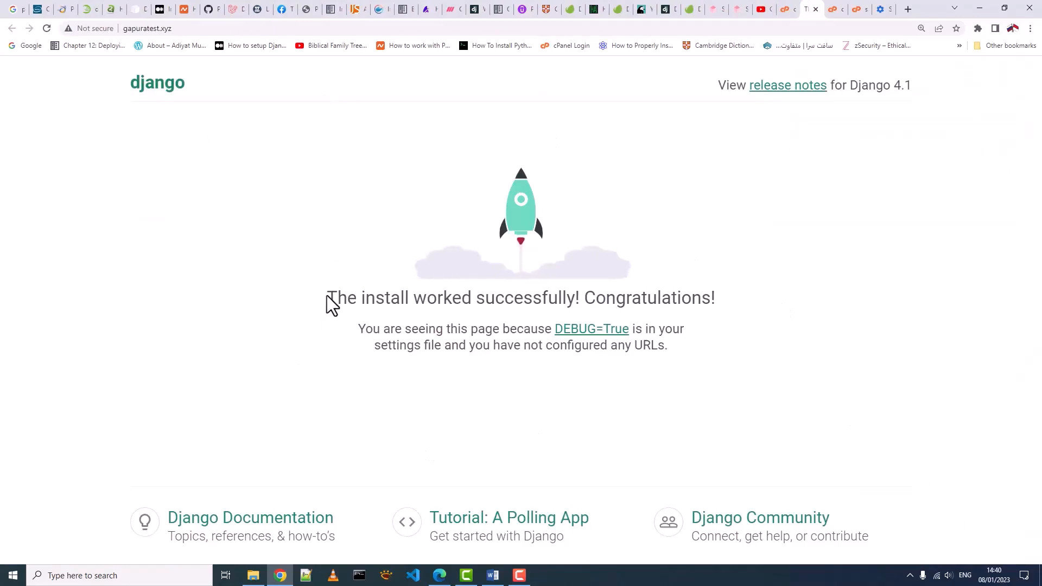
# - Append /admin to gapuratest.xyz in the address bar and load the admin page
pyautogui.moveTo(326, 295); pyautogui.dragTo(579, 297)
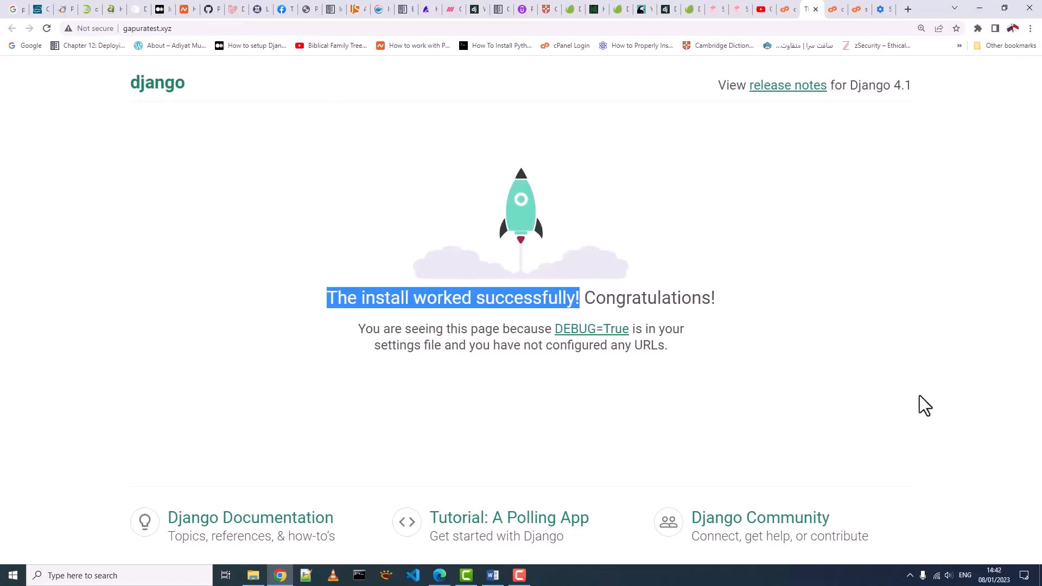
pyautogui.click(634, 315)
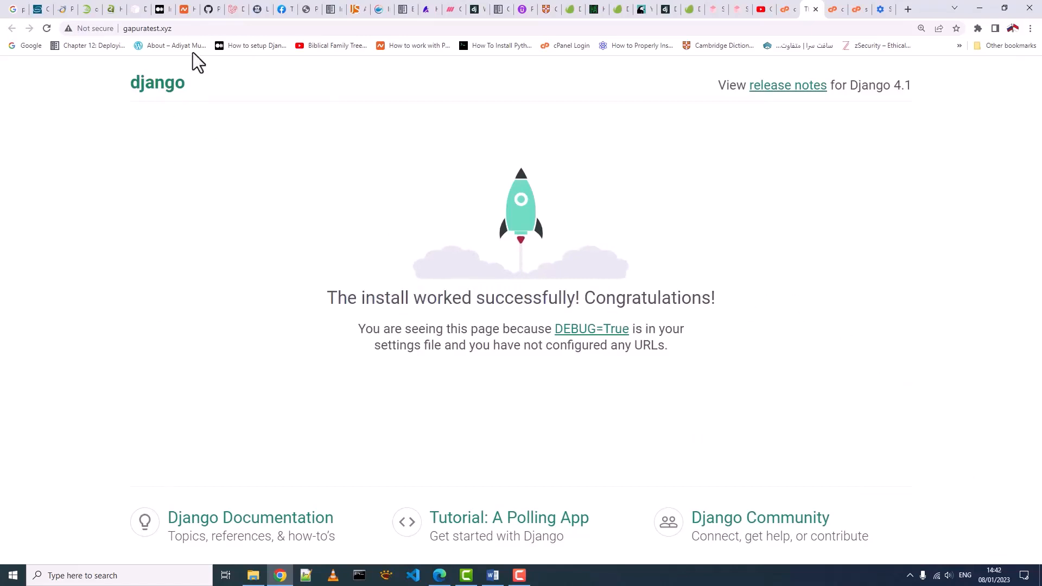
pyautogui.click(182, 28)
pyautogui.click(182, 28)
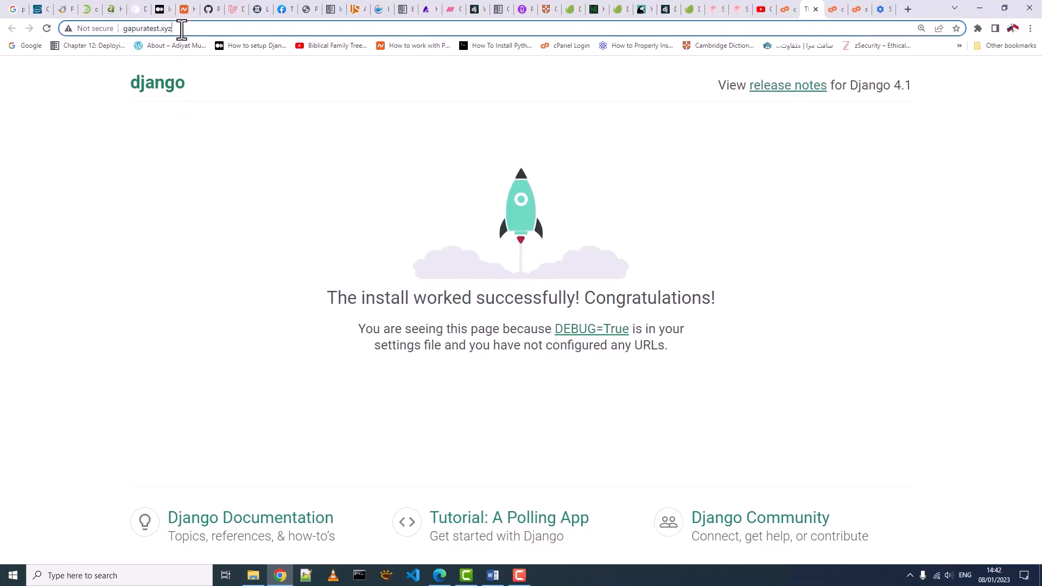
pyautogui.moveTo(182, 28); pyautogui.dragTo(119, 30)
pyautogui.click(191, 30)
pyautogui.write('/')
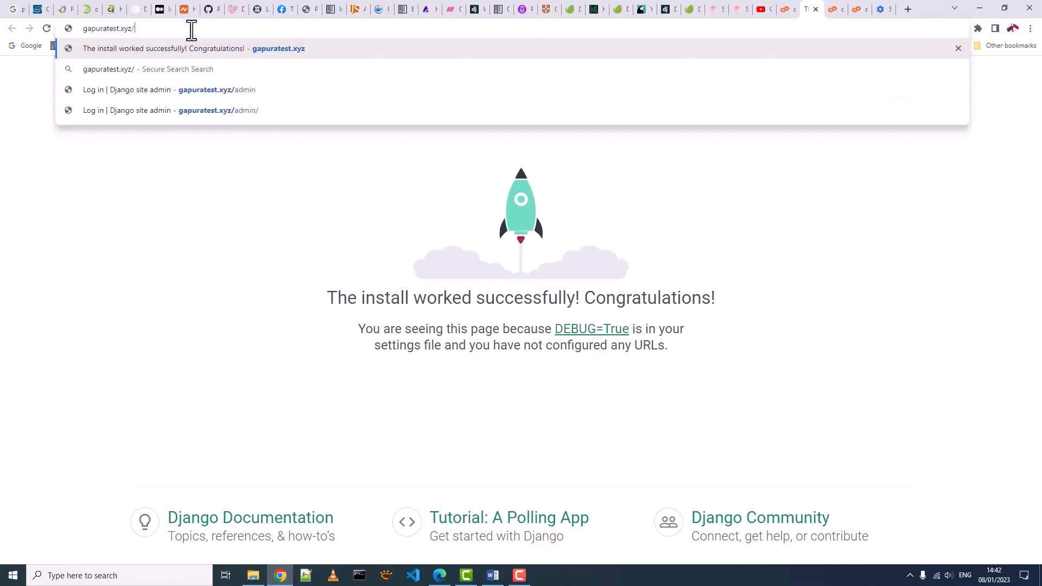
pyautogui.write('adm')
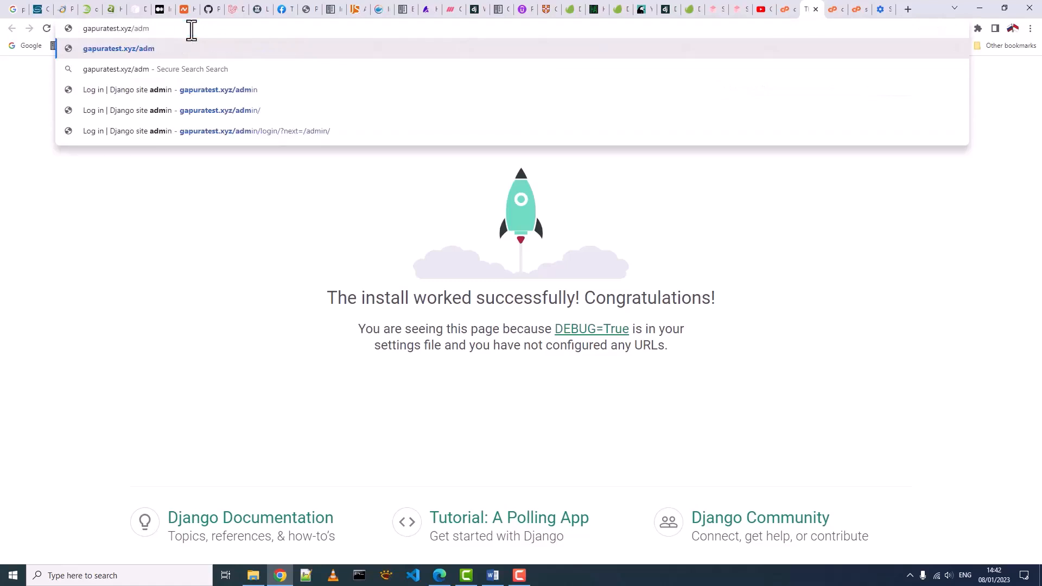
pyautogui.write('in')
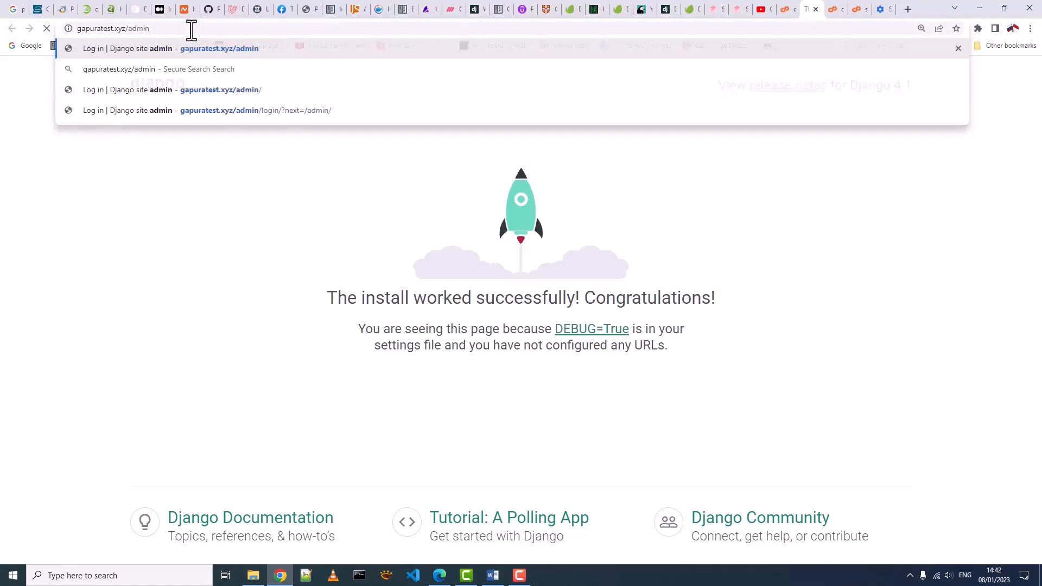
pyautogui.press('Return')
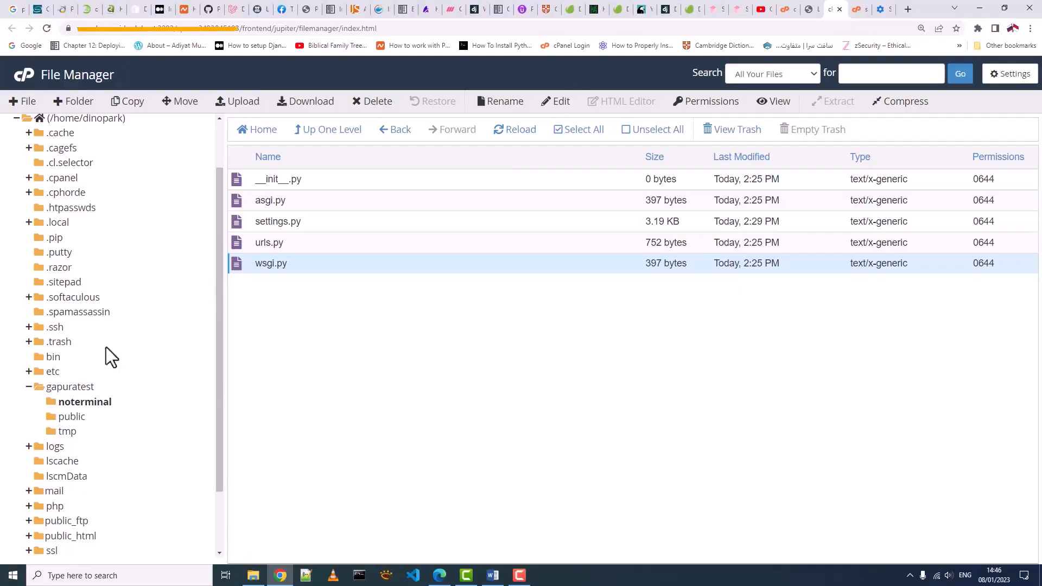
# - Expand virtualenv > gapuratest > 3.9 > lib > python3.9 > site-packages in the folder tree
pyautogui.click(30, 383)
pyautogui.scroll(-2, 44, 510)
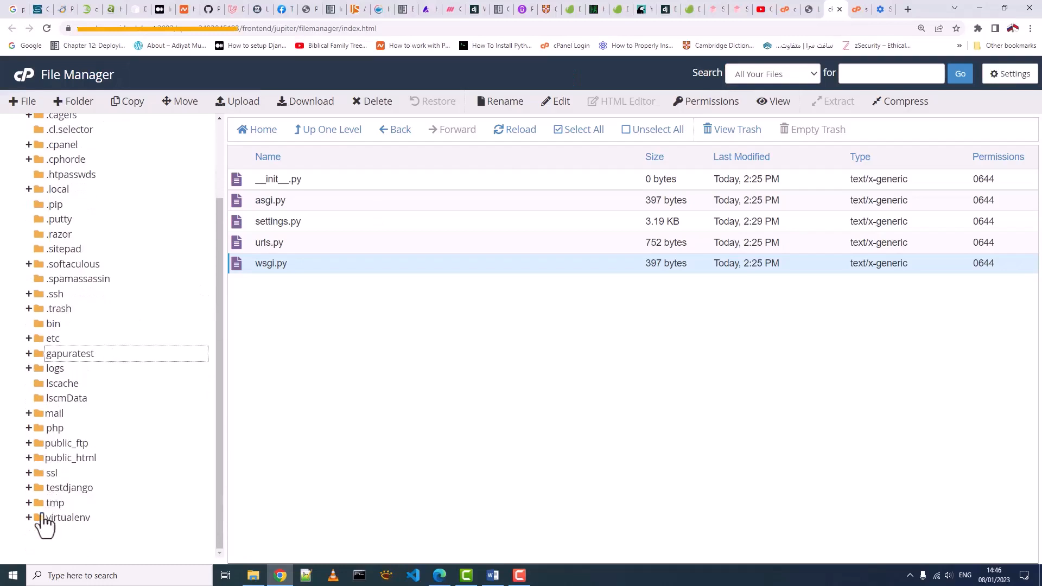
pyautogui.click(30, 517)
pyautogui.click(71, 503)
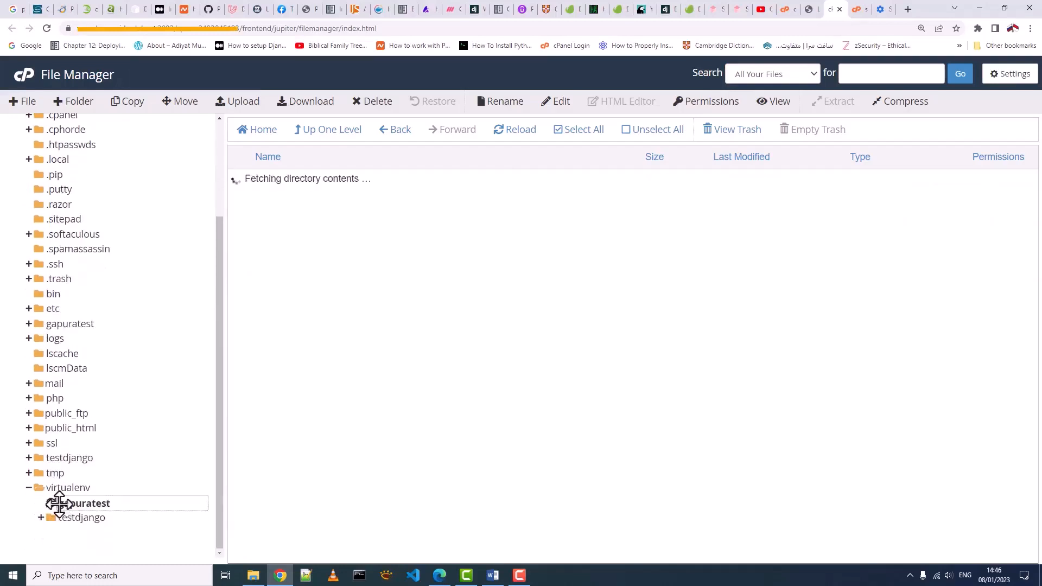
pyautogui.click(79, 504)
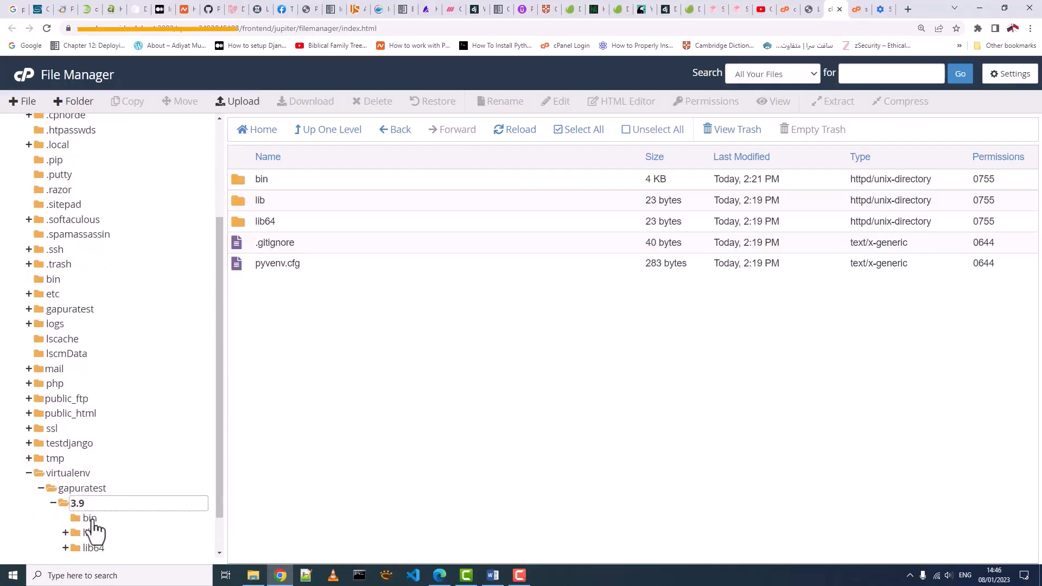
pyautogui.click(88, 533)
pyautogui.click(117, 489)
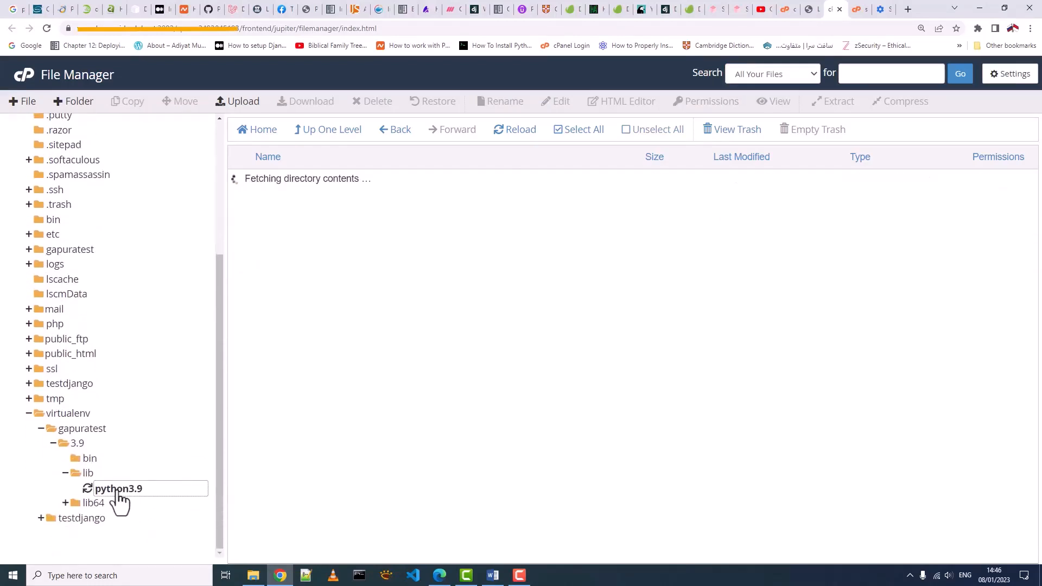
pyautogui.click(130, 504)
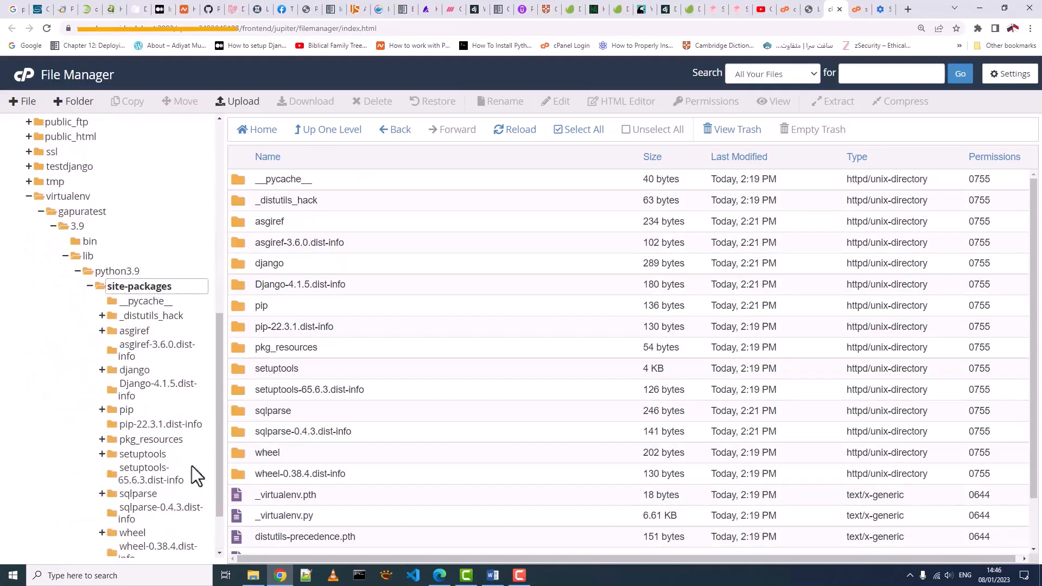
# - Open django > contrib > admin > static > admin to reach the css, fonts, img and js folders
pyautogui.click(145, 286)
pyautogui.doubleClick(240, 268)
pyautogui.click(252, 230)
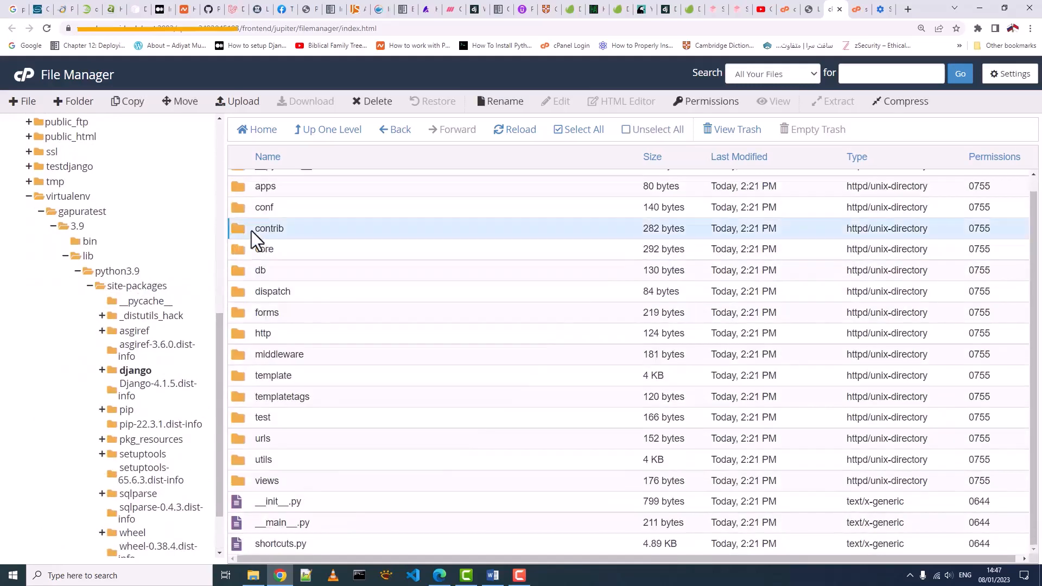
pyautogui.doubleClick(238, 229)
pyautogui.click(241, 204)
pyautogui.doubleClick(241, 204)
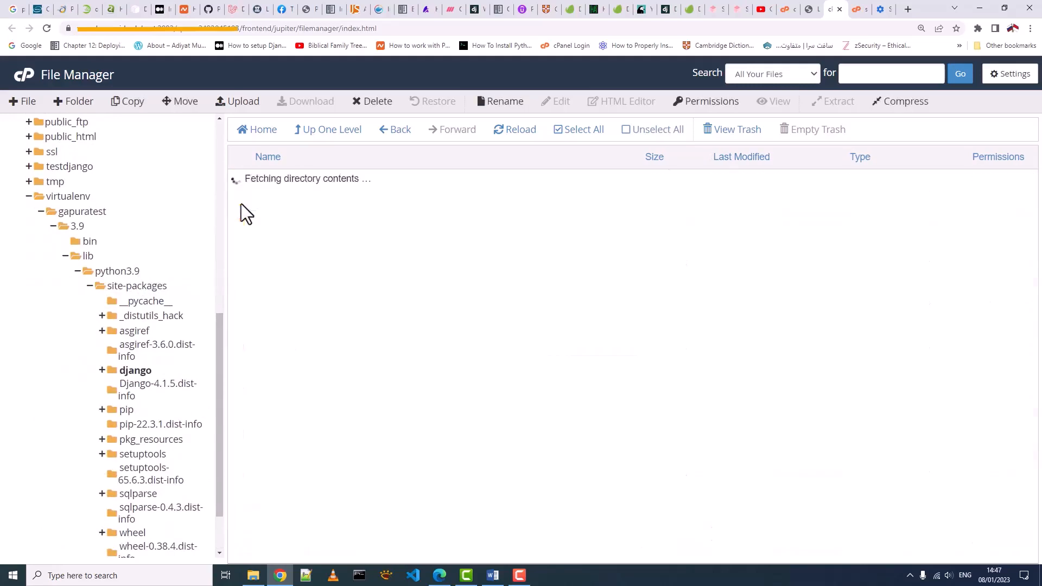
pyautogui.doubleClick(242, 237)
pyautogui.doubleClick(244, 184)
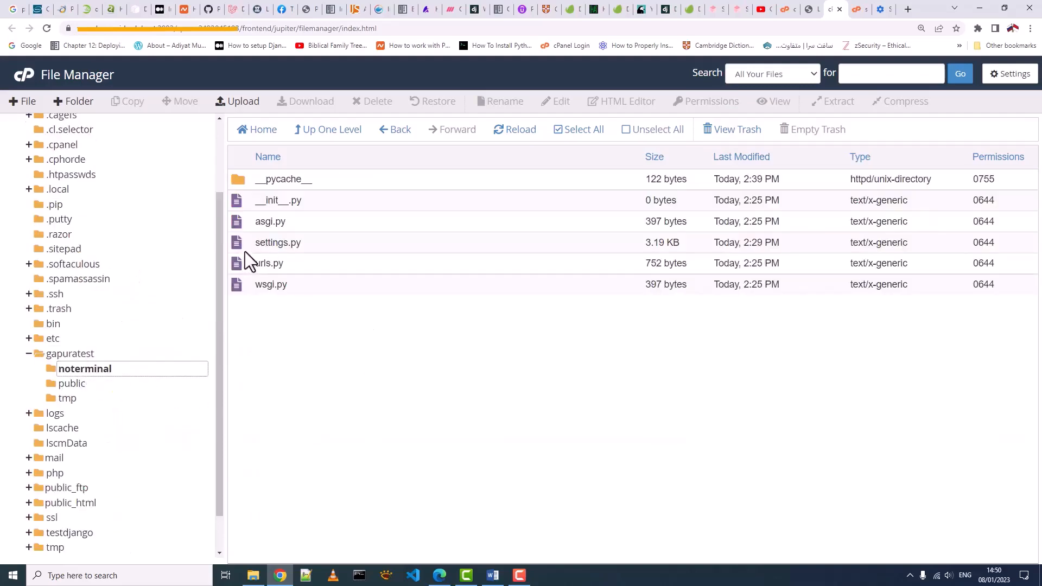
# - Open noterminal's settings.py in the File Manager code editor
pyautogui.click(240, 244)
pyautogui.rightClick(240, 245)
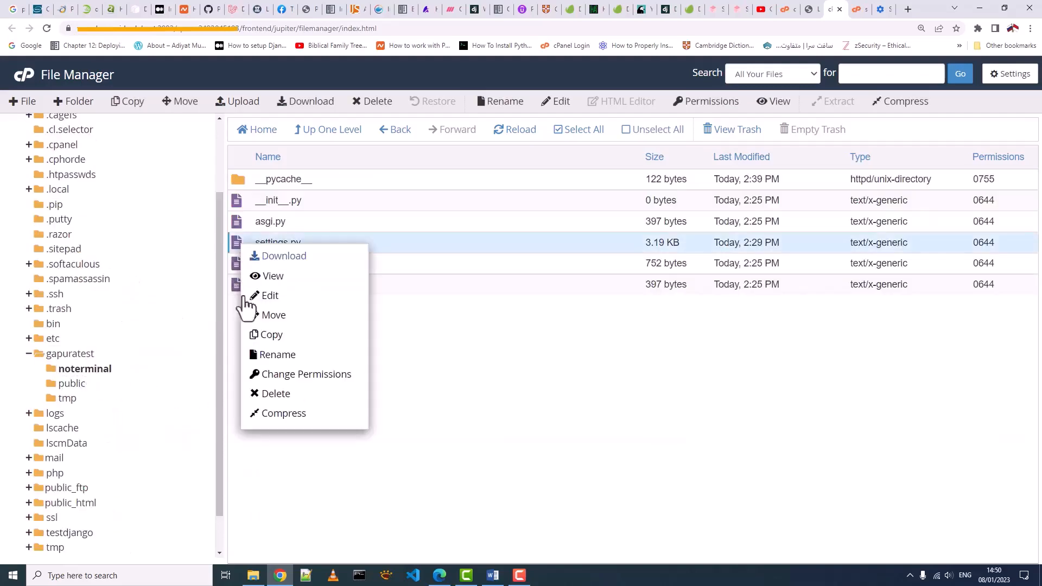
pyautogui.click(260, 297)
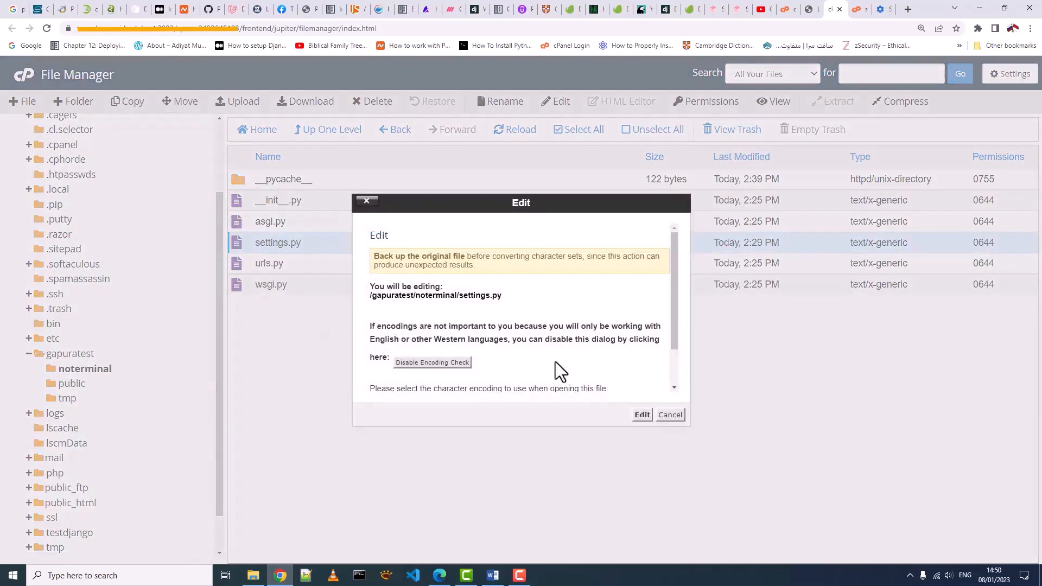
pyautogui.click(642, 415)
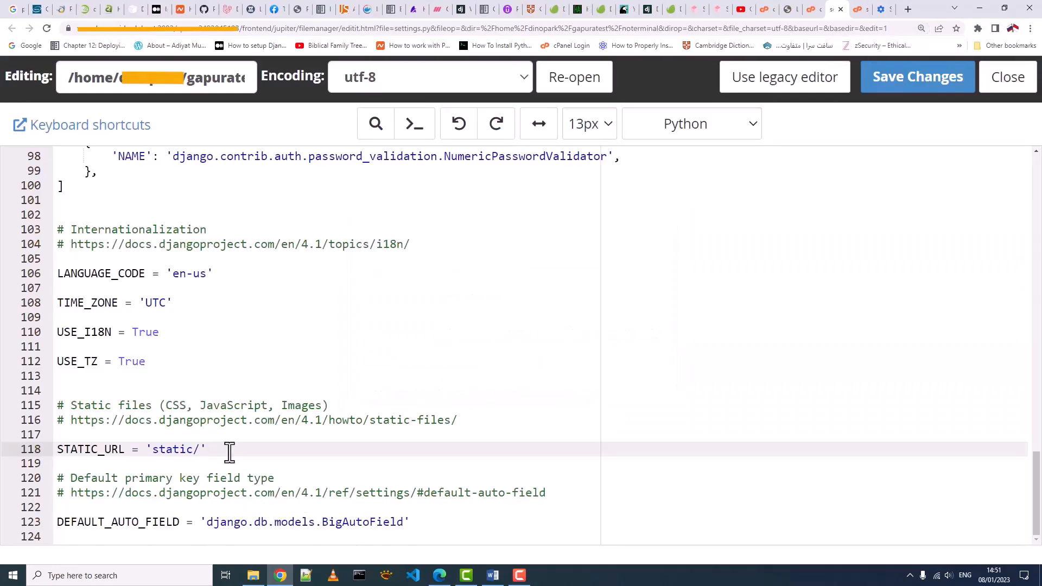
# - Add a STATIC_ROOT line pointing to public_html/gapuratest.xyz/static/ below STATIC_URL and save
pyautogui.press('Return')
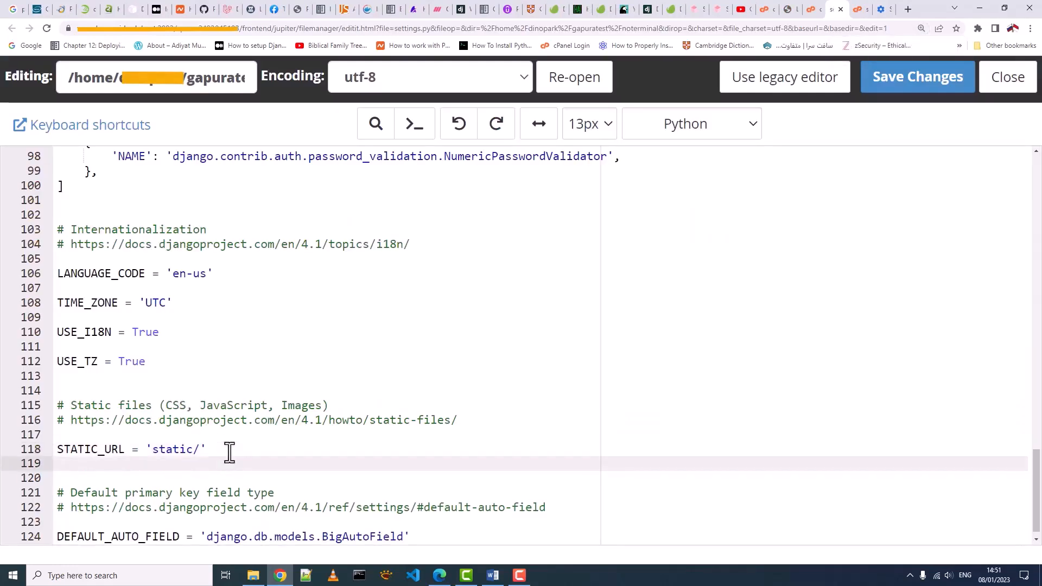
pyautogui.write("STATIC_ROOT ='")
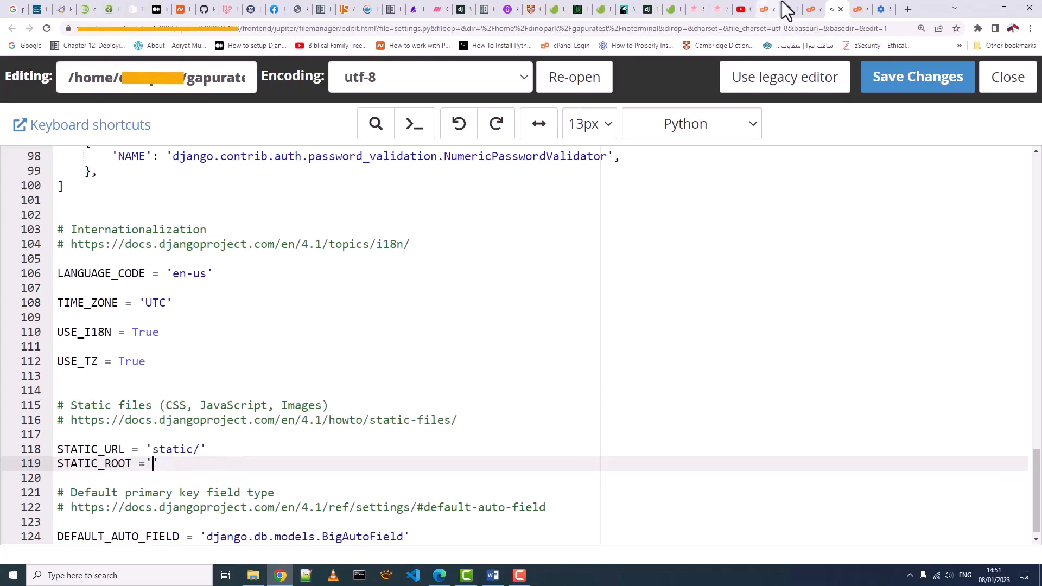
pyautogui.click(808, 10)
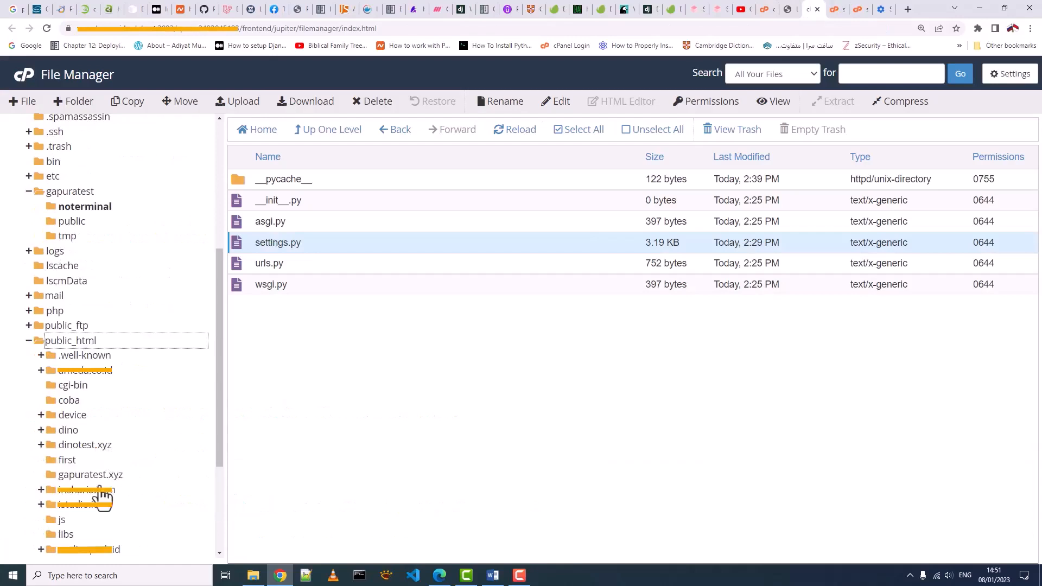
pyautogui.click(100, 478)
pyautogui.hotkey('ctrl', 'Tab')
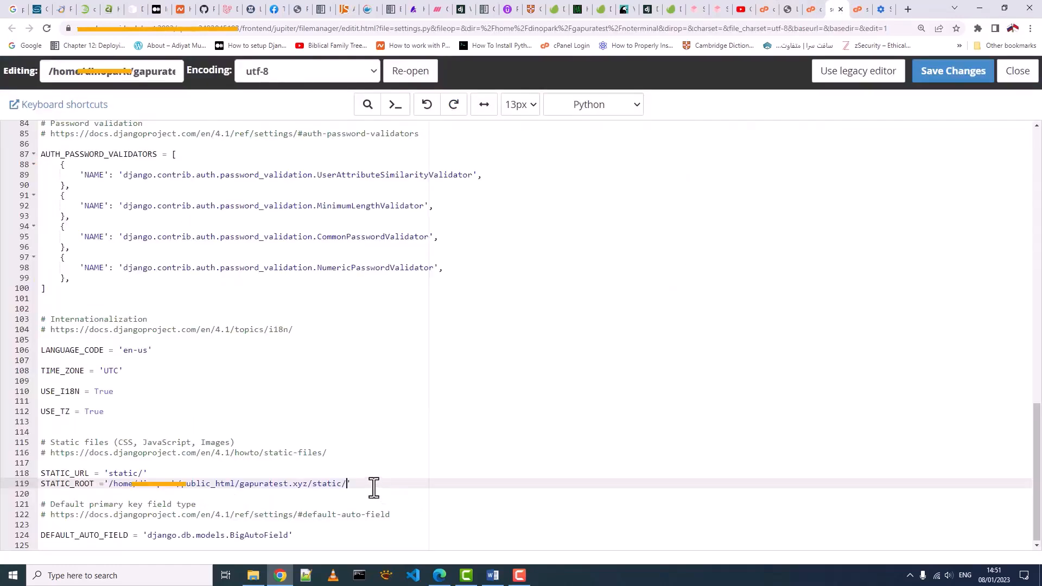
pyautogui.hotkey('ctrl', '+')
pyautogui.hotkey('ctrl', '+')
pyautogui.hotkey('ctrl', '+')
pyautogui.scroll(-3, 372, 489)
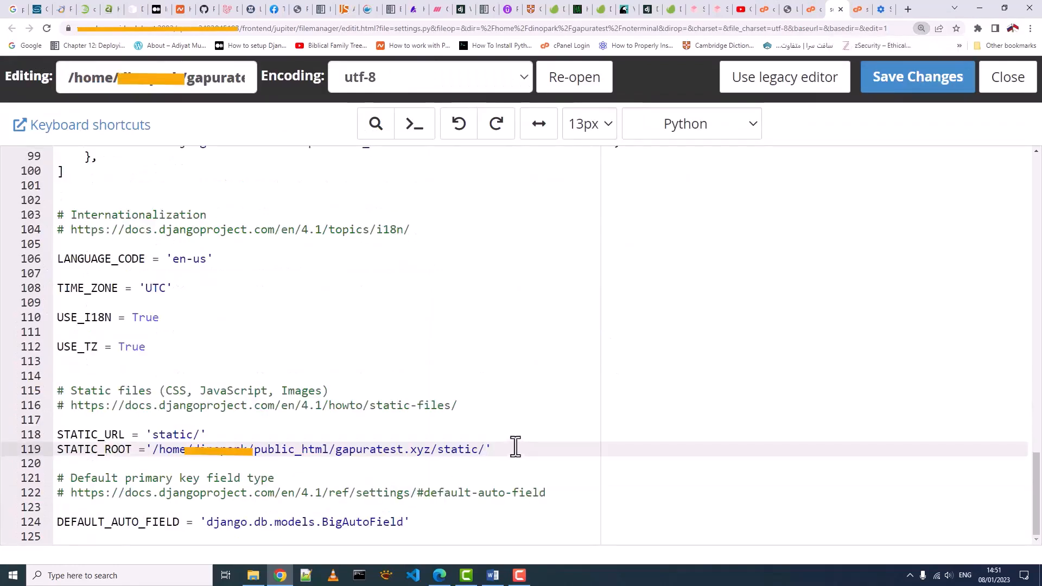
pyautogui.moveTo(493, 449); pyautogui.dragTo(36, 450)
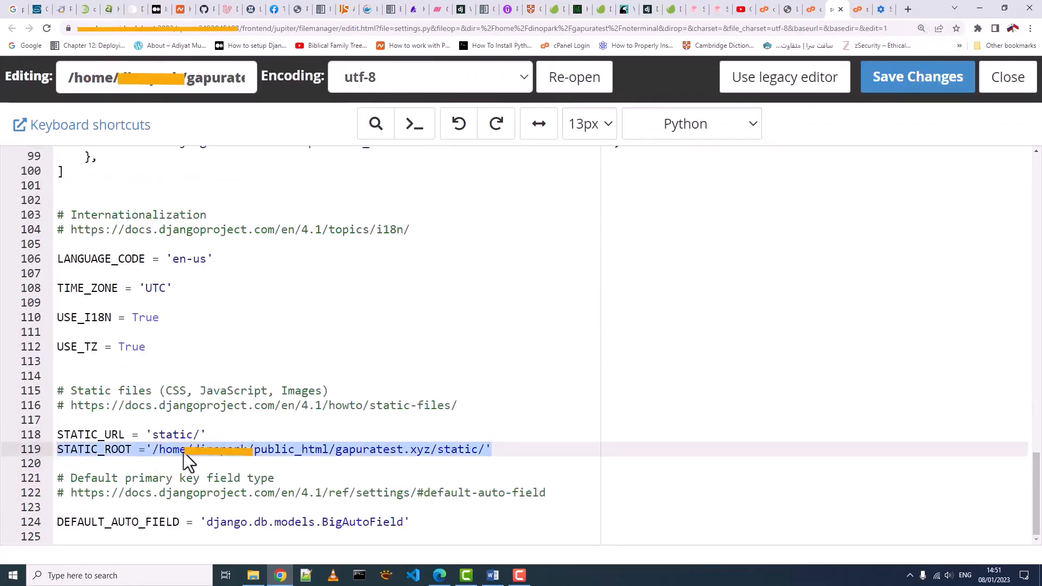
pyautogui.click(949, 87)
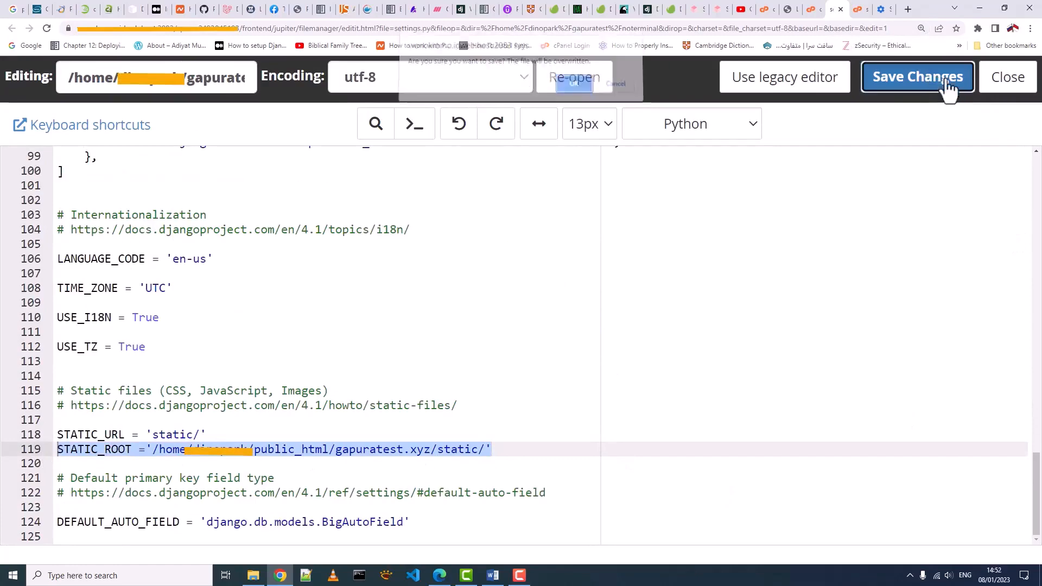
# - Confirm the settings.py save, then open noterminal's urls.py and review its admin and path imports
pyautogui.click(575, 86)
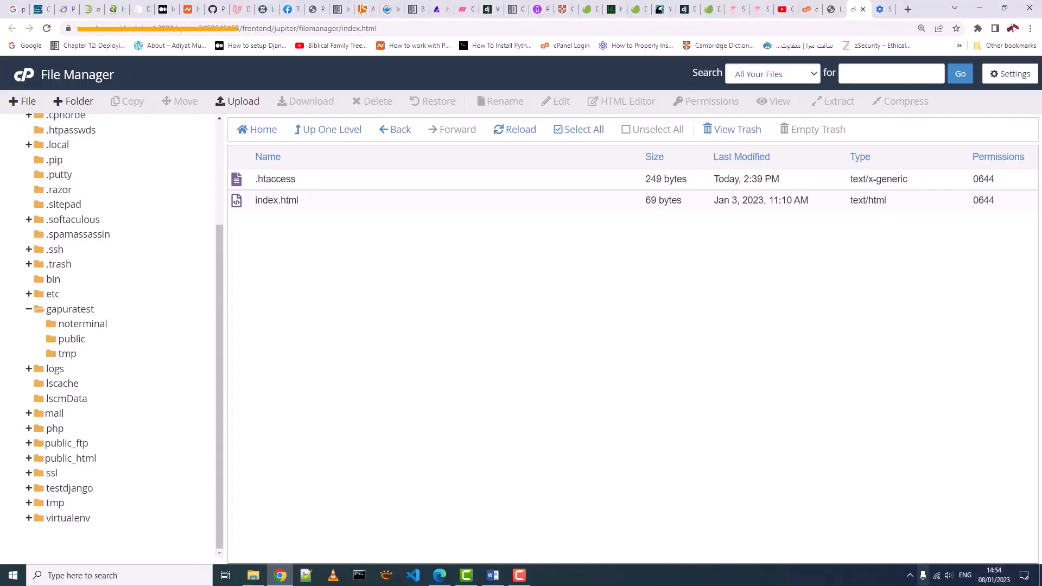
pyautogui.click(82, 324)
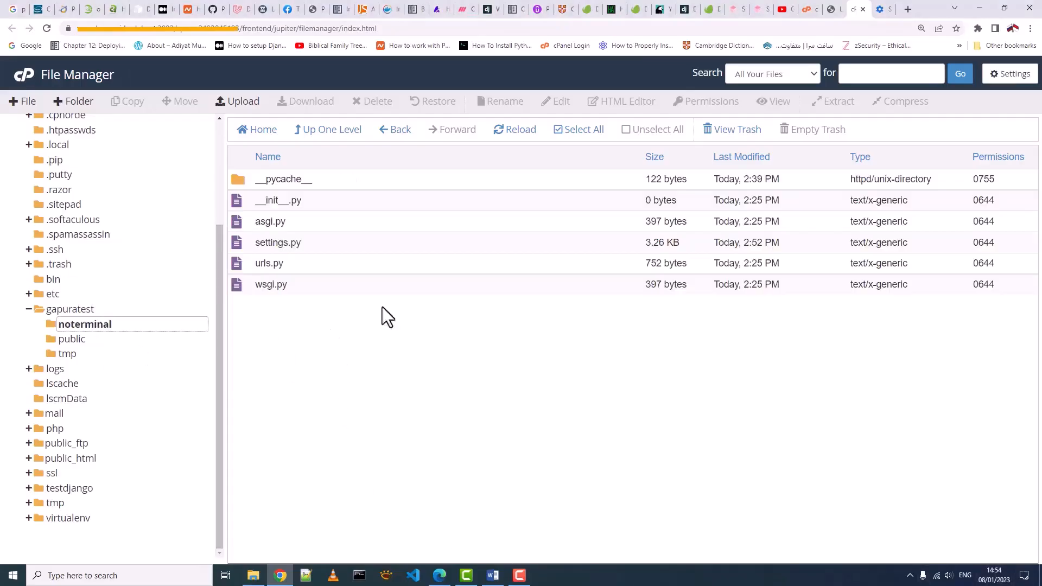
pyautogui.click(236, 265)
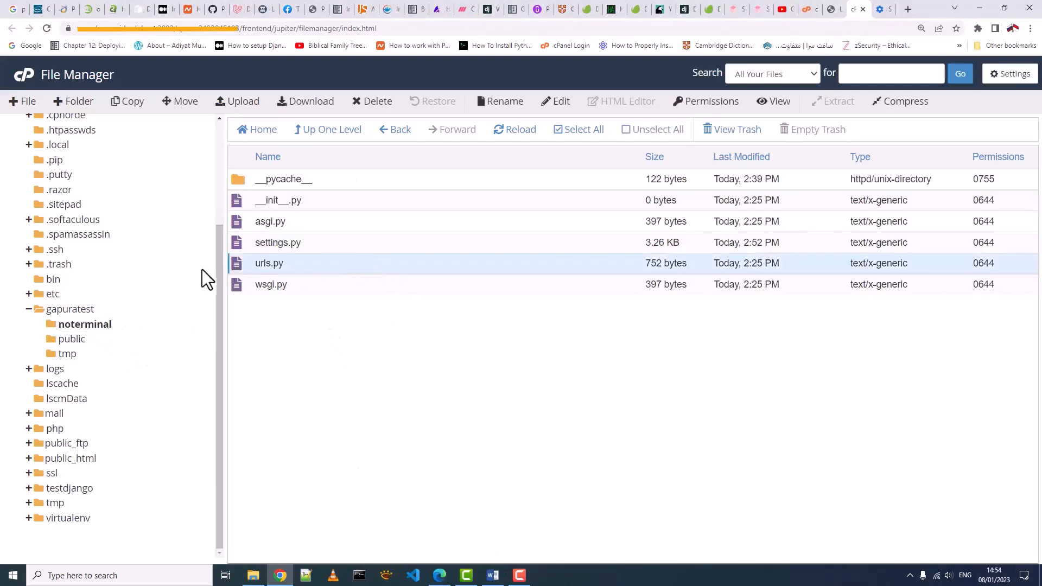
pyautogui.rightClick(242, 269)
pyautogui.click(260, 315)
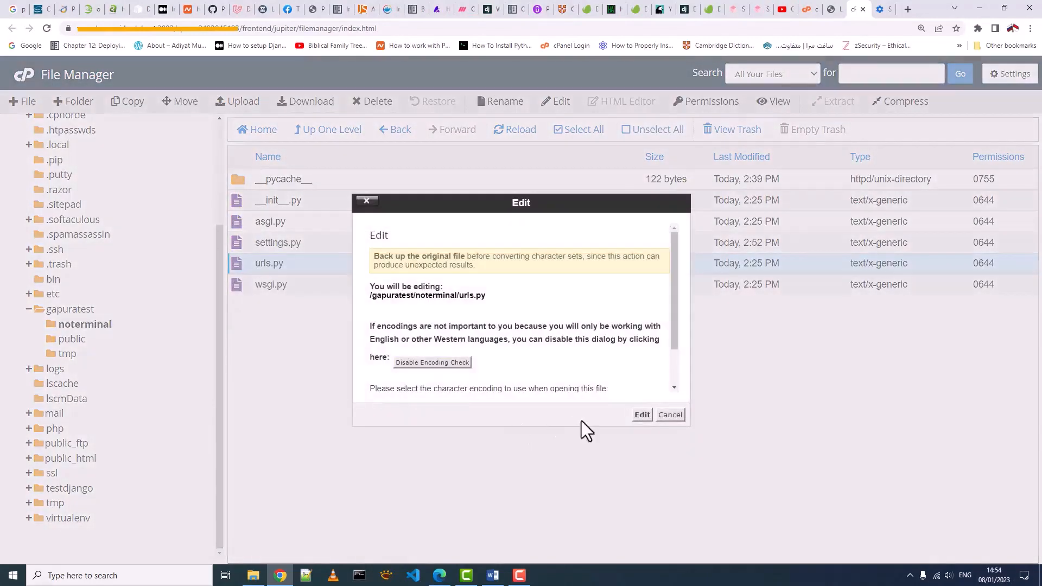
pyautogui.click(641, 416)
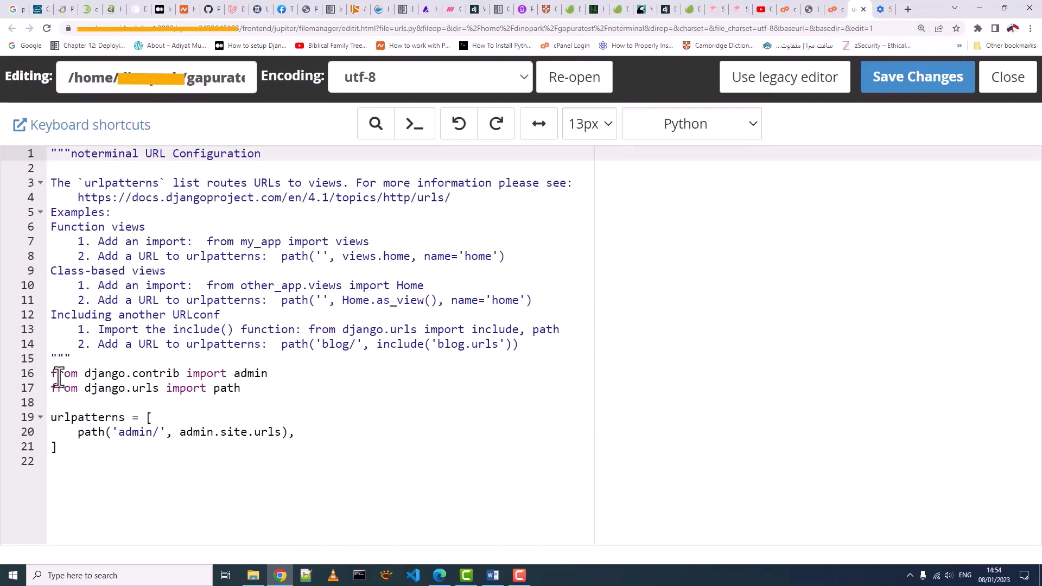
pyautogui.moveTo(53, 374); pyautogui.dragTo(267, 374)
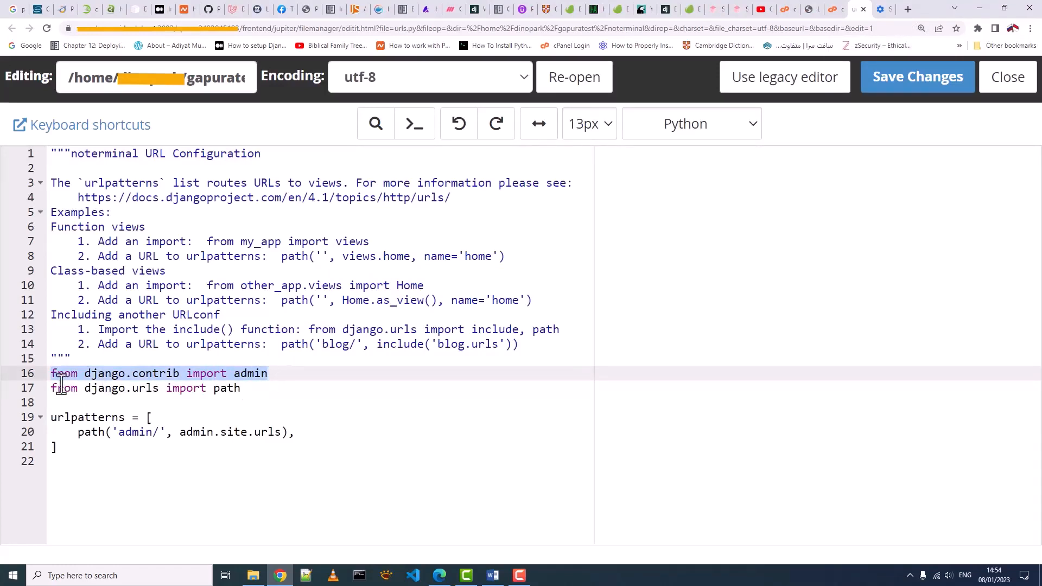
pyautogui.moveTo(51, 390); pyautogui.dragTo(239, 391)
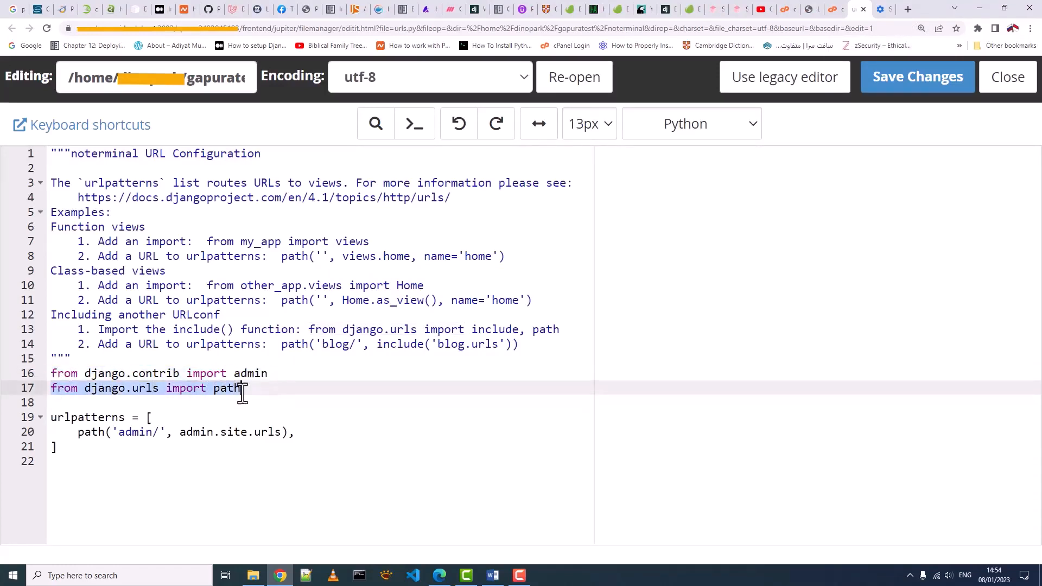
pyautogui.click(165, 447)
pyautogui.moveTo(77, 432); pyautogui.dragTo(283, 432)
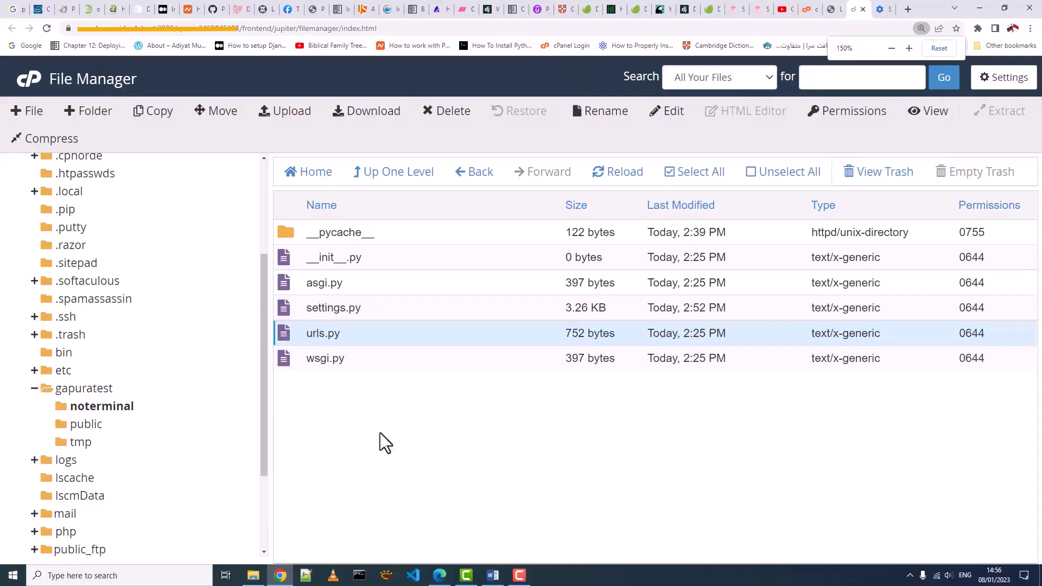
# - Open gapuratest's manage.py in the code editor and copy its full file path
pyautogui.click(106, 391)
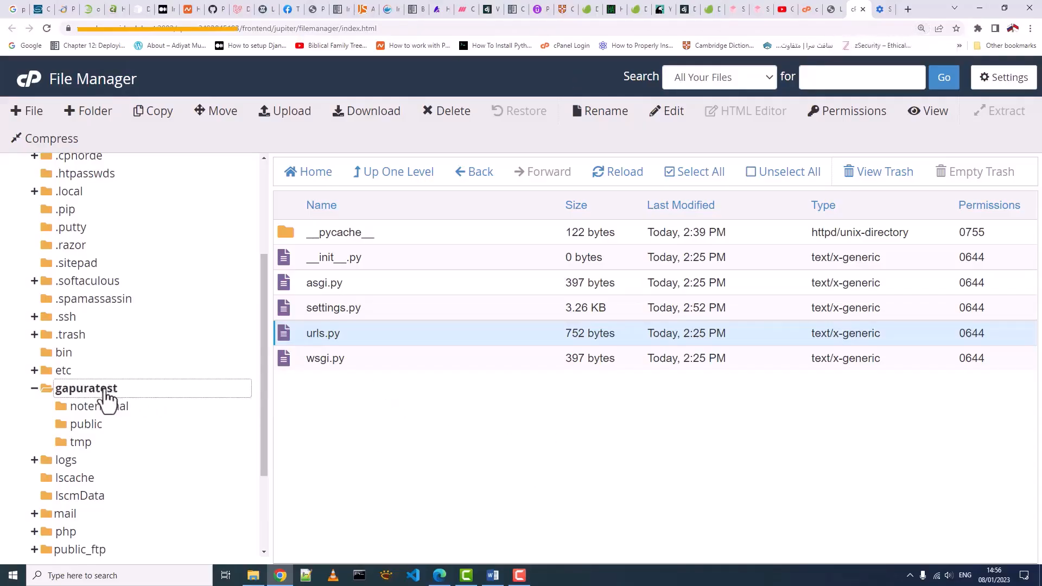
pyautogui.click(347, 310)
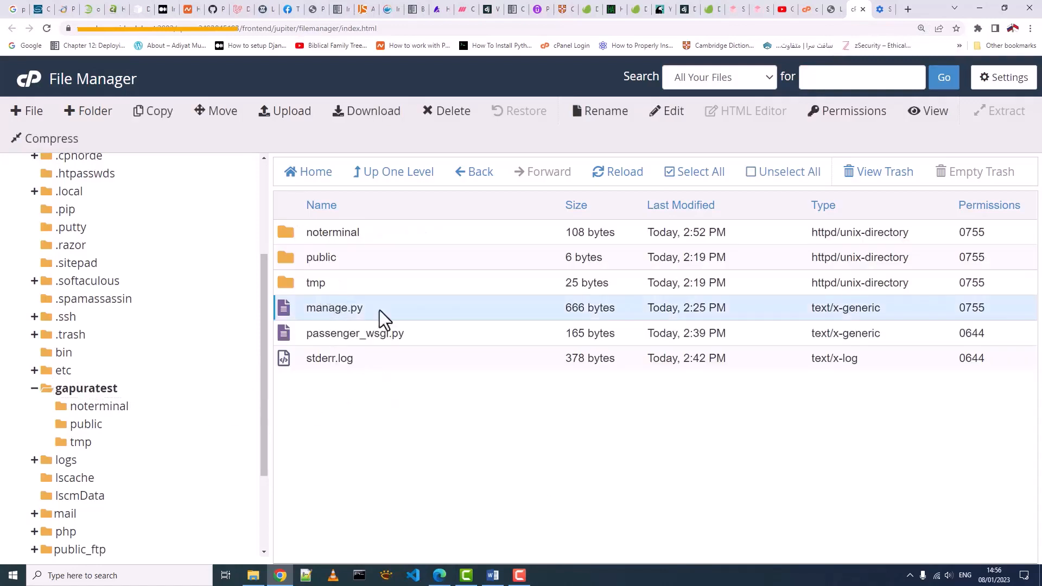
pyautogui.rightClick(328, 309)
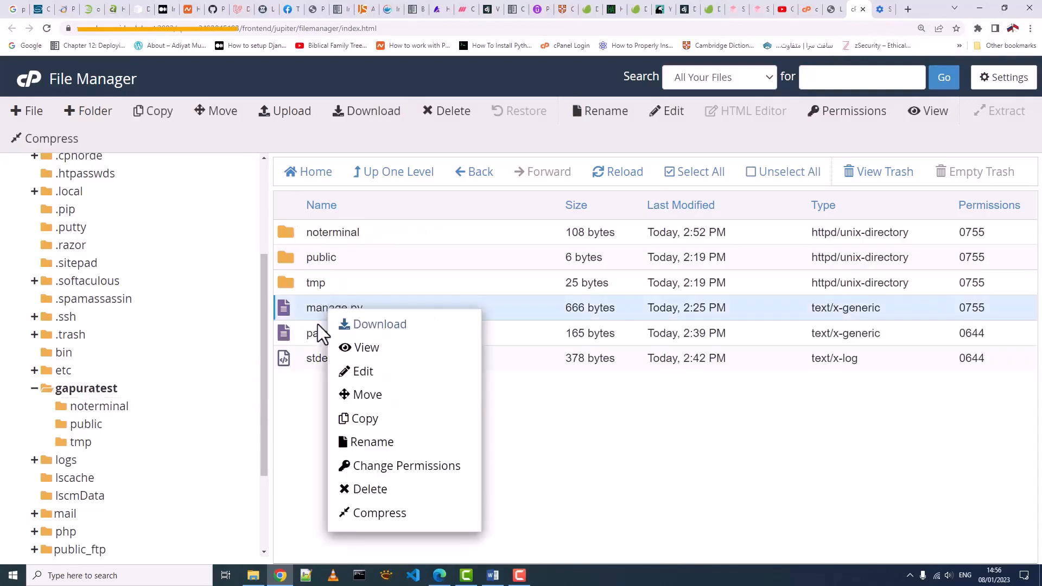
pyautogui.click(359, 373)
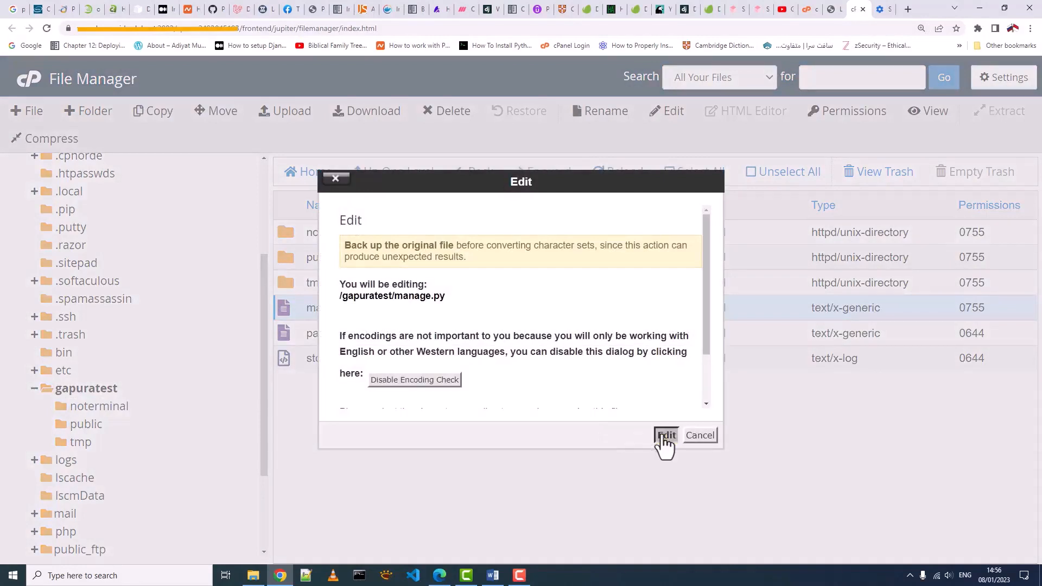
pyautogui.click(667, 435)
pyautogui.moveTo(57, 74); pyautogui.dragTo(274, 79)
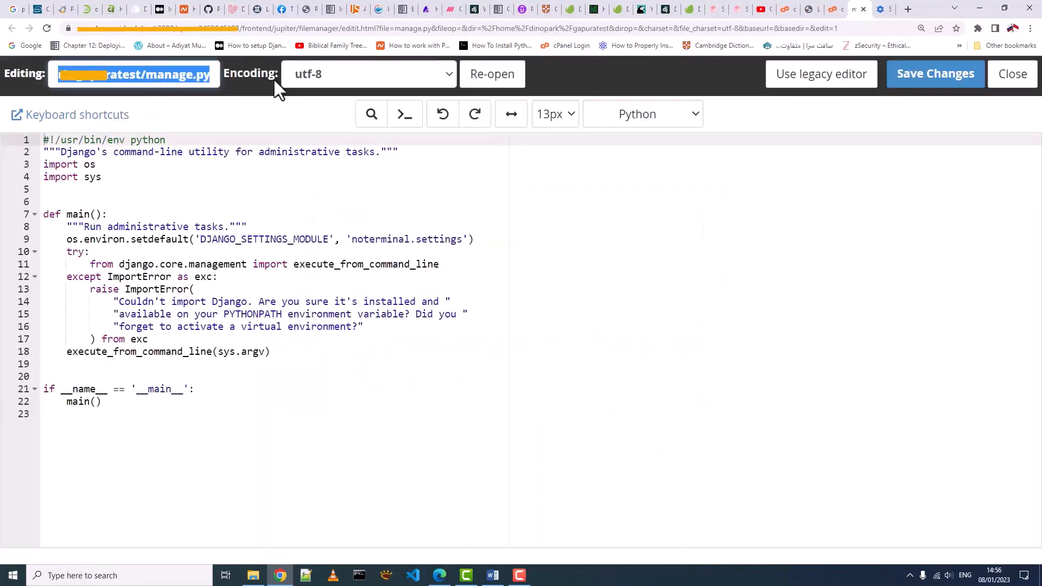
pyautogui.rightClick(194, 79)
pyautogui.click(210, 121)
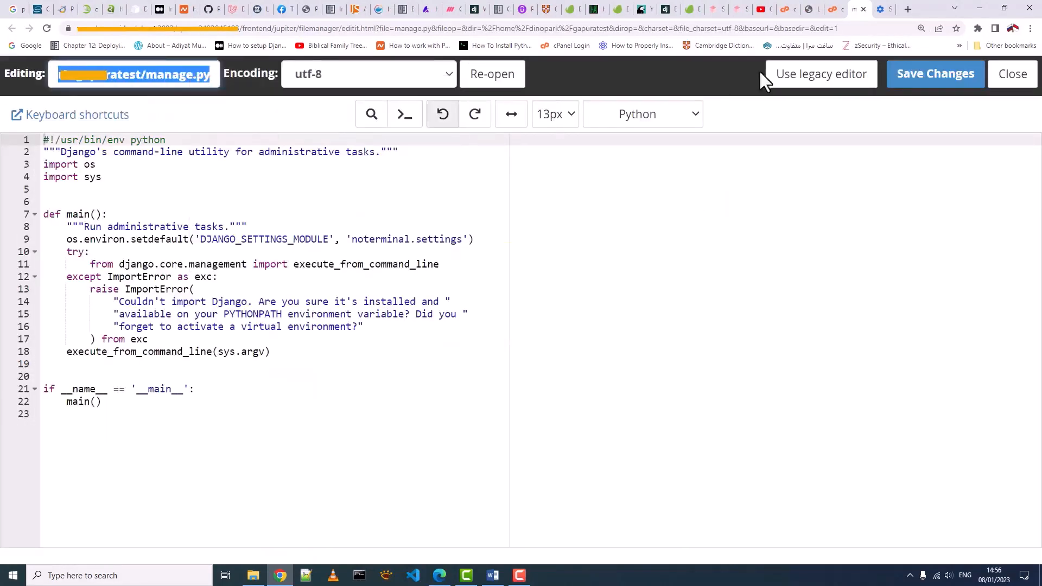
# - Replace the Execute python script command with the manage.py path plus collectstatic and run it
pyautogui.click(864, 9)
pyautogui.click(789, 12)
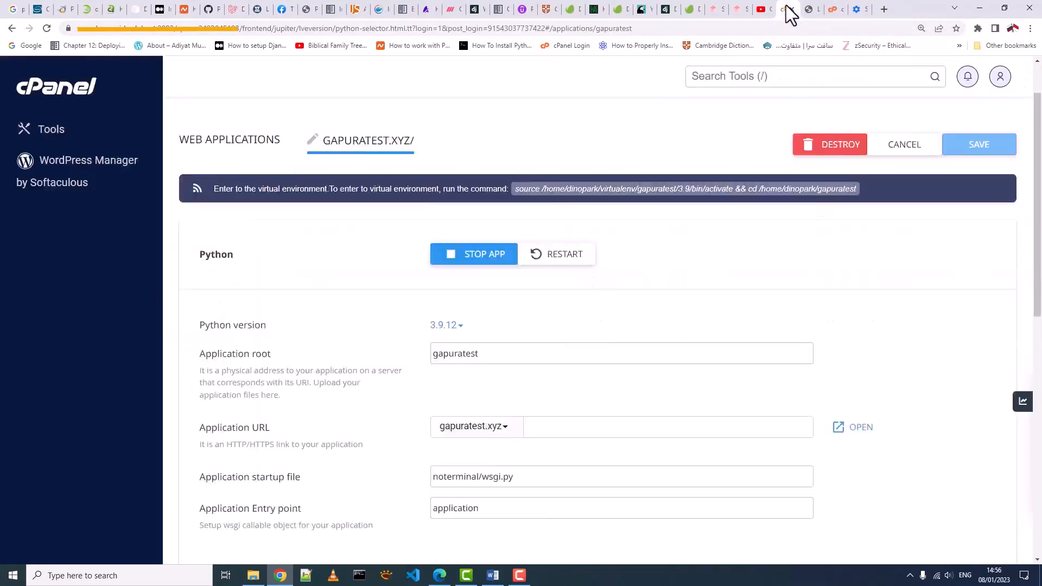
pyautogui.scroll(-3, 739, 326)
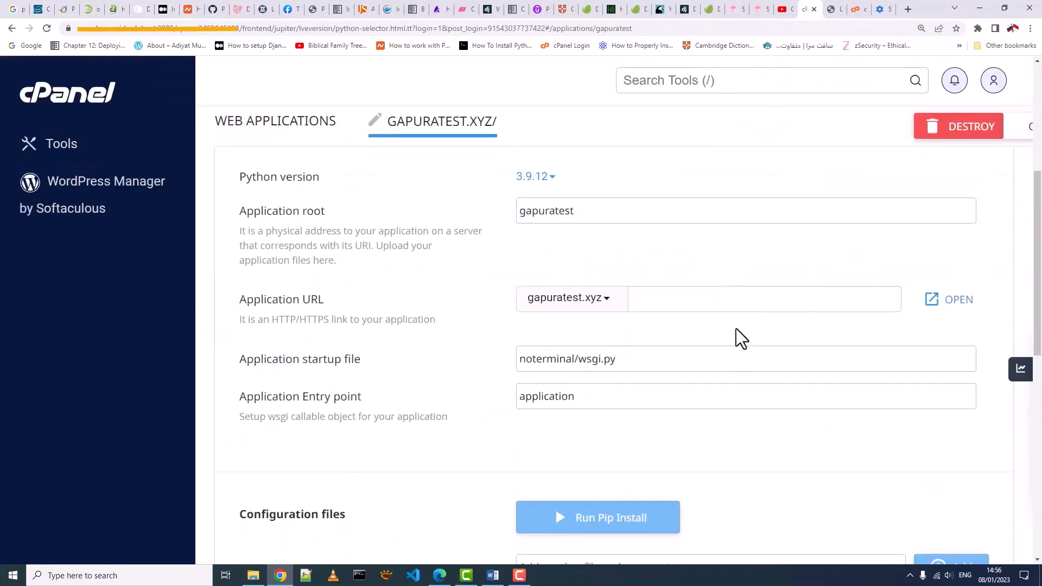
pyautogui.scroll(-5, 736, 328)
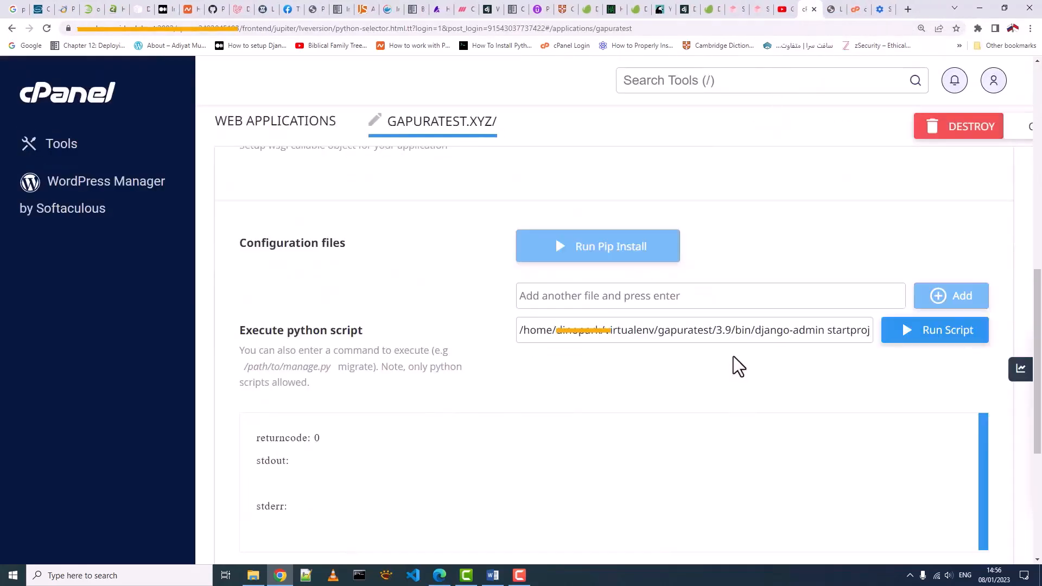
pyautogui.hotkey('ctrl', '-')
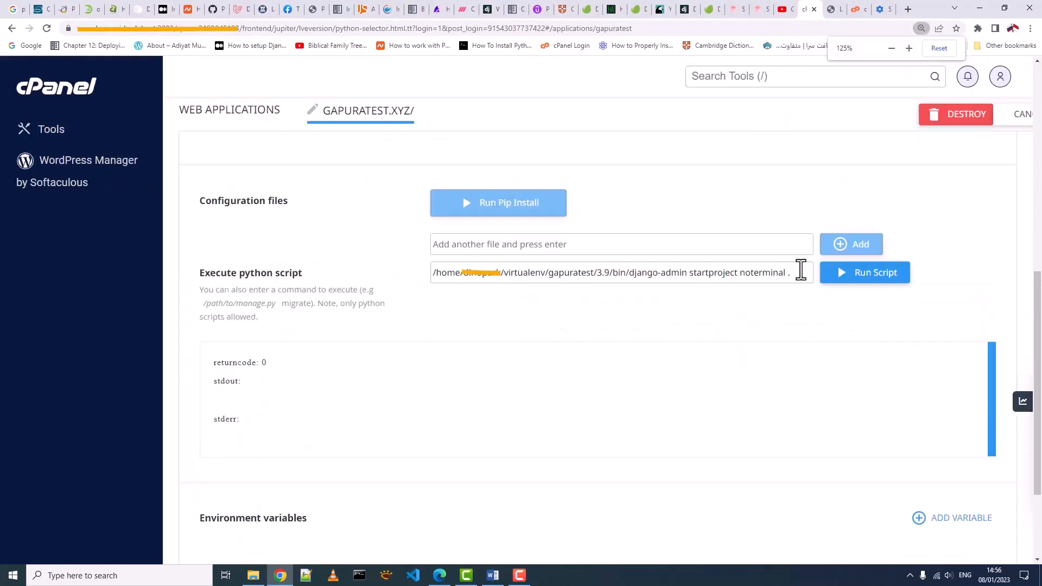
pyautogui.moveTo(801, 271); pyautogui.dragTo(423, 272)
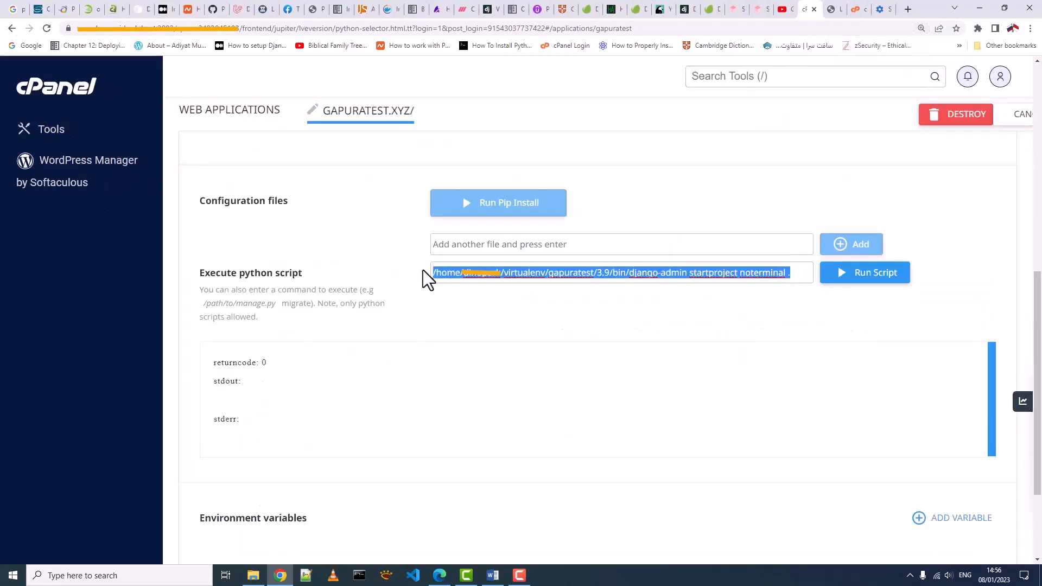
pyautogui.rightClick(466, 277)
pyautogui.click(483, 329)
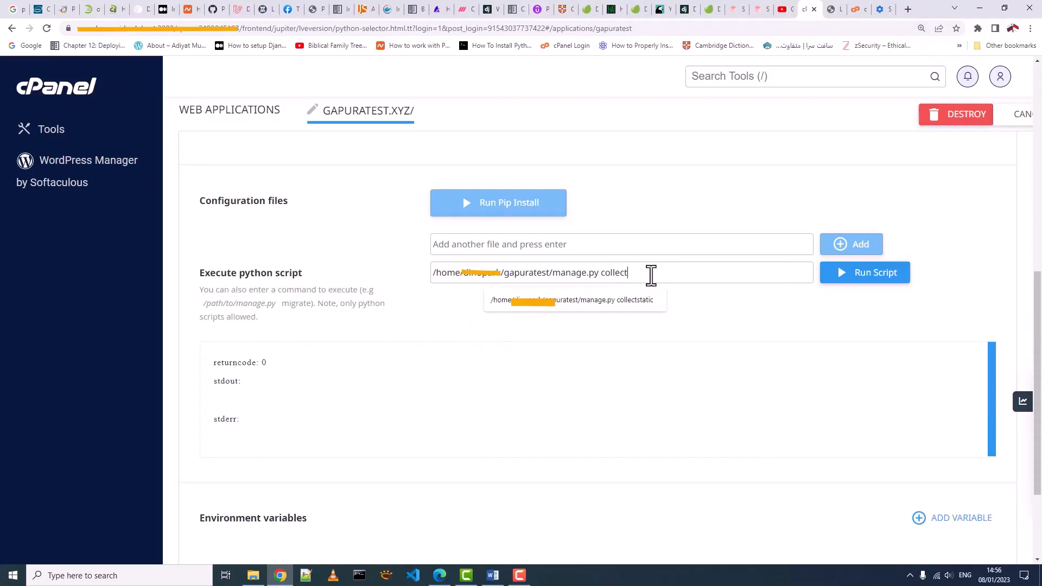
pyautogui.write('c')
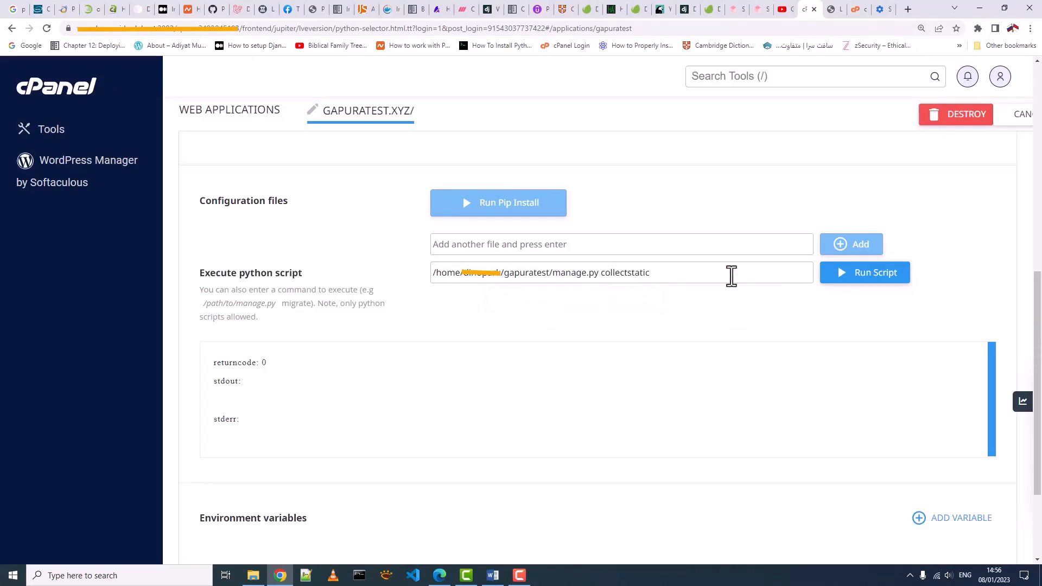
pyautogui.click(840, 277)
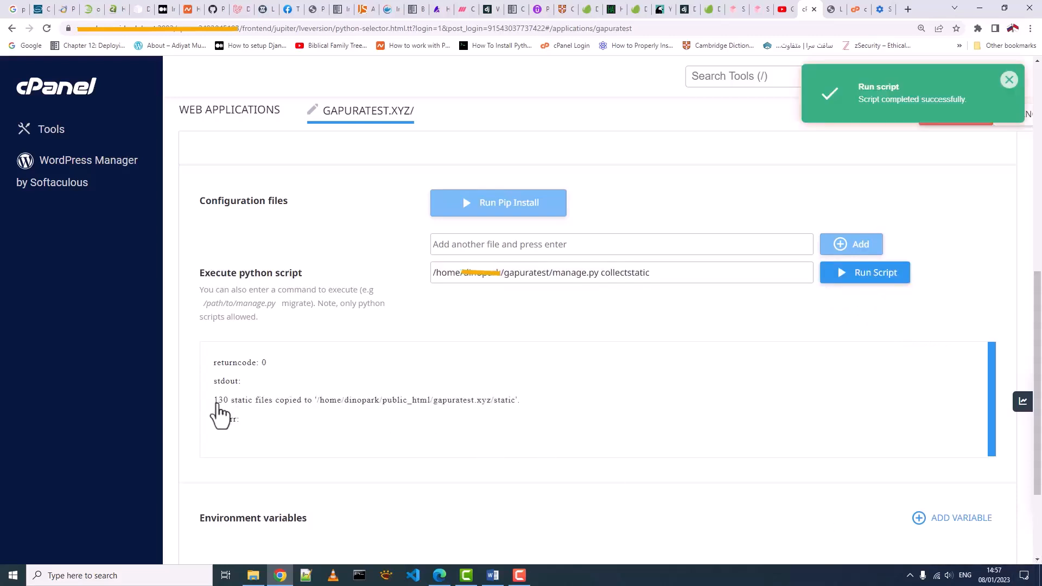
# - Check that 130 static files were copied, then restart the Python app and open the live site
pyautogui.moveTo(521, 402); pyautogui.dragTo(207, 408)
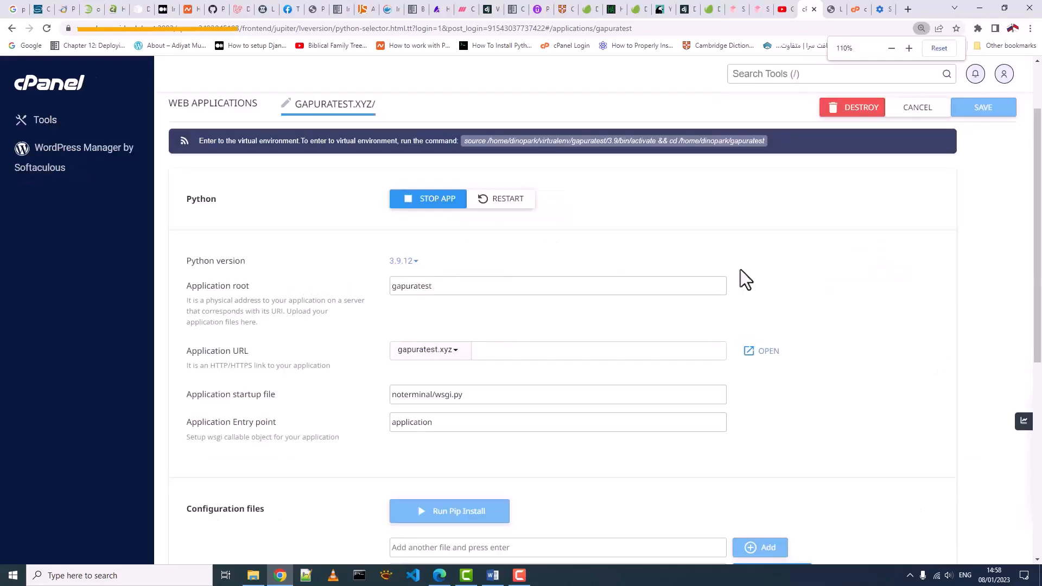
pyautogui.click(497, 200)
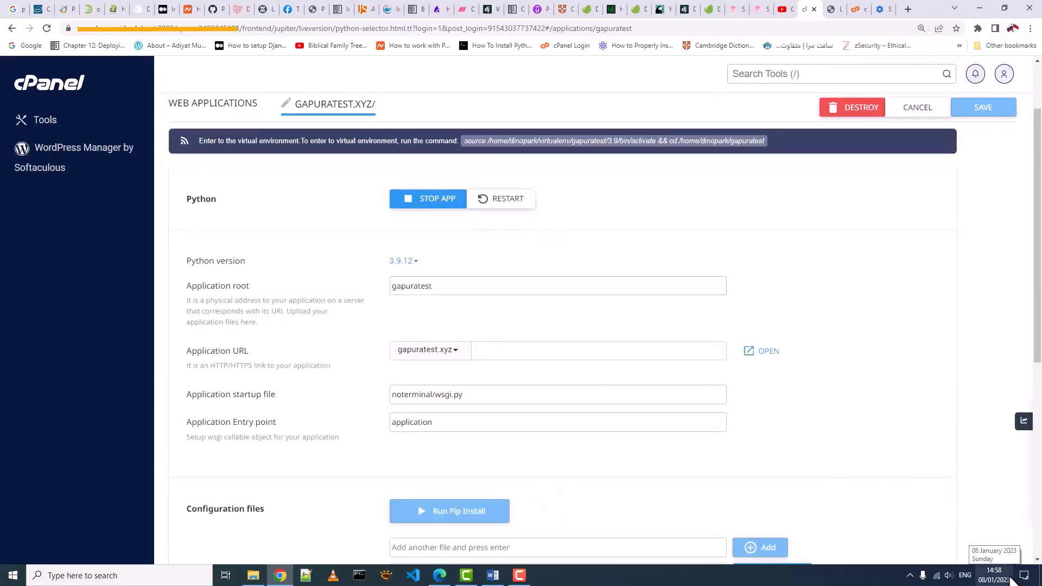
pyautogui.click(748, 354)
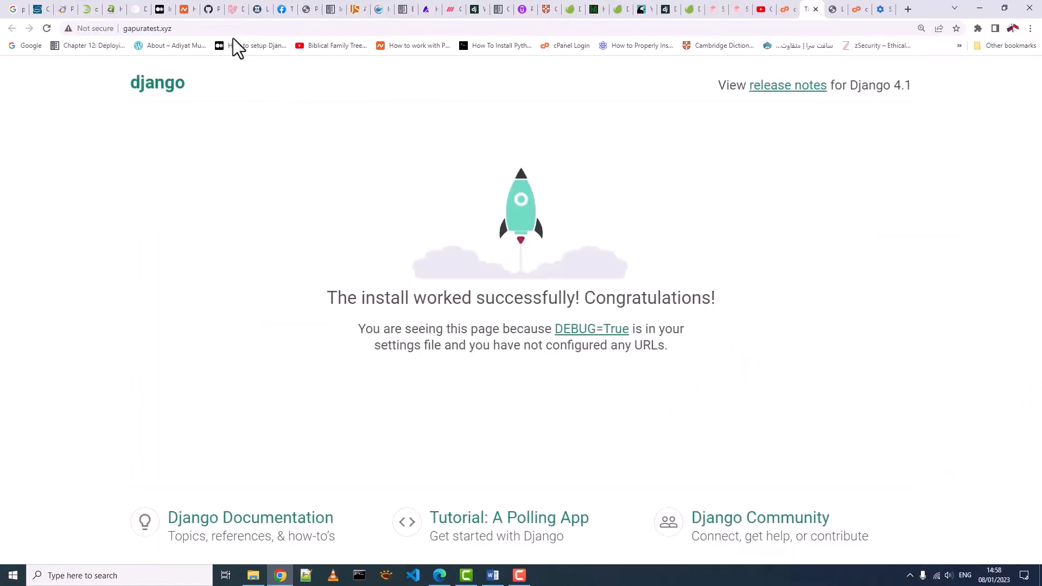
# - Load gapuratest.xyz/admin to show the login page, then open static > admin in File Manager
pyautogui.click(191, 28)
pyautogui.click(191, 28)
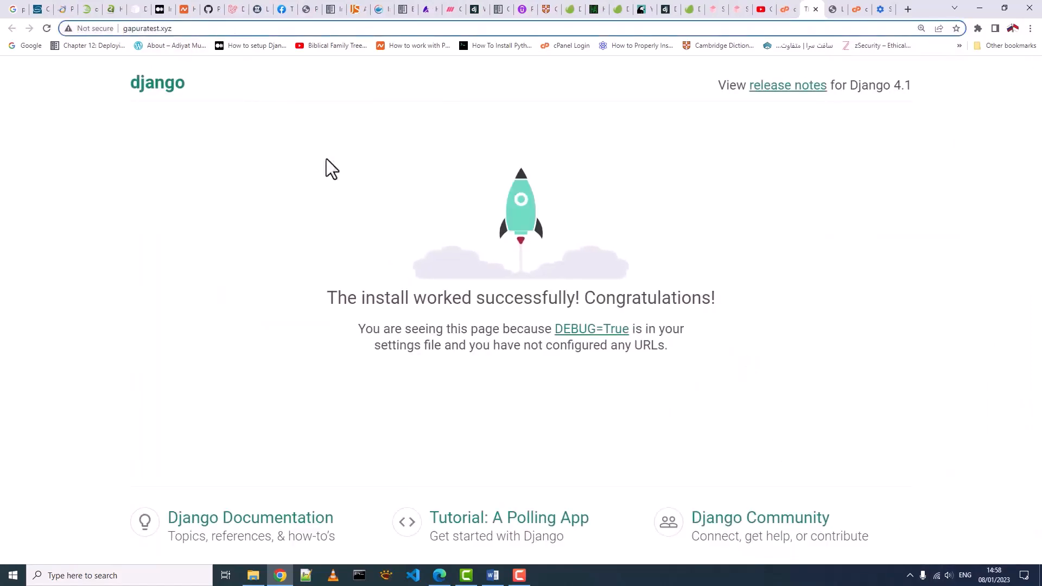
pyautogui.write('/admi')
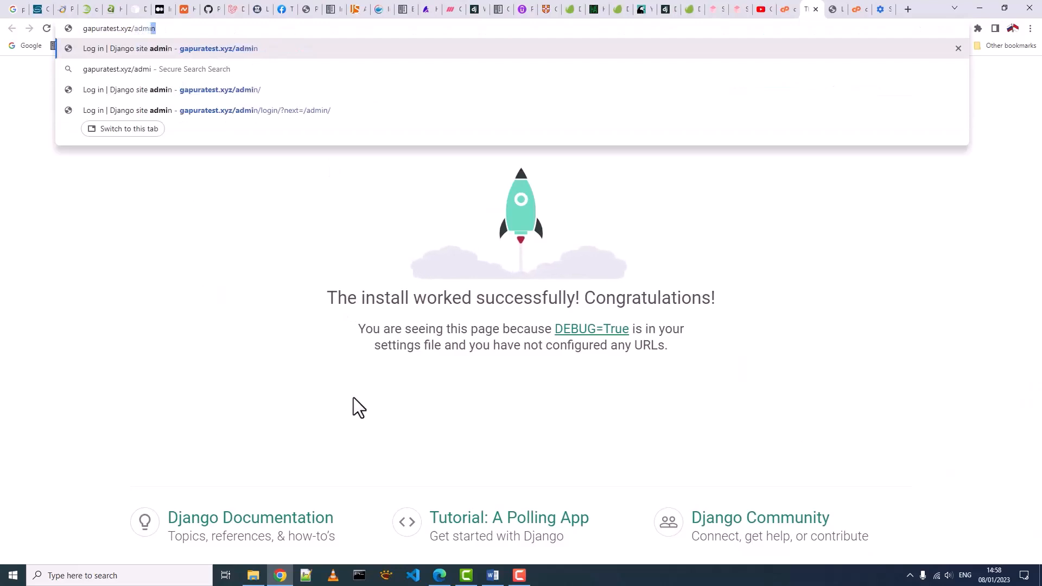
pyautogui.write('n')
pyautogui.press('Return')
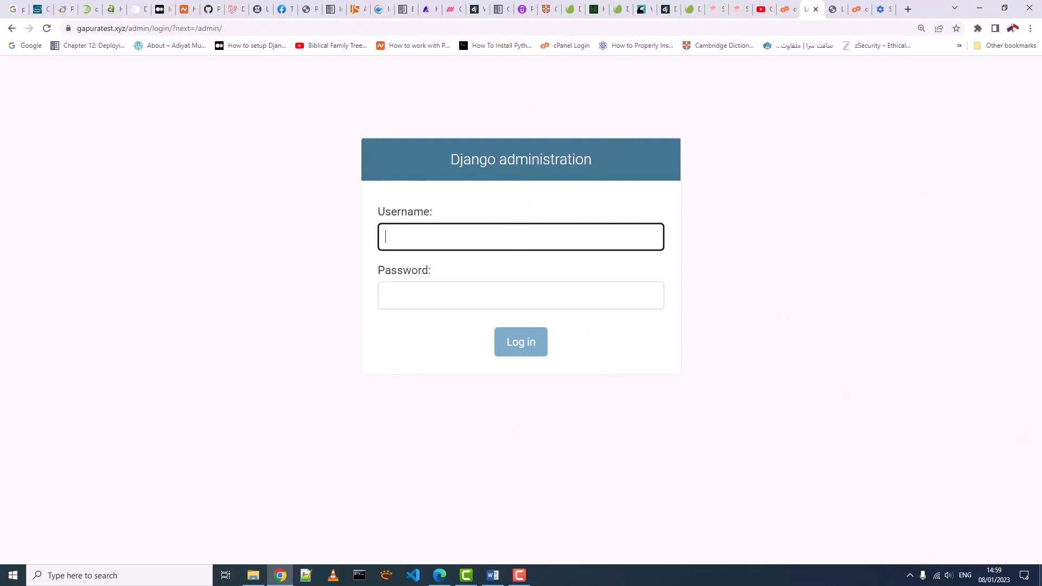
pyautogui.hotkey('ctrl', '-')
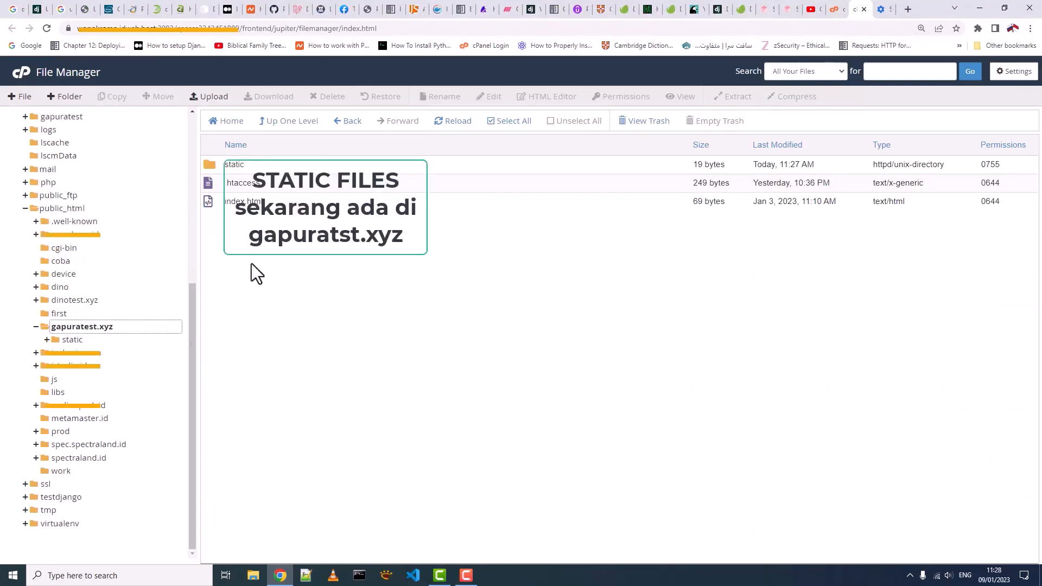
pyautogui.doubleClick(216, 168)
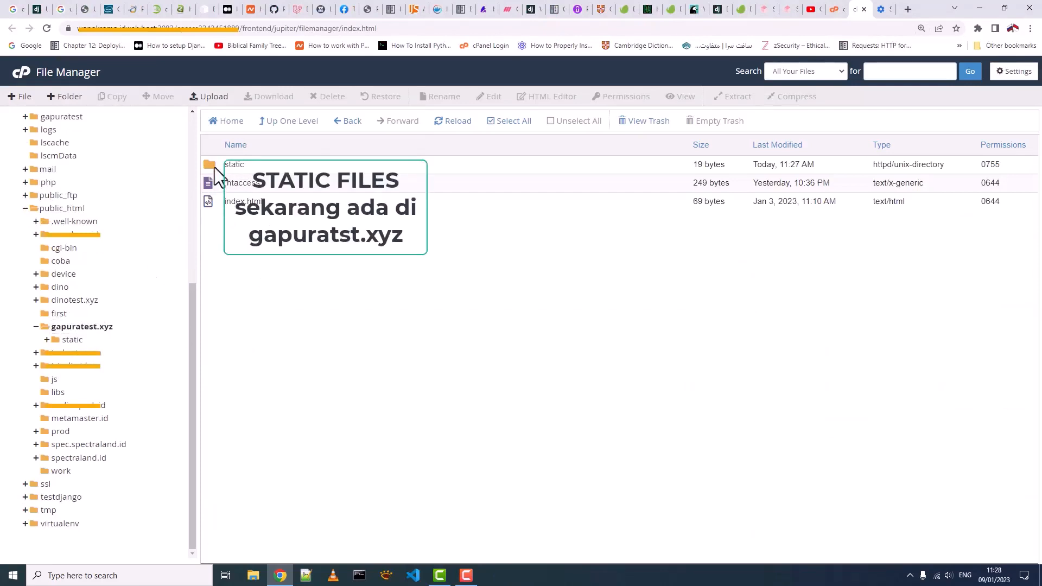
pyautogui.doubleClick(211, 164)
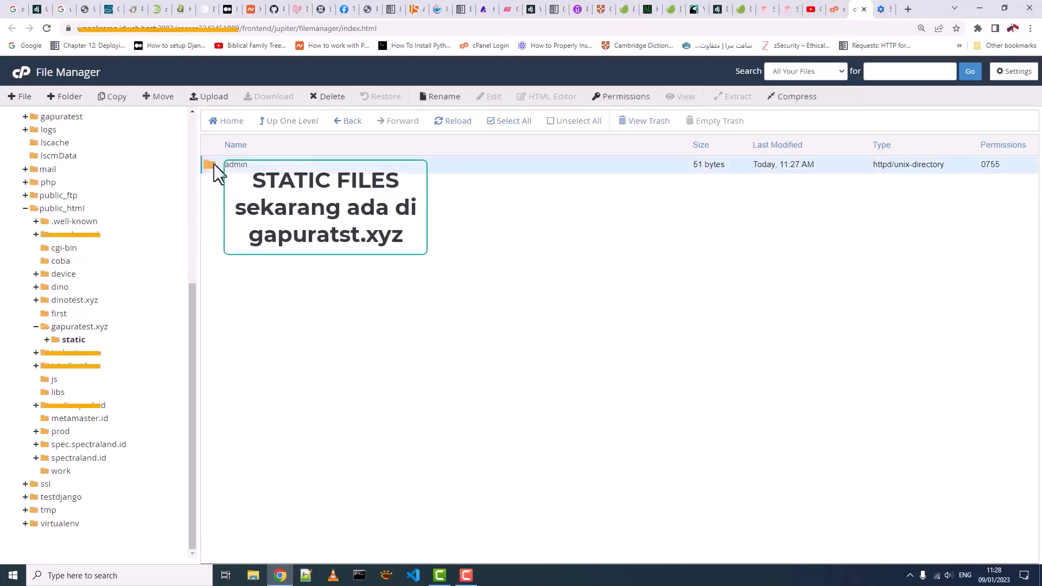